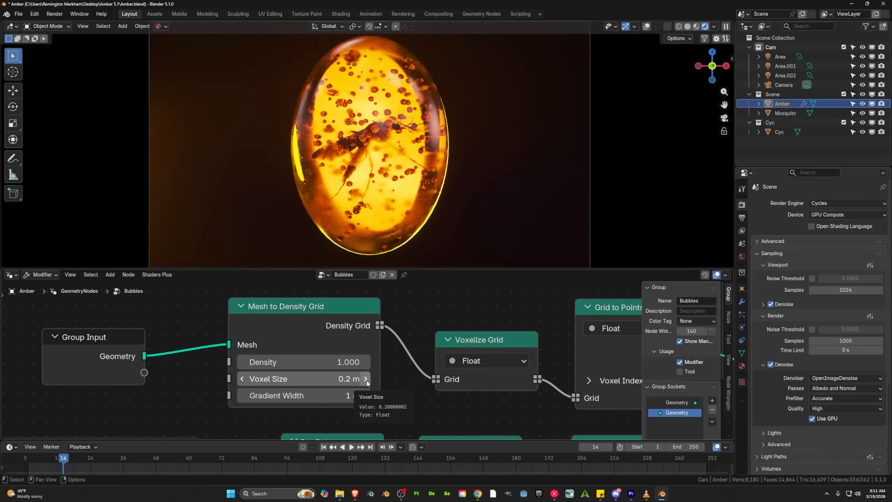
# Raise the voxel size of the Mesh to Density Grid node to 0.3 m in the Bubbles group.
pyautogui.click(366, 379)
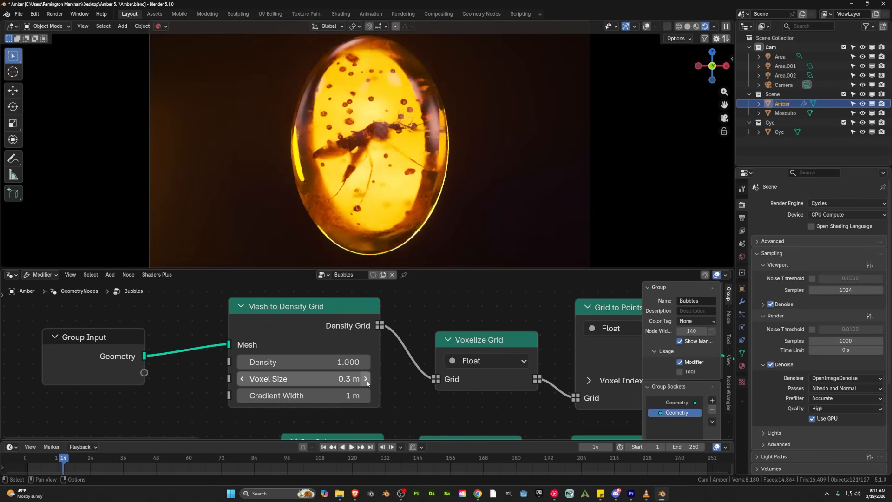
pyautogui.moveTo(362, 200); pyautogui.dragTo(328, 169, button='middle')
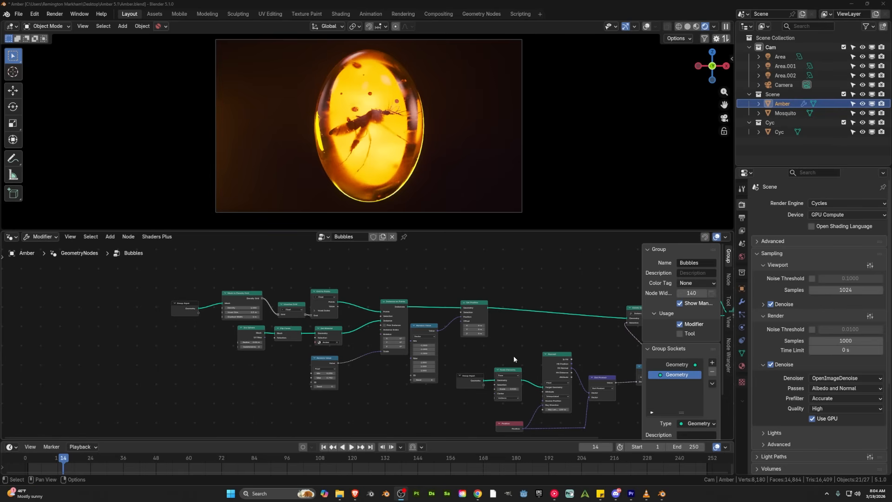
# Examine the Bubbles node tree, especially Mesh to Density Grid, Voxelize Grid, Grid to Points and Instance on Points.
pyautogui.moveTo(514, 355); pyautogui.dragTo(337, 347, button='middle')
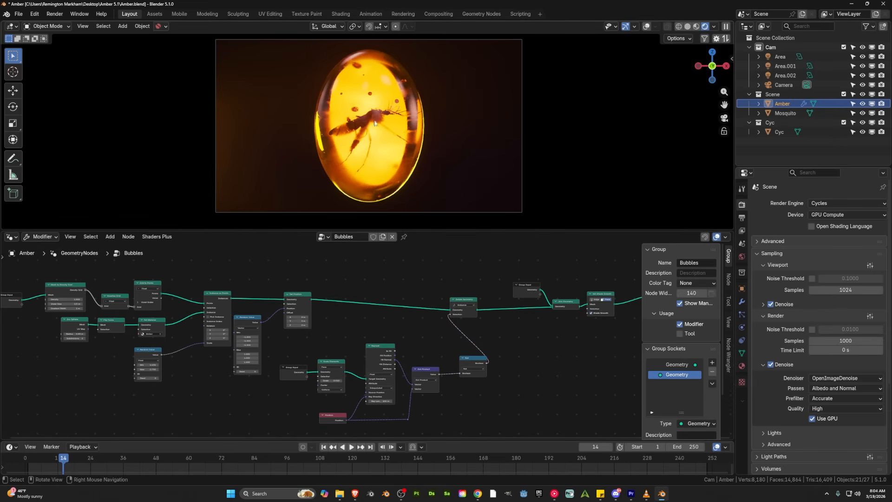
pyautogui.scroll(5, 271, 325)
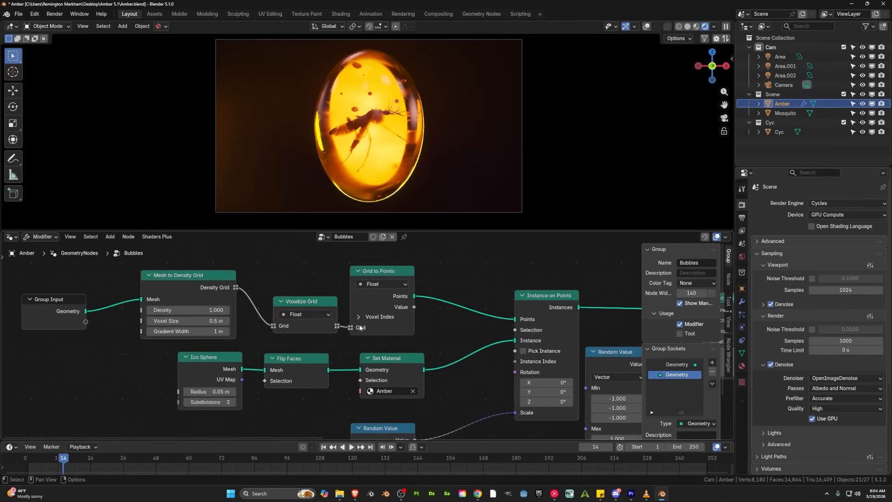
pyautogui.moveTo(96, 266); pyautogui.dragTo(288, 304, button='middle')
pyautogui.scroll(2, 231, 299)
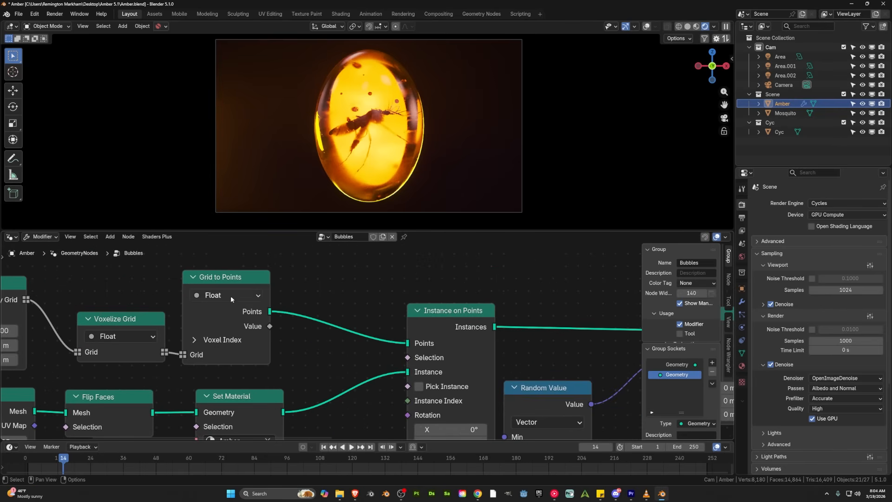
pyautogui.moveTo(20, 306); pyautogui.dragTo(280, 322, button='middle')
pyautogui.moveTo(168, 321); pyautogui.dragTo(194, 311, button='middle')
pyautogui.moveTo(95, 331); pyautogui.dragTo(104, 320)
pyautogui.moveTo(240, 298); pyautogui.dragTo(246, 294)
pyautogui.moveTo(383, 330); pyautogui.dragTo(386, 318)
pyautogui.moveTo(501, 288); pyautogui.dragTo(510, 288)
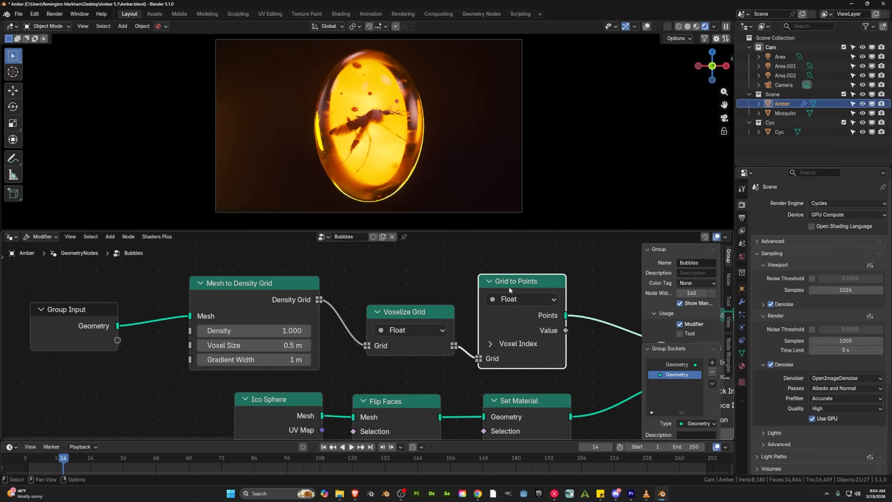
pyautogui.moveTo(576, 361); pyautogui.dragTo(281, 335, button='middle')
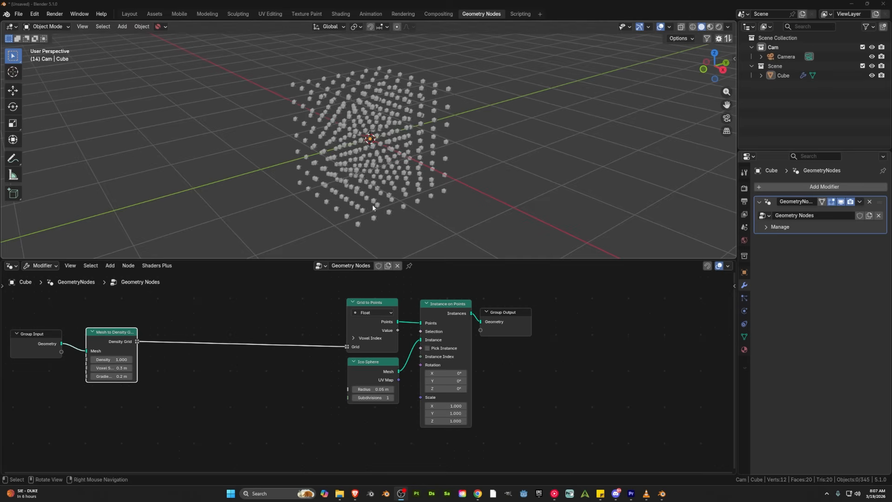
# Preview the Group Input geometry with a Viewer node and remove that Viewer.
pyautogui.moveTo(403, 201); pyautogui.dragTo(370, 214, button='middle')
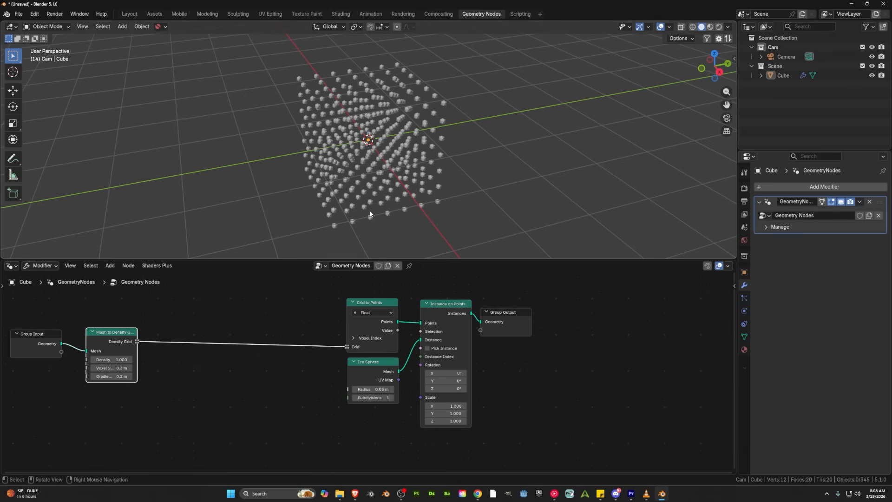
pyautogui.keyDown('ctrl'); pyautogui.keyDown('shift'); pyautogui.click(30, 339); pyautogui.keyUp('shift'); pyautogui.keyUp('ctrl')
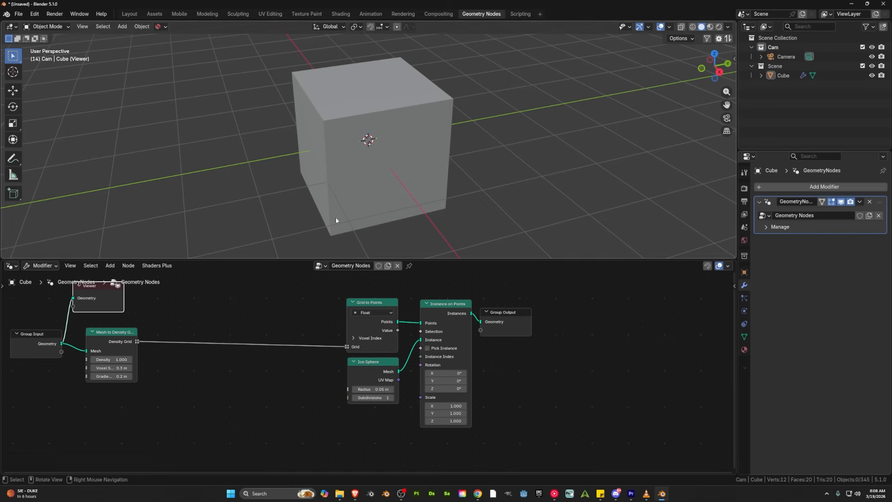
pyautogui.press('x')
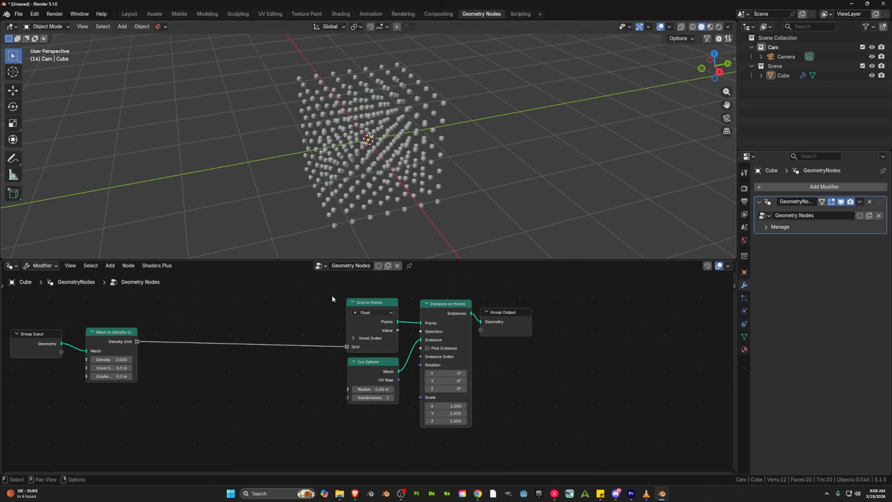
# Annotate the point grid with three freehand strokes running outward from its centre.
pyautogui.scroll(2, 52, 141)
pyautogui.click(12, 158)
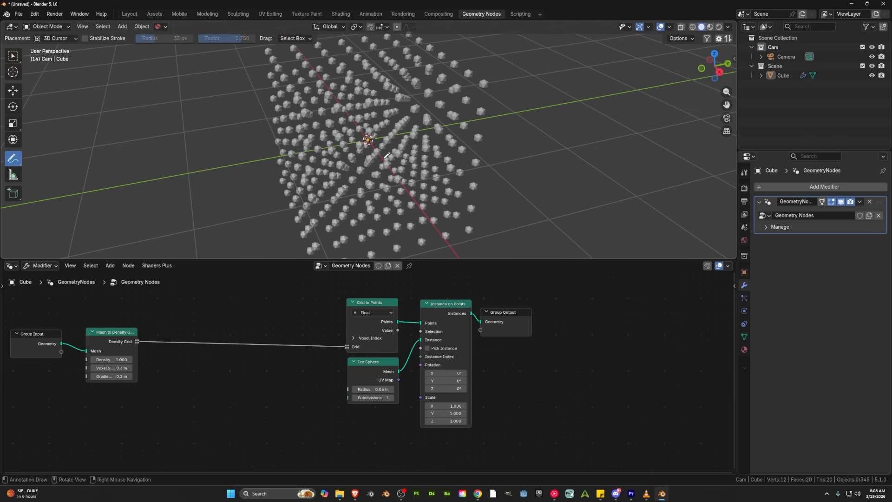
pyautogui.moveTo(383, 161); pyautogui.dragTo(328, 210)
pyautogui.moveTo(378, 141); pyautogui.dragTo(281, 92)
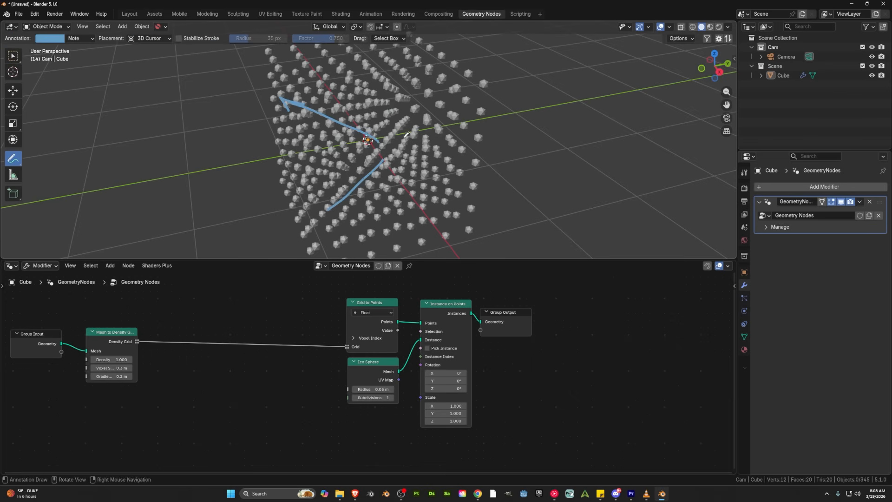
pyautogui.moveTo(397, 147)
pyautogui.mouseDown()
pyautogui.moveTo(473, 113)
pyautogui.moveTo(466, 136)
pyautogui.mouseUp()
pyautogui.scroll(-2, 343, 206)
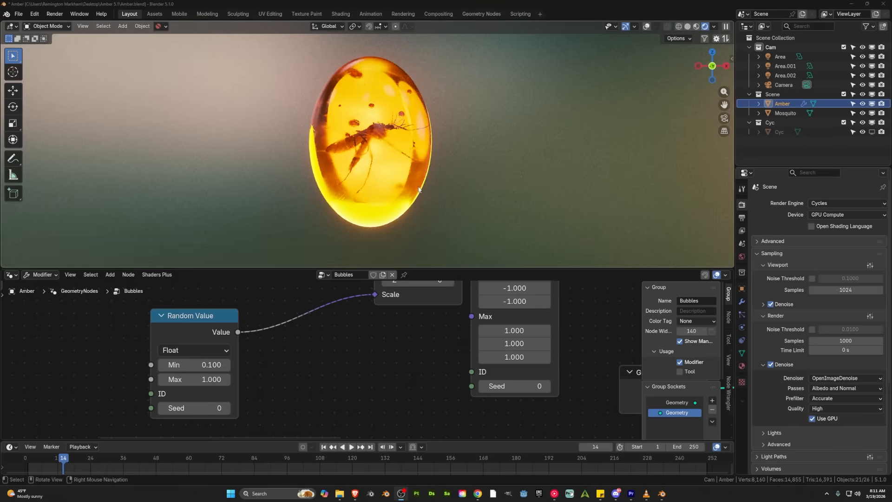
pyautogui.moveTo(418, 189)
pyautogui.mouseDown(button='middle')
pyautogui.moveTo(368, 194)
pyautogui.moveTo(324, 167)
pyautogui.moveTo(409, 199)
pyautogui.moveTo(420, 183)
pyautogui.moveTo(405, 182)
pyautogui.moveTo(422, 177)
pyautogui.moveTo(419, 190)
pyautogui.mouseUp(button='middle')
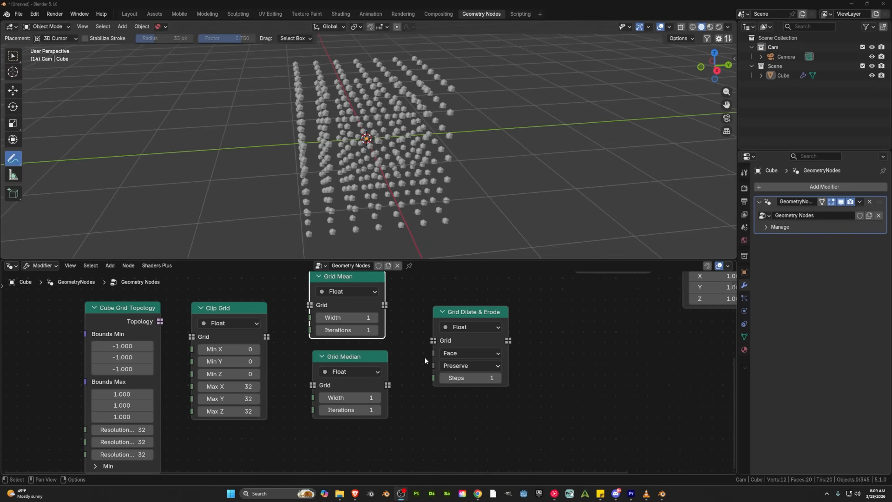
# Examine the unconnected grid nodes: Cube Grid Topology, Clip Grid, Grid Mean, Grid Median and Grid Dilate & Erode.
pyautogui.moveTo(425, 357); pyautogui.dragTo(395, 434, button='middle')
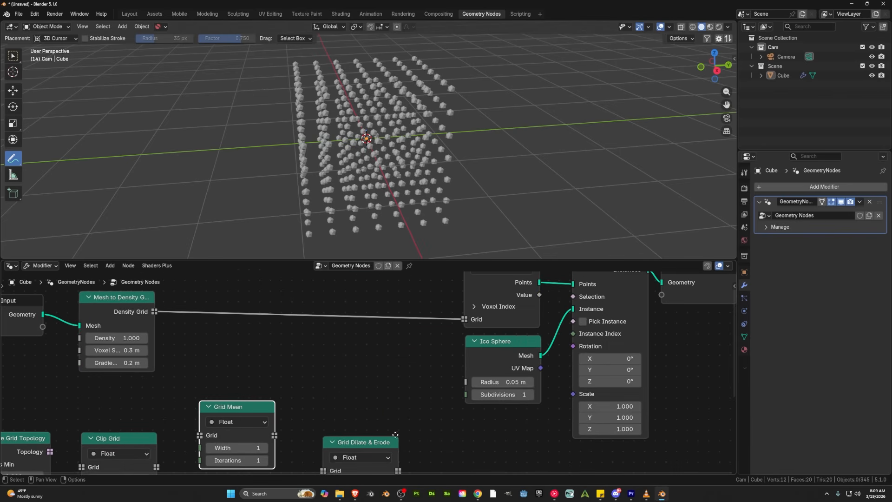
pyautogui.moveTo(509, 344); pyautogui.dragTo(483, 415, button='middle')
pyautogui.moveTo(480, 327); pyautogui.dragTo(461, 323)
pyautogui.moveTo(255, 438); pyautogui.dragTo(349, 315, button='middle')
pyautogui.scroll(-5, 350, 314)
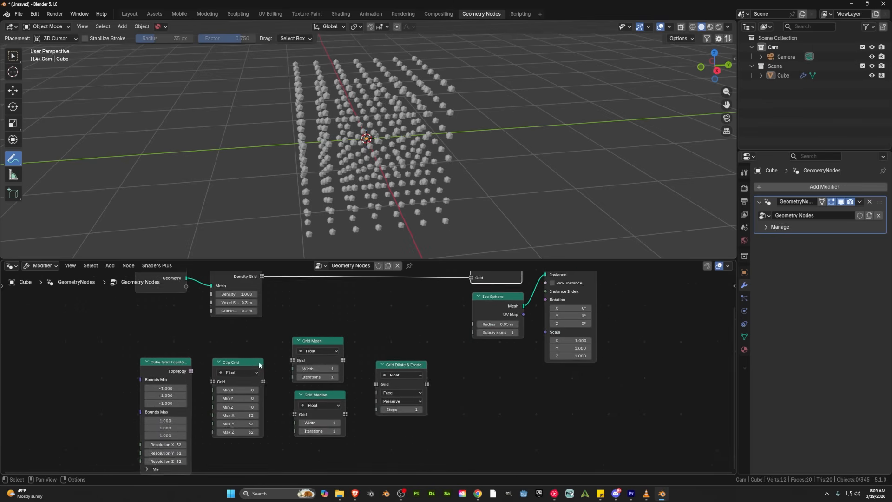
# Preview the Cube Grid Topology node in a Viewer and delete both nodes.
pyautogui.moveTo(253, 362); pyautogui.dragTo(282, 377, button='middle')
pyautogui.keyDown('ctrl'); pyautogui.keyDown('shift'); pyautogui.click(208, 388); pyautogui.keyUp('shift'); pyautogui.keyUp('ctrl')
pyautogui.moveTo(208, 388); pyautogui.dragTo(192, 356)
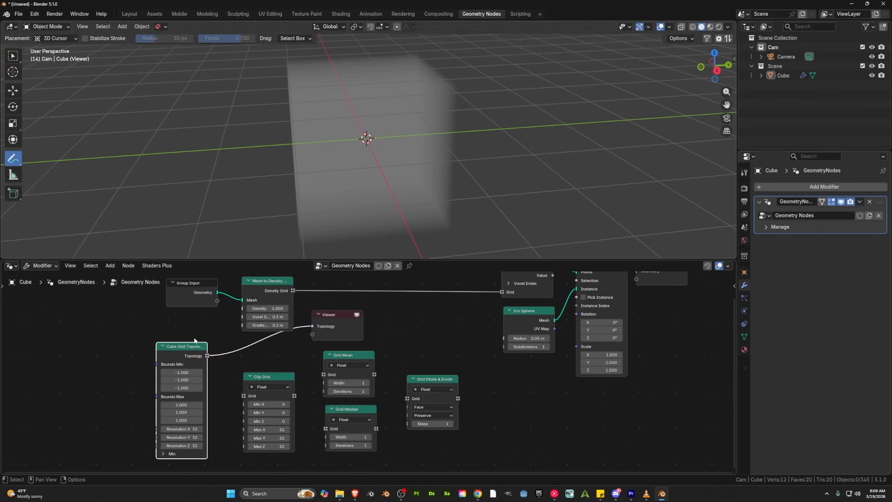
pyautogui.press('x')
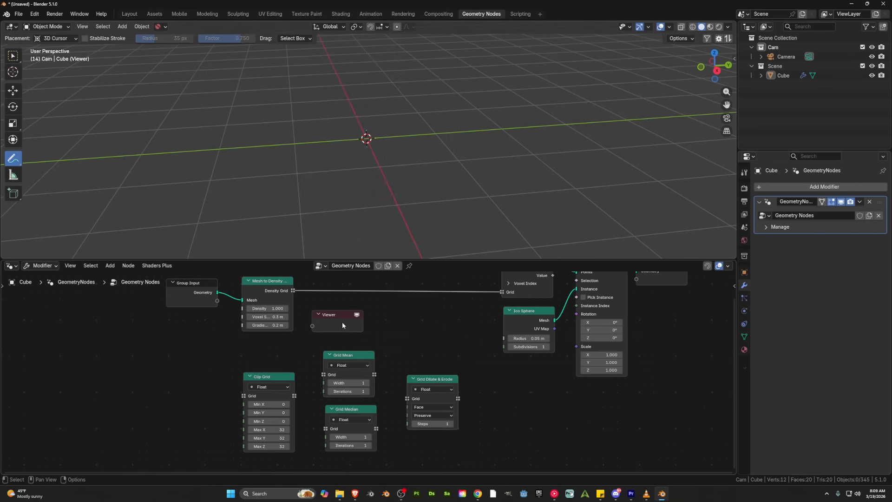
pyautogui.moveTo(488, 342); pyautogui.dragTo(388, 381, button='middle')
pyautogui.press('x')
pyautogui.moveTo(499, 350); pyautogui.dragTo(556, 335, button='middle')
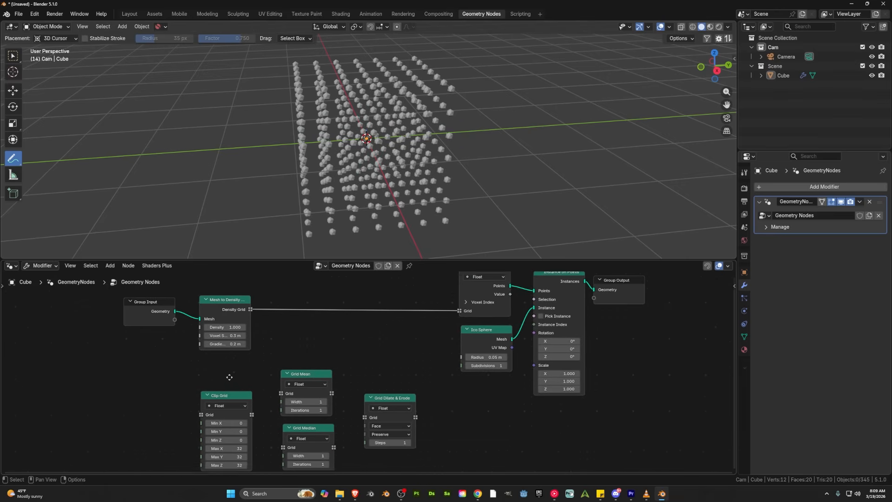
# Try the Clip Grid node between Mesh to Density Grid and Grid to Points and undo the insertion.
pyautogui.moveTo(221, 400); pyautogui.dragTo(306, 320)
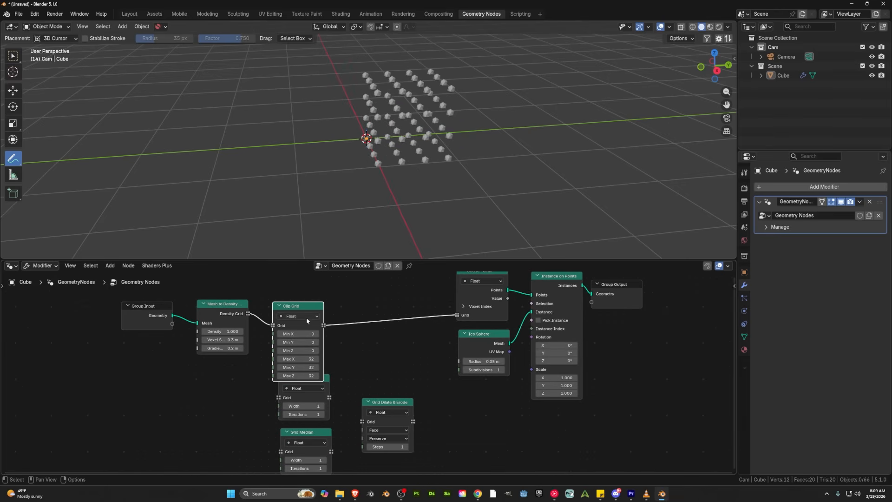
pyautogui.hotkey('ctrl', 'z')
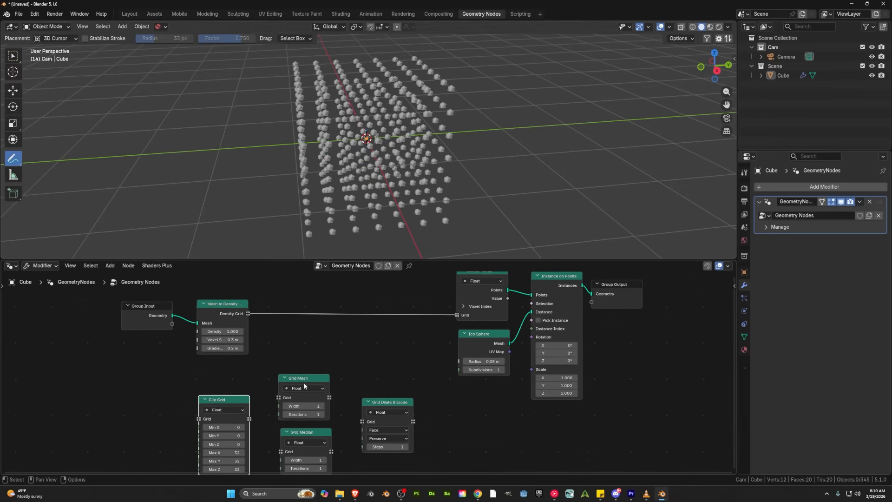
# Try the Grid Dilate & Erode node between Mesh to Density Grid and Grid to Points with Steps at 25 and 12.
pyautogui.moveTo(304, 406); pyautogui.dragTo(308, 372, button='middle')
pyautogui.moveTo(398, 370); pyautogui.dragTo(376, 324)
pyautogui.moveTo(375, 325); pyautogui.dragTo(381, 378, button='middle')
pyautogui.scroll(4, 389, 385)
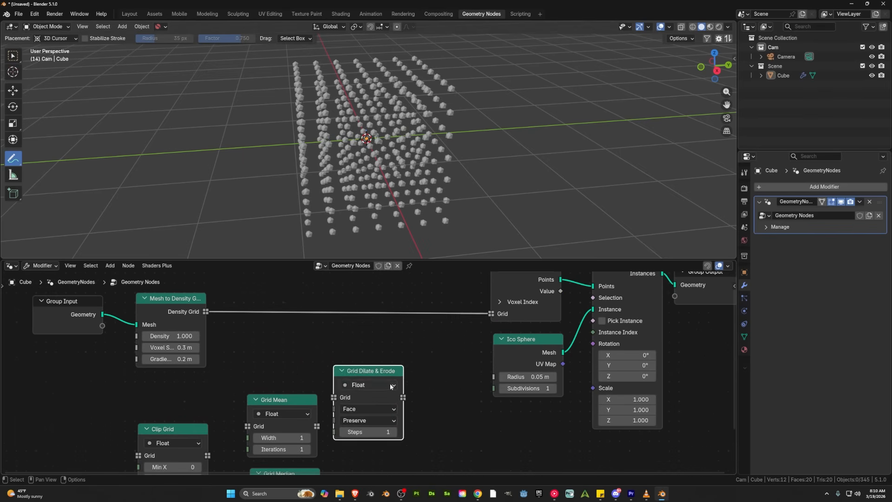
pyautogui.moveTo(389, 383); pyautogui.dragTo(304, 315)
pyautogui.moveTo(286, 363); pyautogui.dragTo(351, 363)
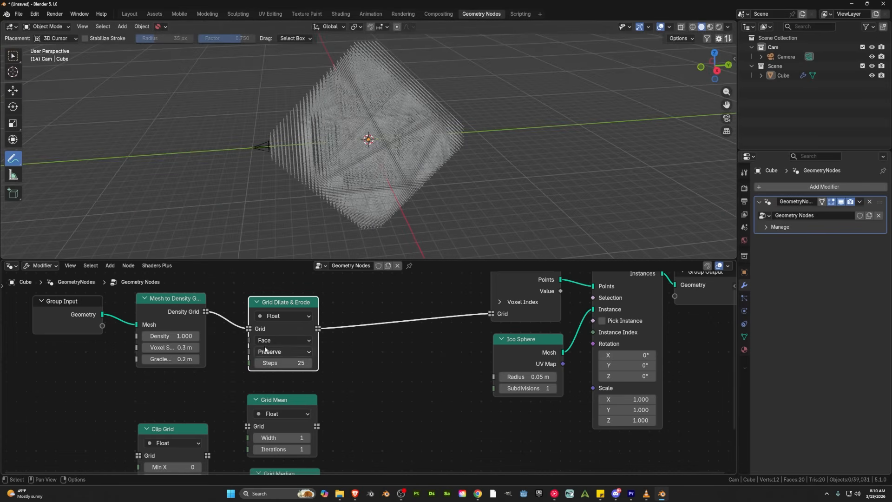
pyautogui.moveTo(279, 363); pyautogui.dragTo(239, 363)
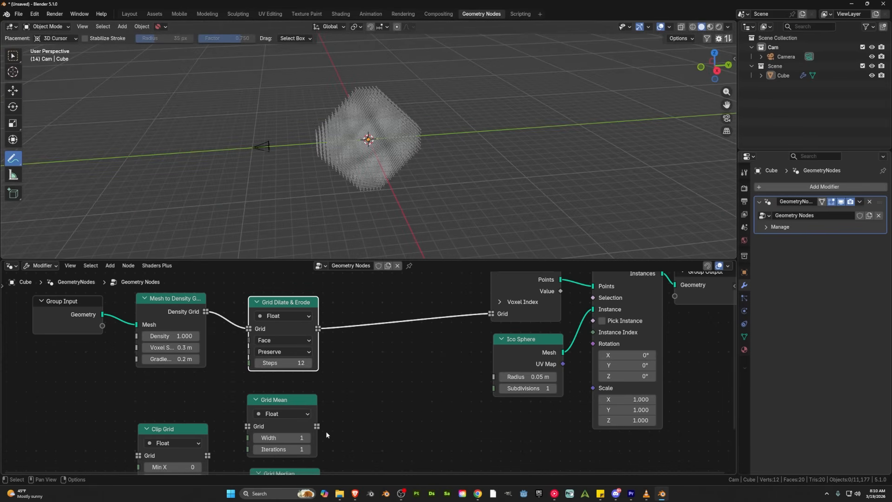
pyautogui.scroll(3, 346, 355)
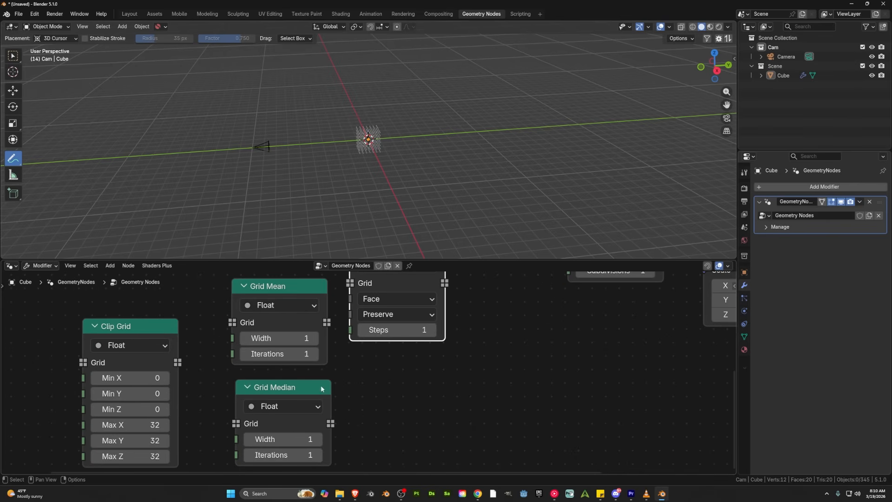
pyautogui.moveTo(305, 373); pyautogui.dragTo(297, 418, button='middle')
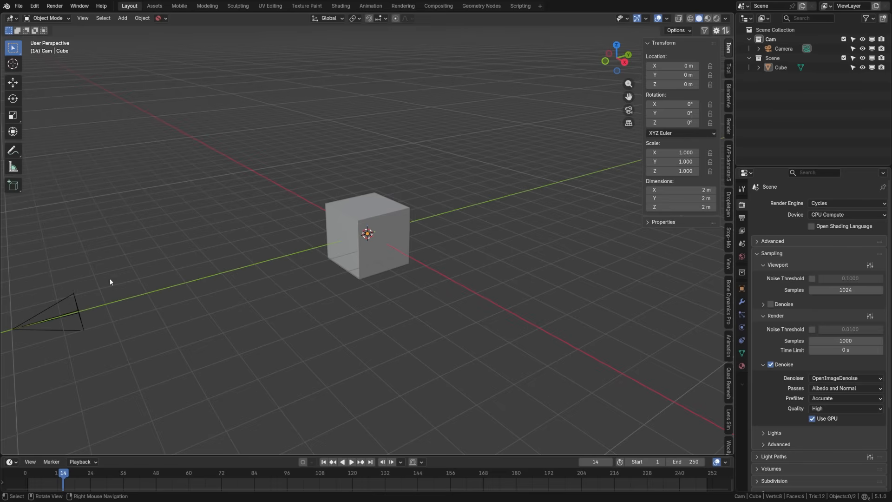
# Delete all objects, including the cube and the camera, from the default scene.
pyautogui.press('a')
pyautogui.press('Delete')
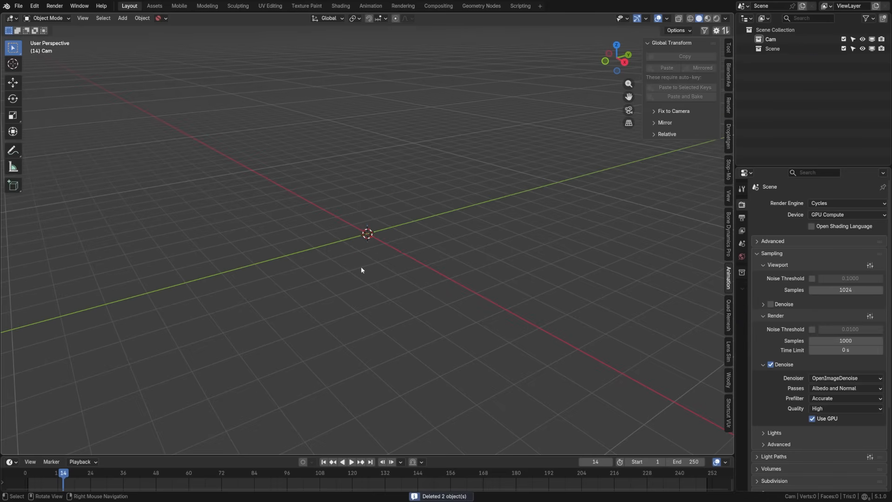
# Search the add-on preferences for "extra" to check whether Extra Mesh Objects is enabled, and close the preferences.
pyautogui.click(35, 6)
pyautogui.click(80, 135)
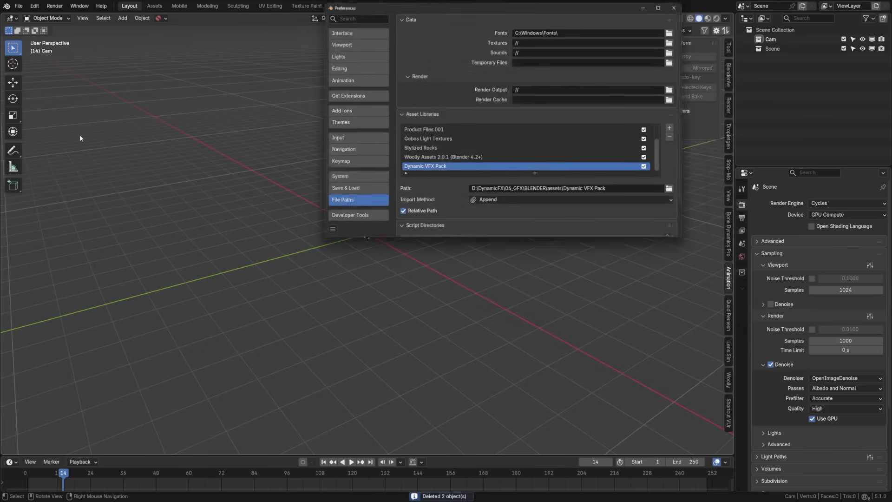
pyautogui.click(364, 112)
pyautogui.moveTo(477, 7); pyautogui.dragTo(327, 49)
pyautogui.click(306, 60)
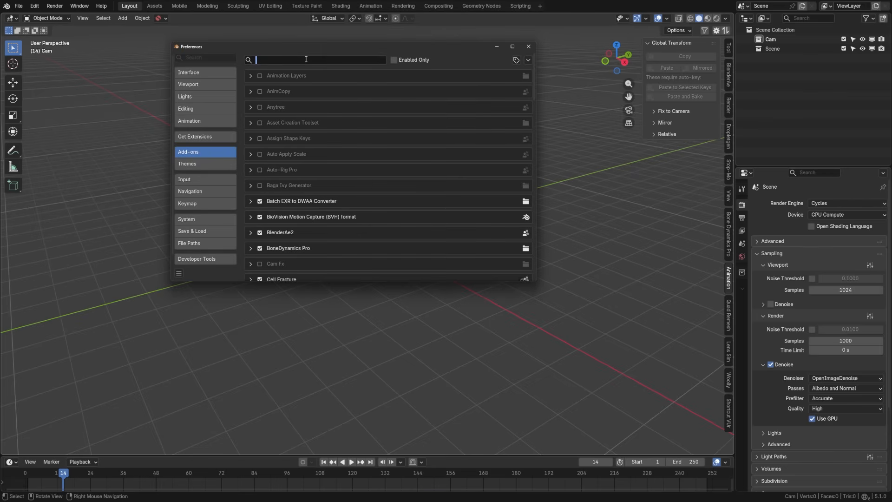
pyautogui.write('extra')
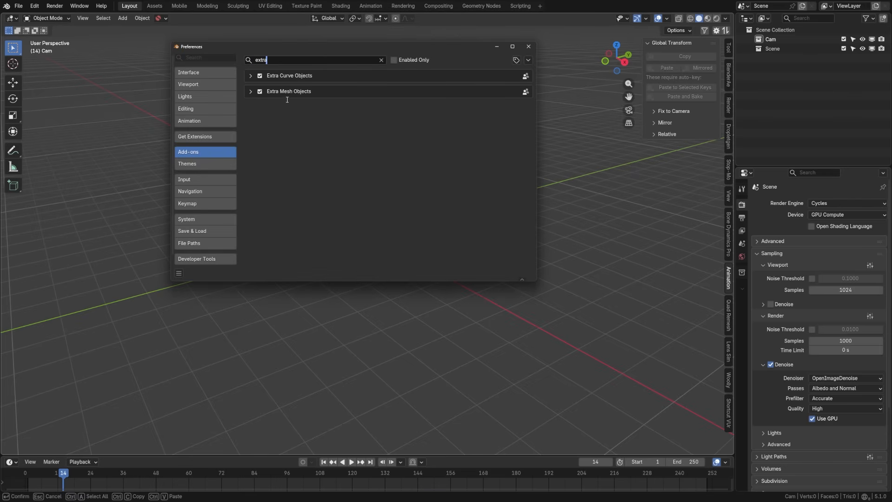
pyautogui.click(529, 46)
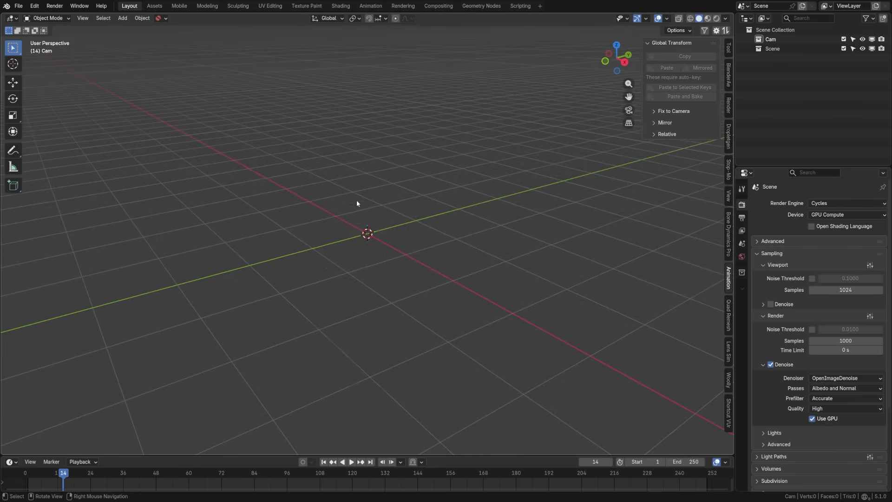
# Add a Round Cube mesh to the scene and expand its creation settings.
pyautogui.hotkey('shift', 'a')
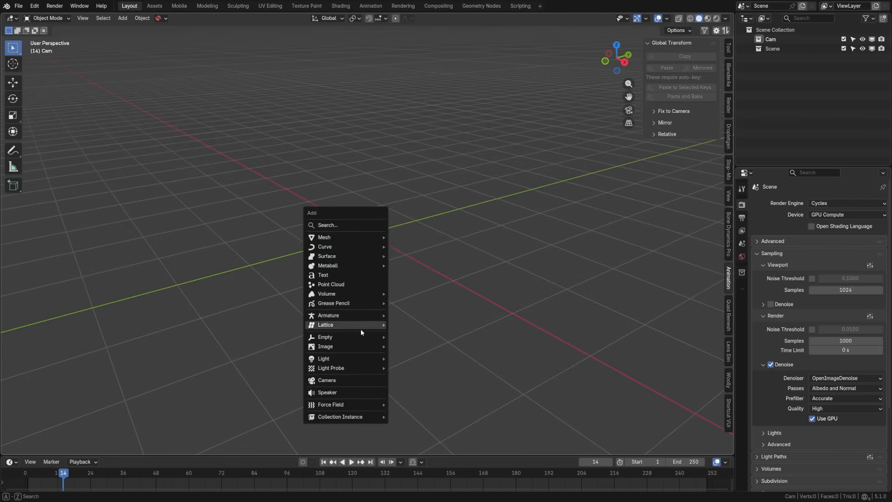
pyautogui.moveTo(362, 331)
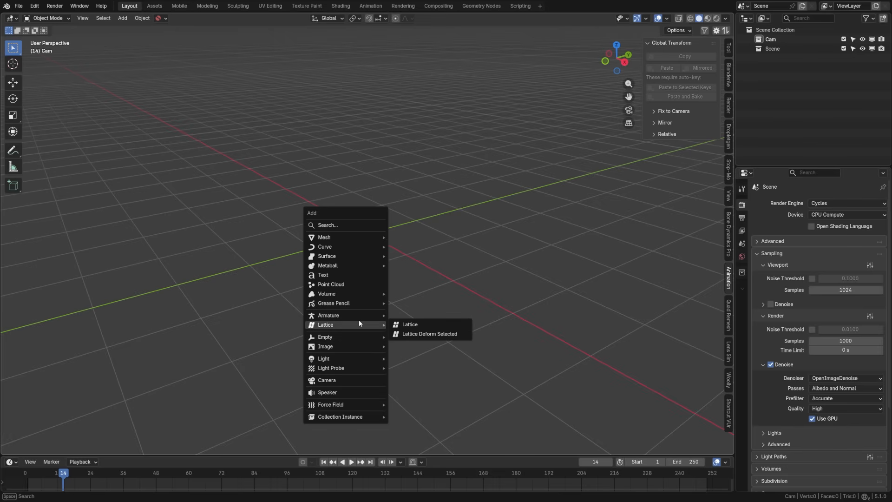
pyautogui.moveTo(378, 238)
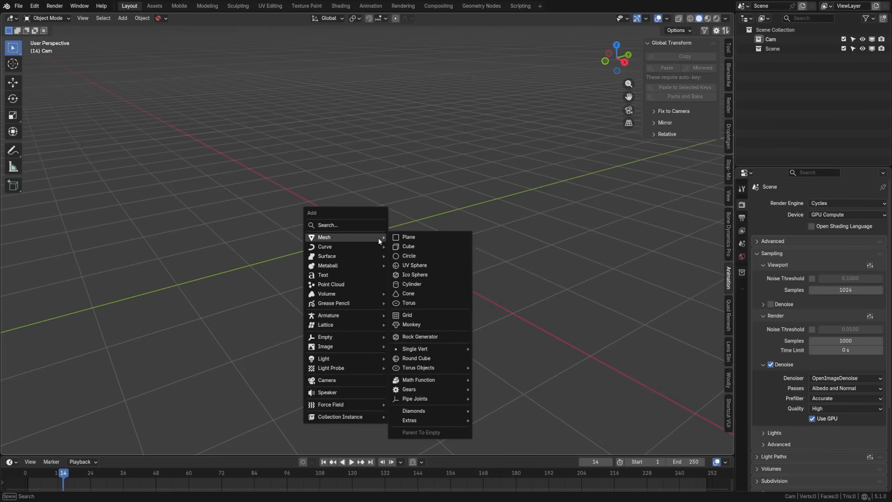
pyautogui.click(425, 359)
pyautogui.click(59, 447)
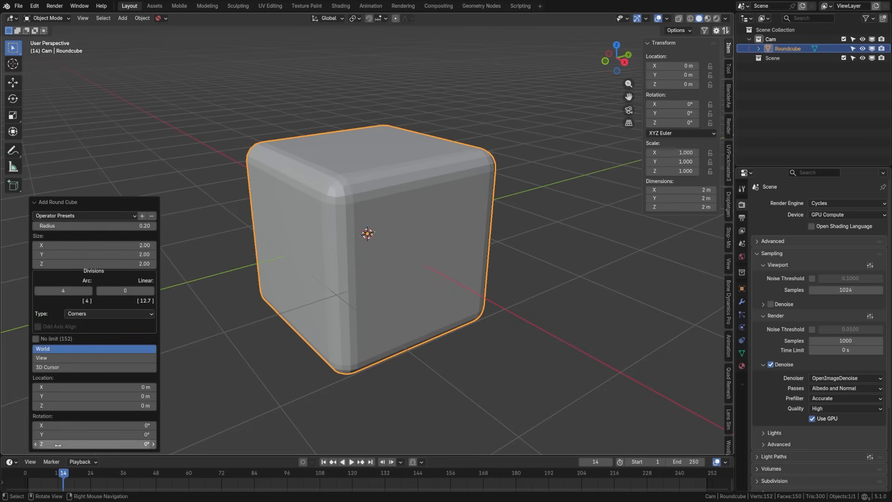
# Apply the Quadsphere operator preset to the new round cube.
pyautogui.click(91, 217)
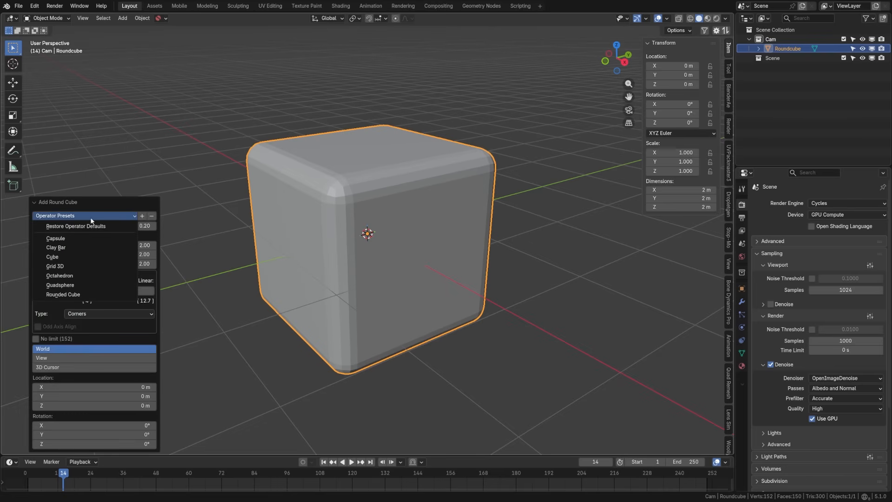
pyautogui.click(93, 285)
pyautogui.click(346, 283)
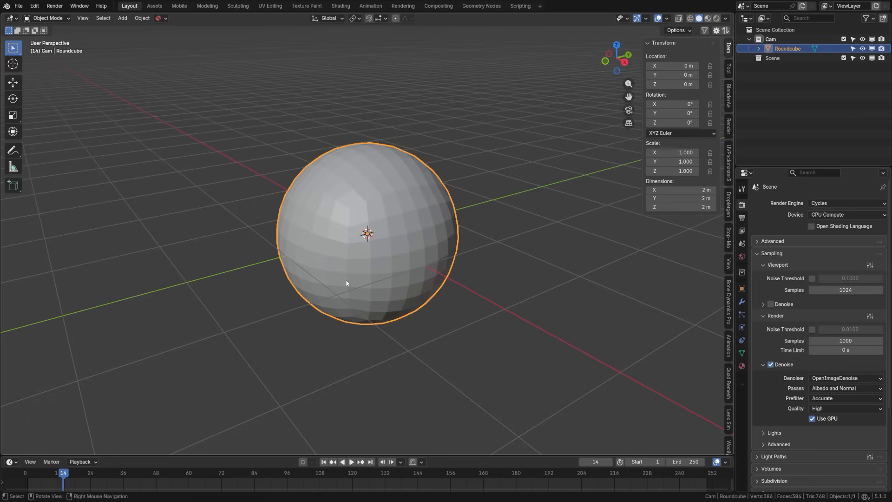
# Scale the whole sphere mesh along Z by about 1.416 in Edit Mode from the front view, and return to Object Mode.
pyautogui.hotkey('ctrl', 'Tab')
pyautogui.click(450, 292)
pyautogui.press('KP_1')
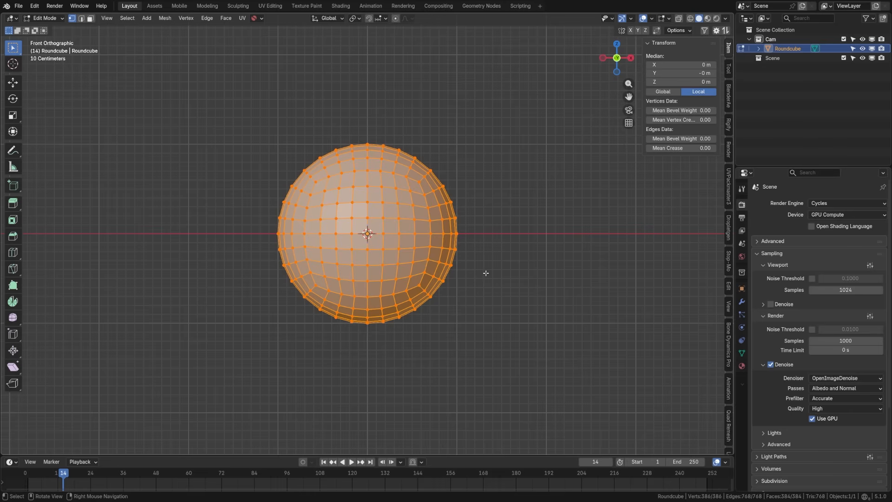
pyautogui.press('s')
pyautogui.press('z')
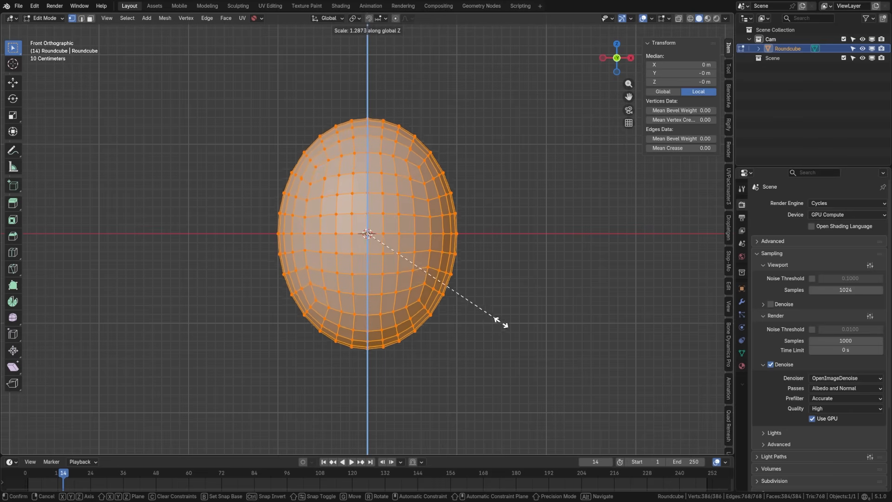
pyautogui.click(502, 346)
pyautogui.hotkey('ctrl', 'Tab')
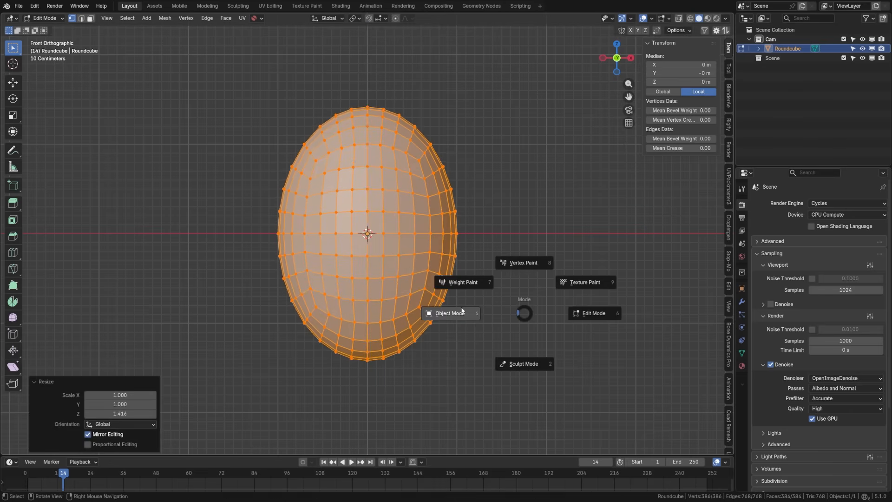
pyautogui.click(462, 311)
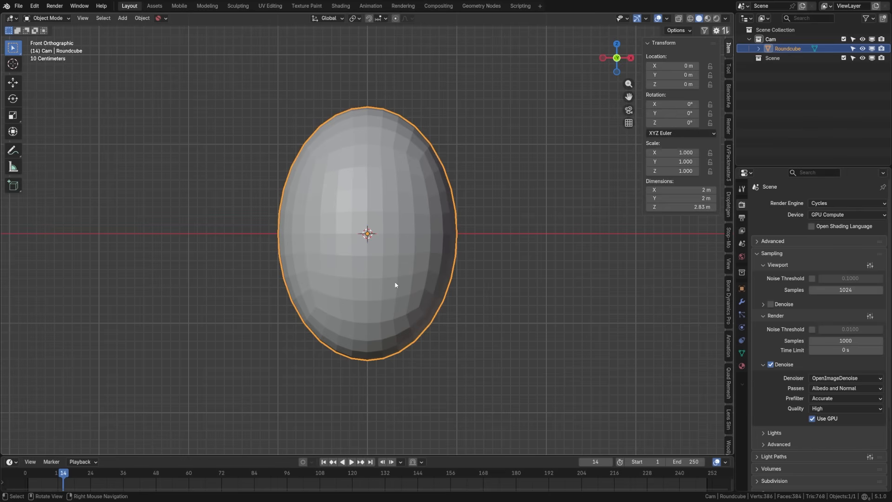
# Add a level 2 Subdivision modifier to the egg-shaped mesh and apply it.
pyautogui.hotkey('ctrl', '2')
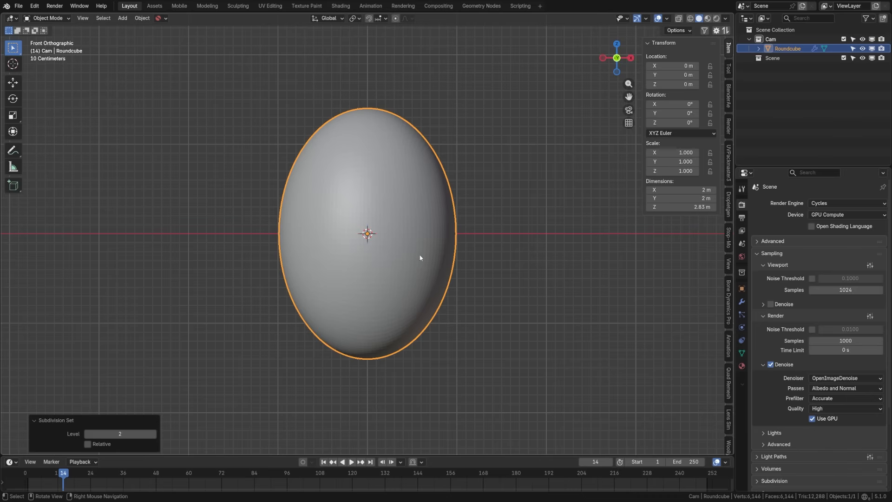
pyautogui.click(741, 301)
pyautogui.click(859, 217)
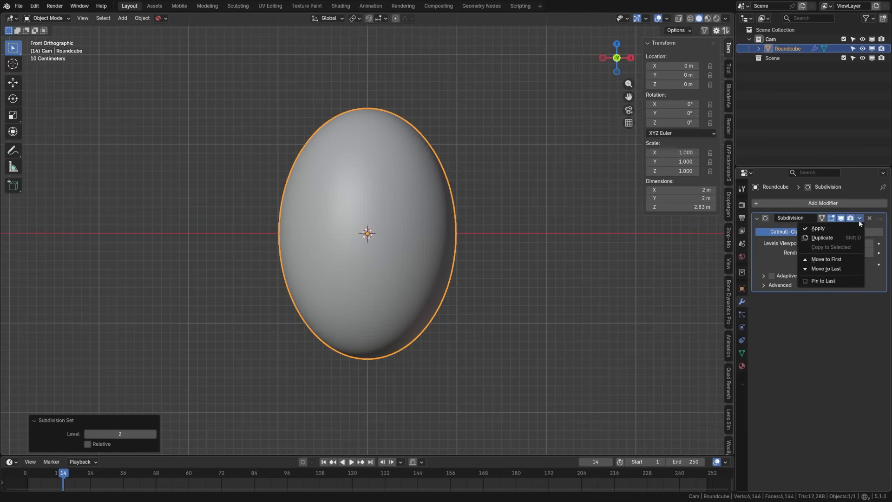
pyautogui.click(817, 229)
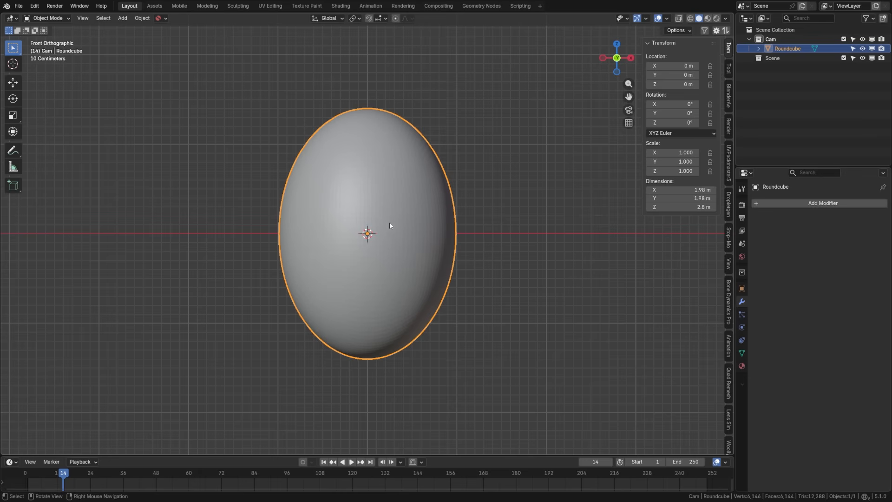
pyautogui.press('F3')
pyautogui.write('shader')
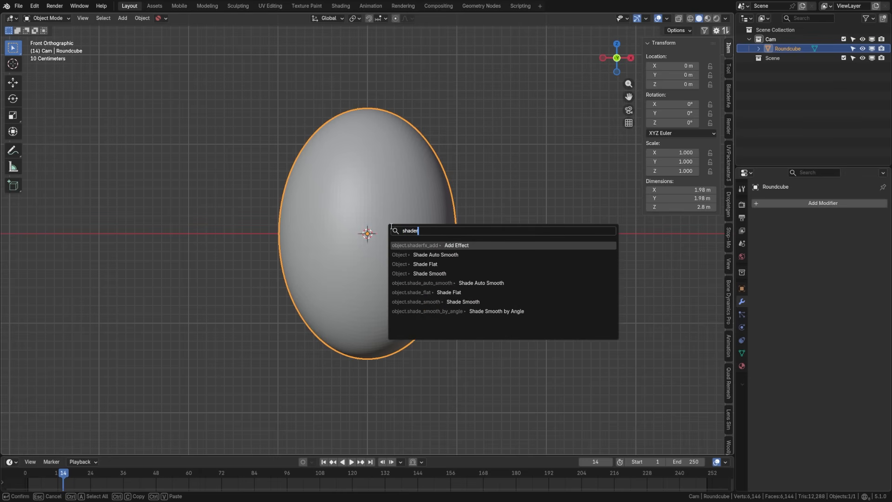
pyautogui.press('Escape')
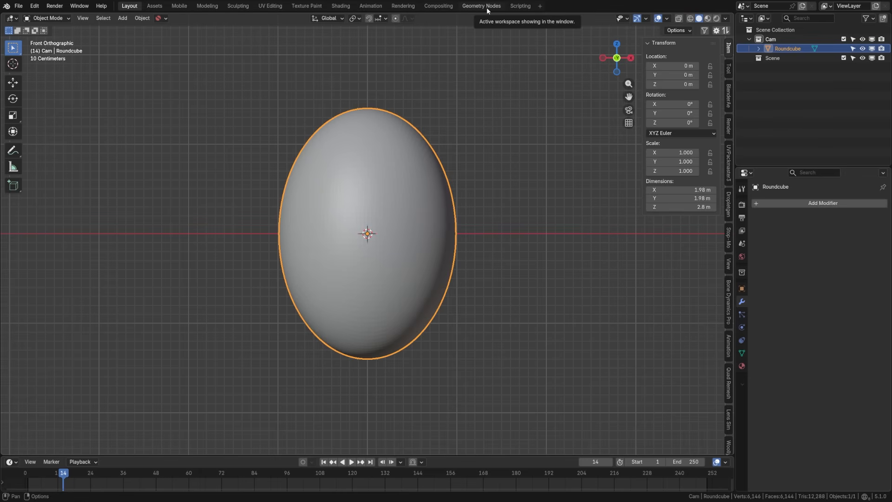
# Switch to the Geometry Nodes workspace and create a new node tree named Bubbles on the Roundcube object.
pyautogui.click(487, 8)
pyautogui.moveTo(303, 261); pyautogui.dragTo(293, 258)
pyautogui.scroll(5, 389, 175)
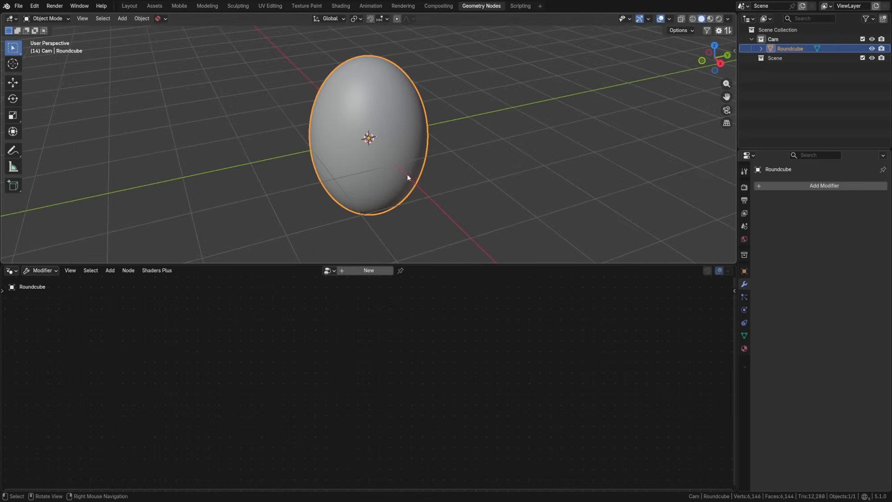
pyautogui.click(356, 270)
pyautogui.doubleClick(360, 270)
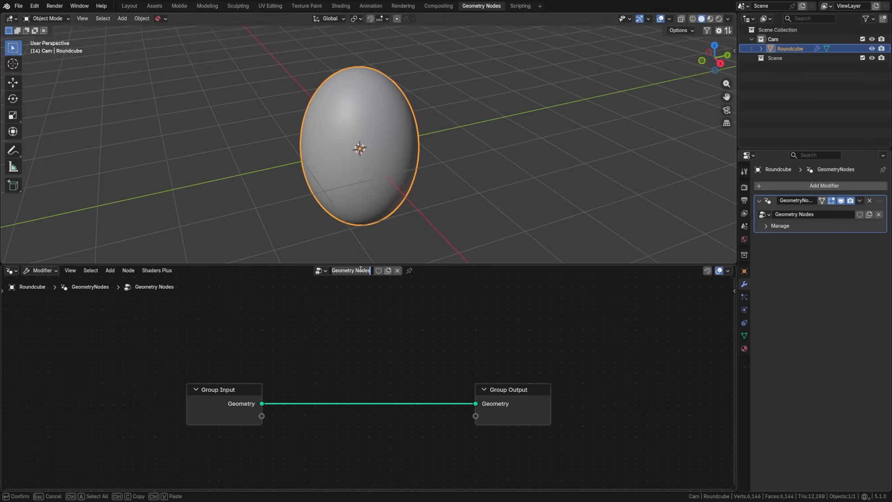
pyautogui.write('Bubbles')
pyautogui.press('Return')
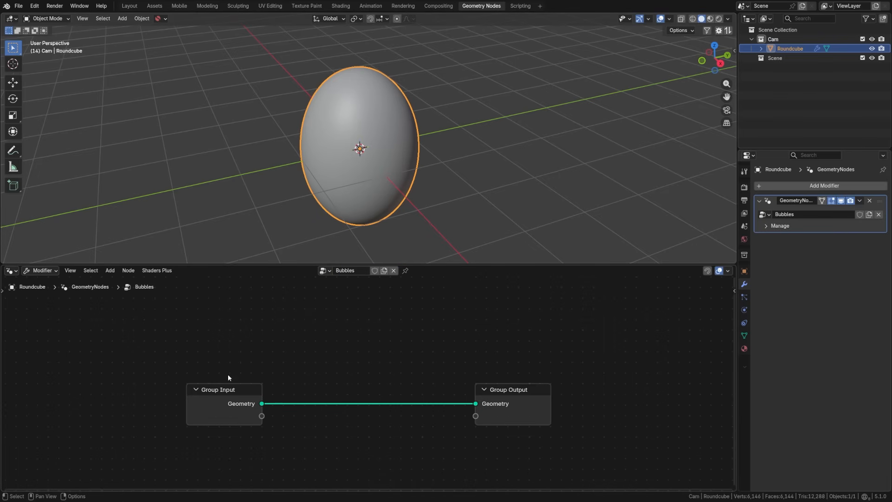
# Spread the Group Input and Group Output nodes apart and insert a Mesh to Density Grid node after Group Input.
pyautogui.moveTo(246, 393); pyautogui.dragTo(139, 384)
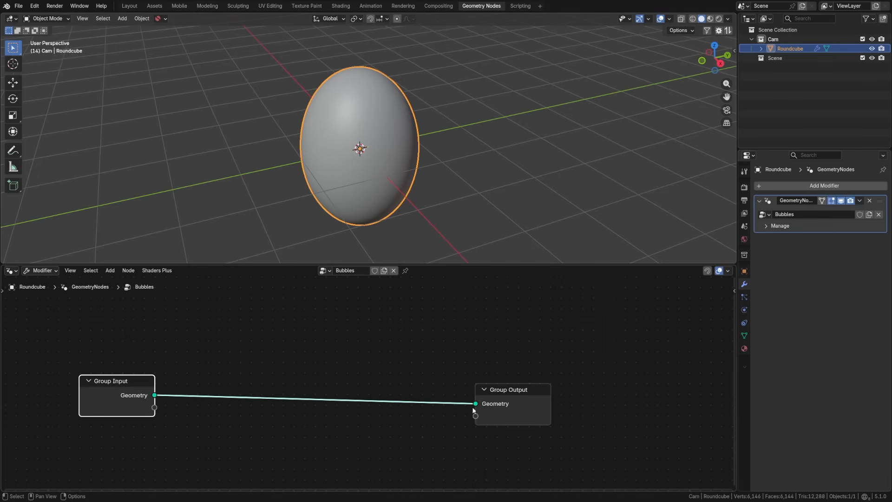
pyautogui.moveTo(499, 401); pyautogui.dragTo(558, 394)
pyautogui.hotkey('shift', 'a')
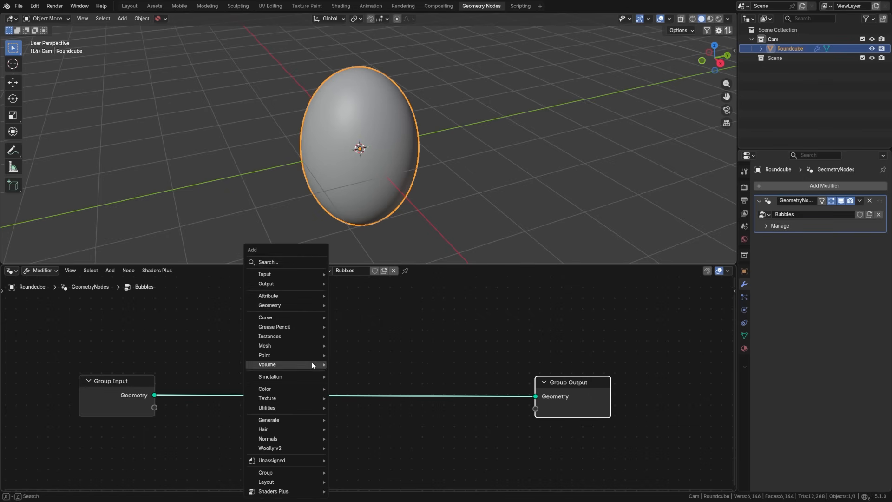
pyautogui.click(295, 263)
pyautogui.write('mesh to den')
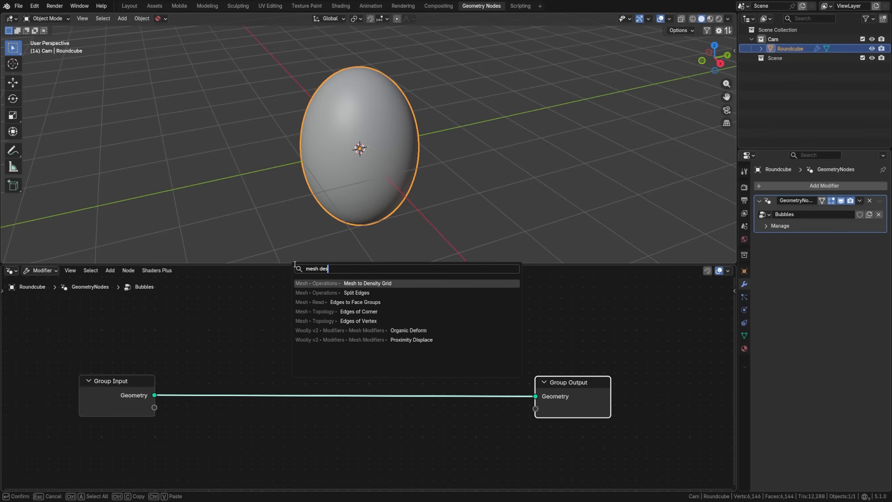
pyautogui.press('Return')
pyautogui.click(180, 350)
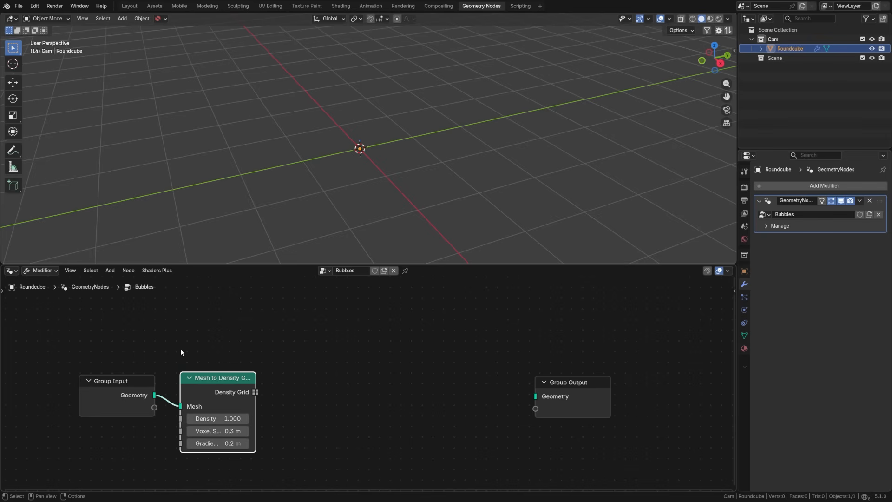
pyautogui.moveTo(121, 383); pyautogui.dragTo(104, 377)
pyautogui.moveTo(207, 385); pyautogui.dragTo(196, 383)
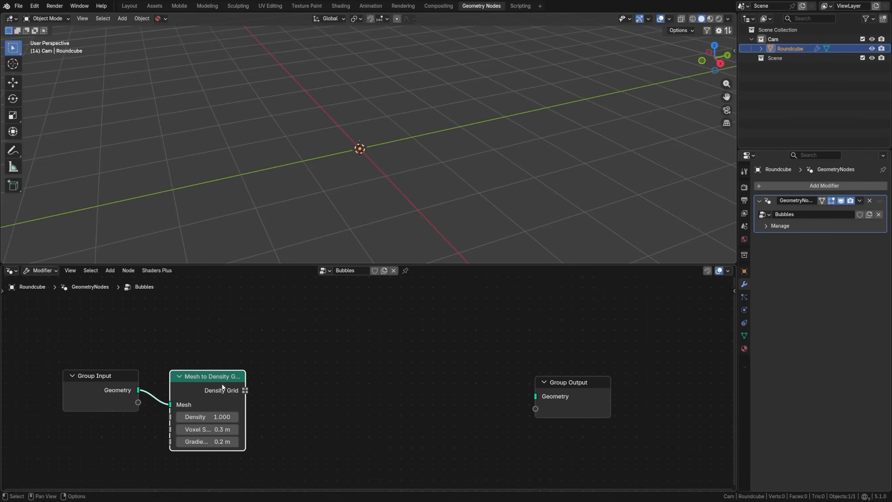
pyautogui.moveTo(265, 398); pyautogui.dragTo(265, 384, button='middle')
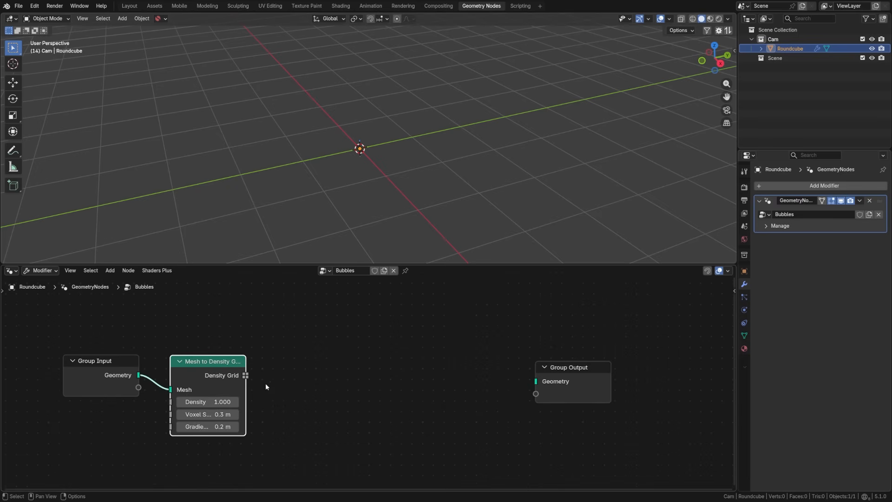
# Preview the density grid of the Mesh to Density Grid node with a Viewer node, spacing the nodes out.
pyautogui.keyDown('ctrl'); pyautogui.keyDown('shift'); pyautogui.click(211, 365); pyautogui.keyUp('shift'); pyautogui.keyUp('ctrl')
pyautogui.moveTo(312, 309); pyautogui.dragTo(470, 346)
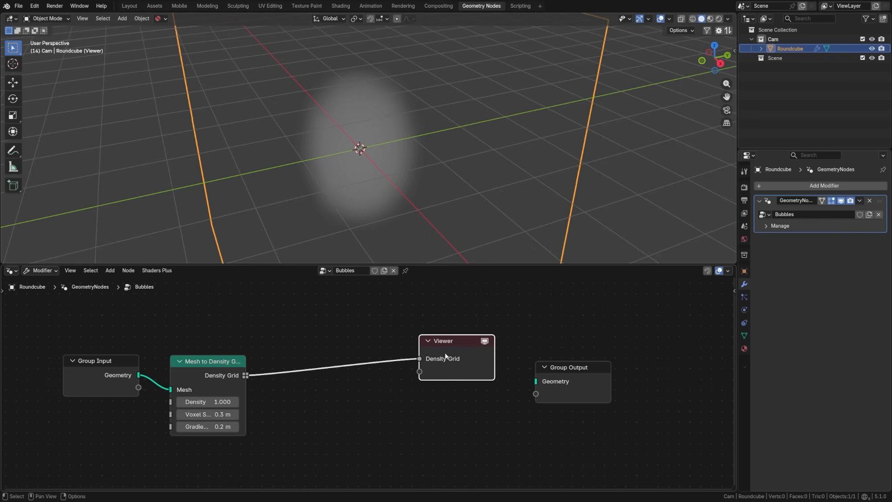
pyautogui.moveTo(101, 360); pyautogui.dragTo(75, 358)
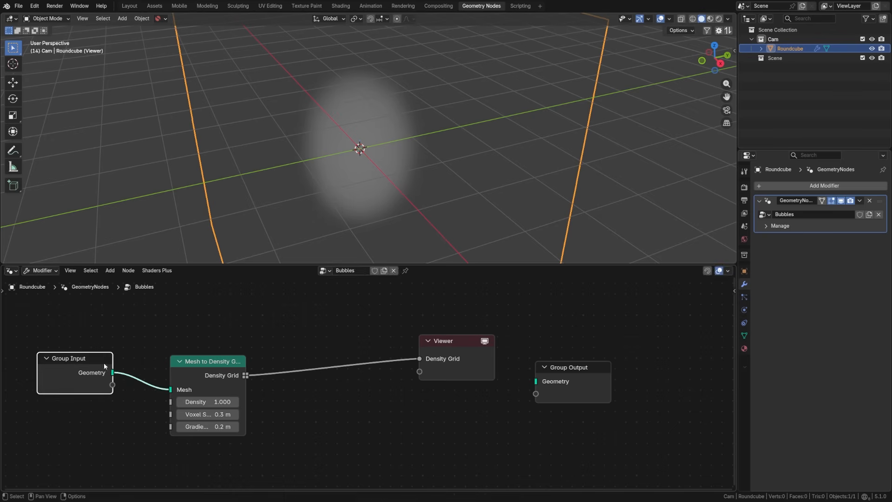
pyautogui.moveTo(209, 361); pyautogui.dragTo(186, 359)
pyautogui.moveTo(325, 119); pyautogui.dragTo(348, 147, button='middle')
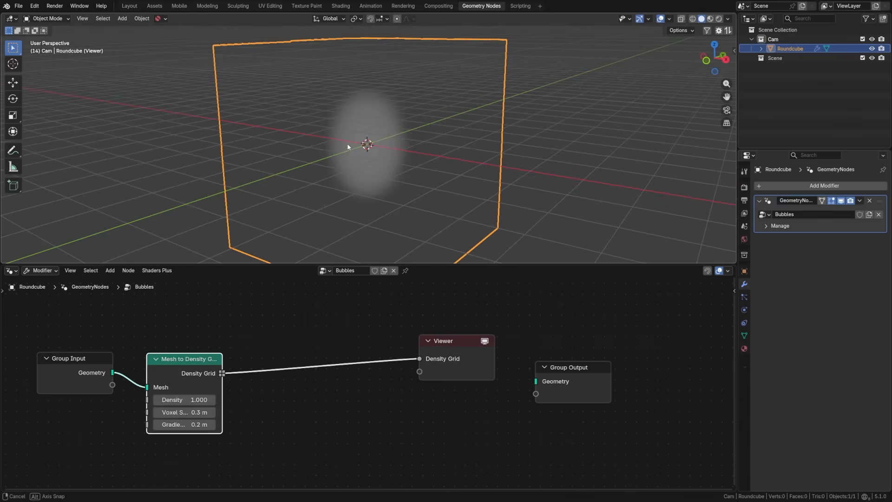
pyautogui.moveTo(446, 341); pyautogui.dragTo(444, 351)
# Add a Grid to Points node fed by the Density Grid output of Mesh to Density Grid.
pyautogui.click(317, 409)
pyautogui.hotkey('shift', 'a')
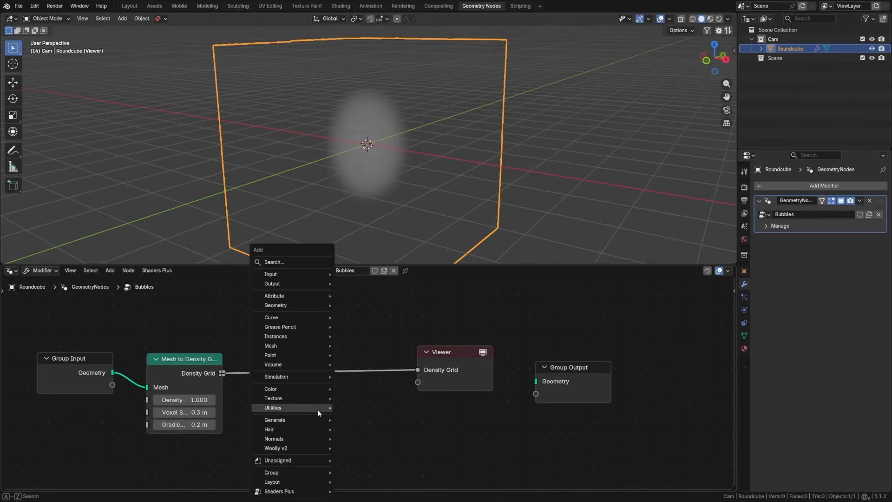
pyautogui.click(291, 260)
pyautogui.write('grid to p')
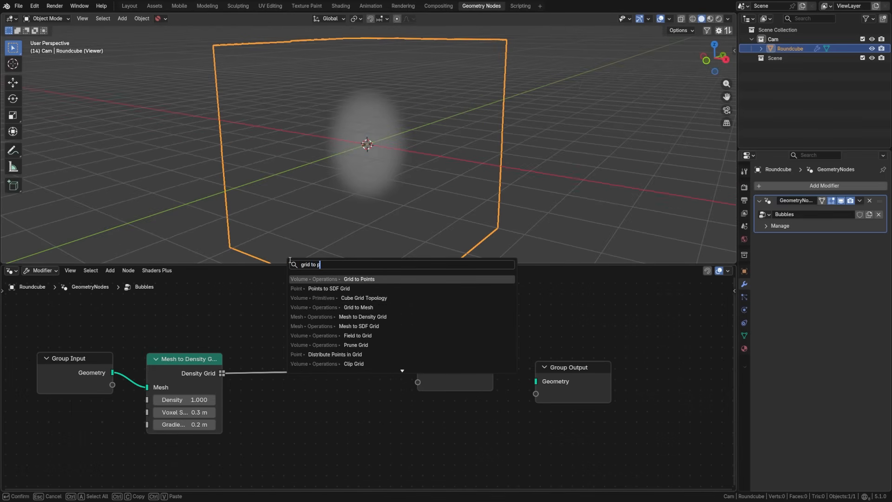
pyautogui.press('Return')
pyautogui.click(295, 317)
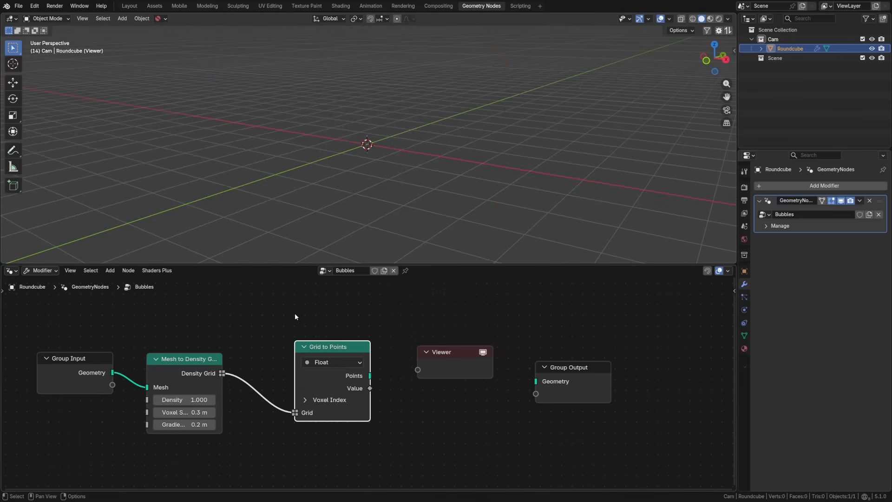
# Delete the Viewer node and connect the Points output of Grid to Points to the Group Output geometry.
pyautogui.moveTo(592, 385); pyautogui.dragTo(462, 379, button='middle')
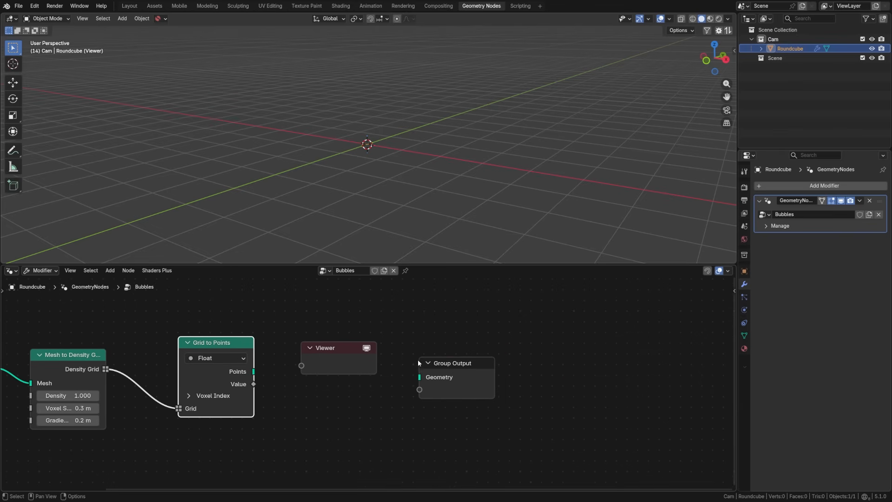
pyautogui.click(359, 353)
pyautogui.press('x')
pyautogui.moveTo(540, 355); pyautogui.dragTo(542, 356)
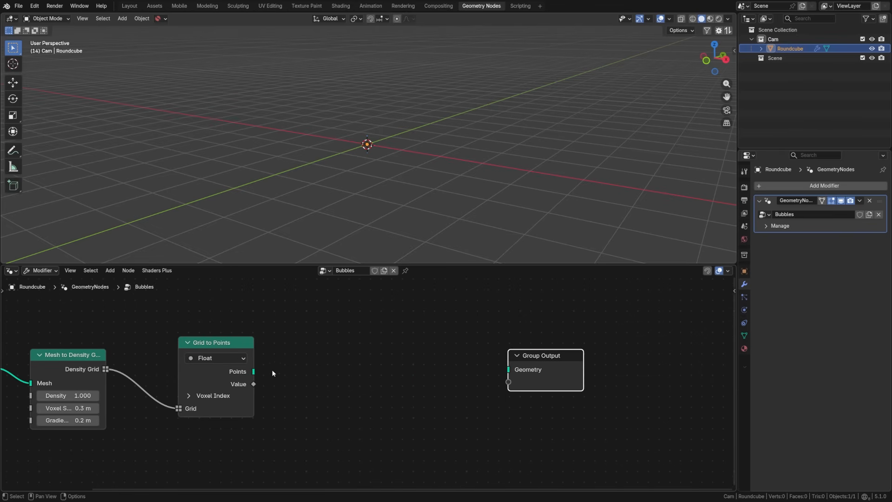
pyautogui.moveTo(254, 372); pyautogui.dragTo(510, 370)
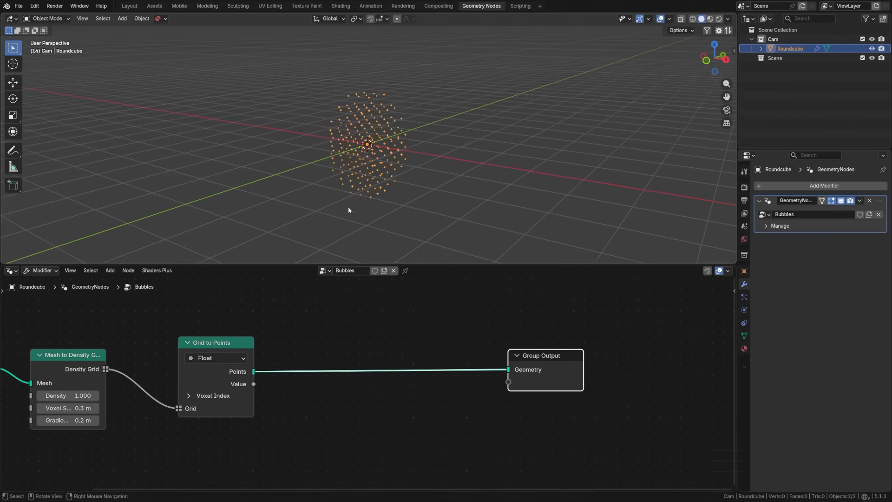
# Deselect all objects in the viewport and rearrange the Group Input and Mesh to Density Grid nodes.
pyautogui.moveTo(348, 206); pyautogui.dragTo(400, 205, button='middle')
pyautogui.hotkey('alt', 'a')
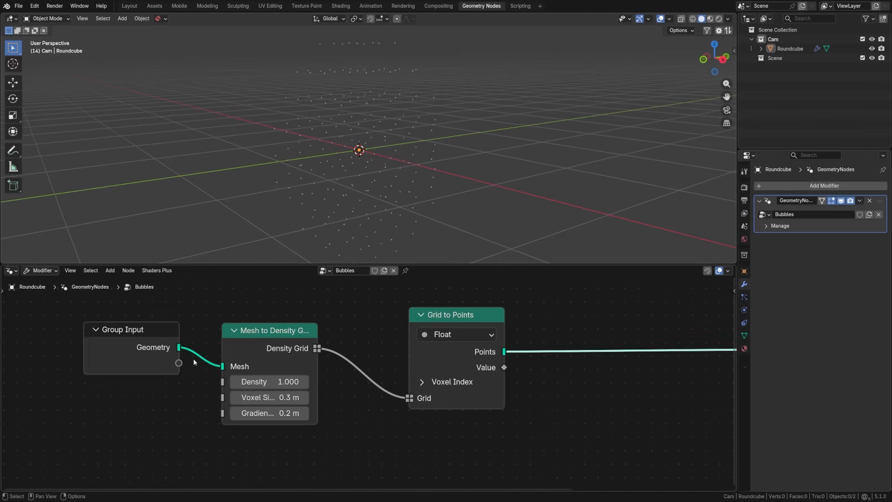
pyautogui.moveTo(137, 342); pyautogui.dragTo(117, 370)
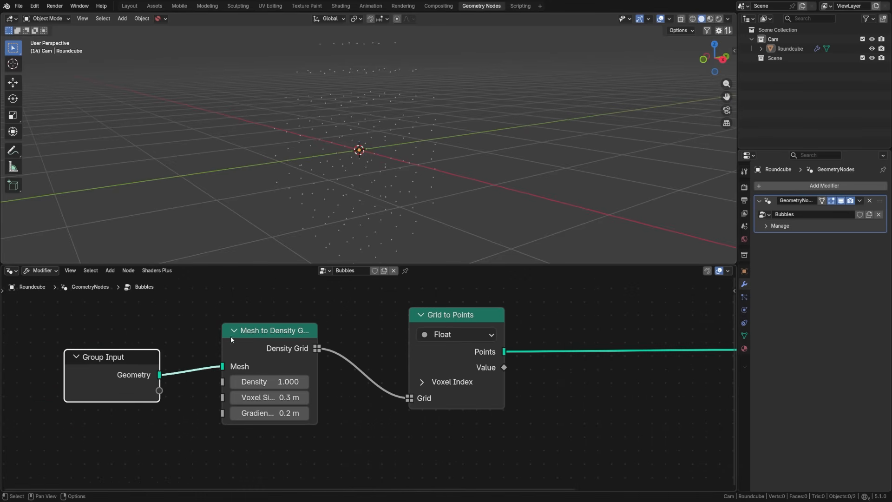
pyautogui.click(262, 340)
pyautogui.moveTo(262, 340); pyautogui.dragTo(249, 345)
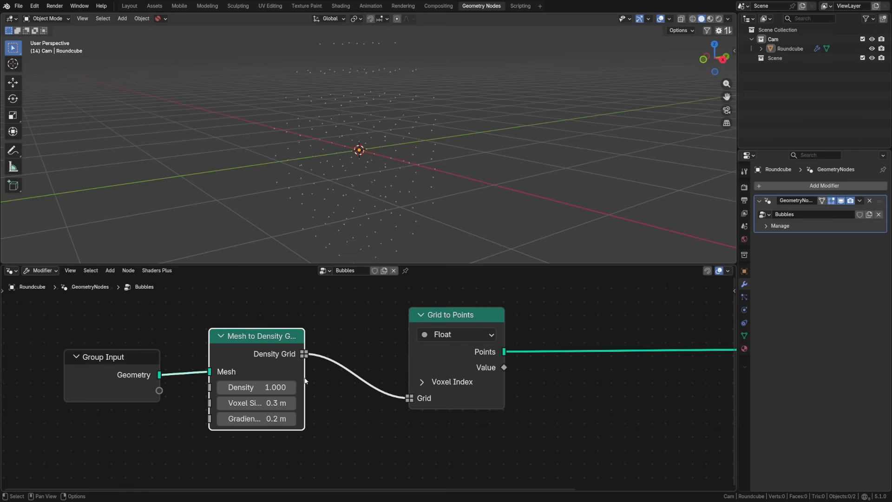
# Try a wider Mesh to Density Grid node with Voxel Size at 1 m, and undo both changes.
pyautogui.moveTo(303, 378); pyautogui.dragTo(341, 378)
pyautogui.scroll(2, 278, 391)
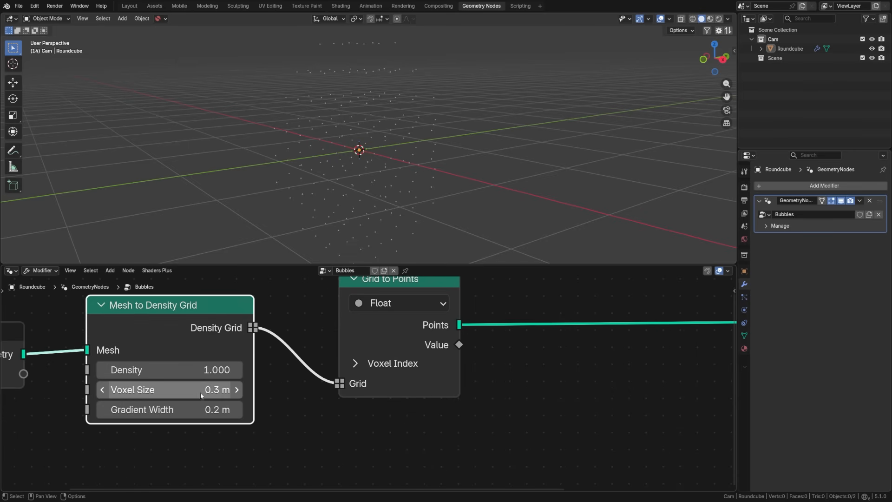
pyautogui.moveTo(201, 395); pyautogui.dragTo(213, 395)
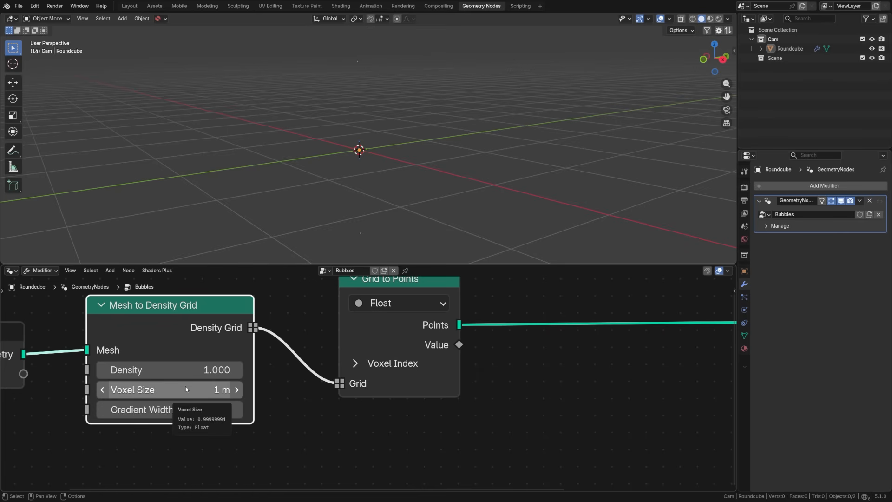
pyautogui.hotkey('ctrl', 'z')
pyautogui.hotkey('ctrl', 'z')
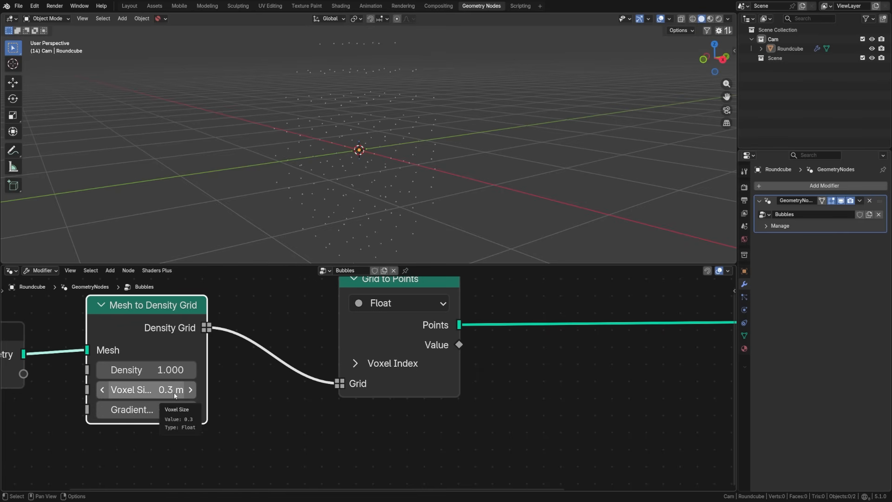
# Rearrange the Group Input, Mesh to Density Grid and Grid to Points nodes so they sit closer together.
pyautogui.moveTo(154, 312); pyautogui.dragTo(152, 325)
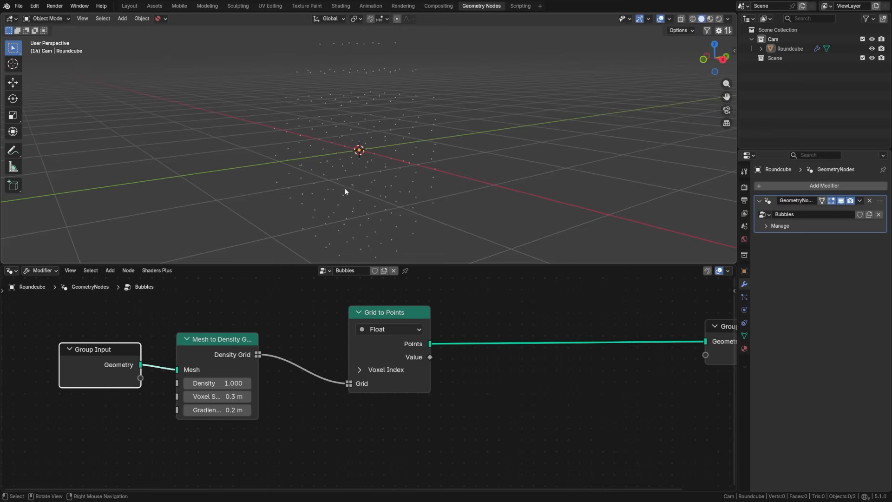
pyautogui.moveTo(110, 368); pyautogui.dragTo(105, 368)
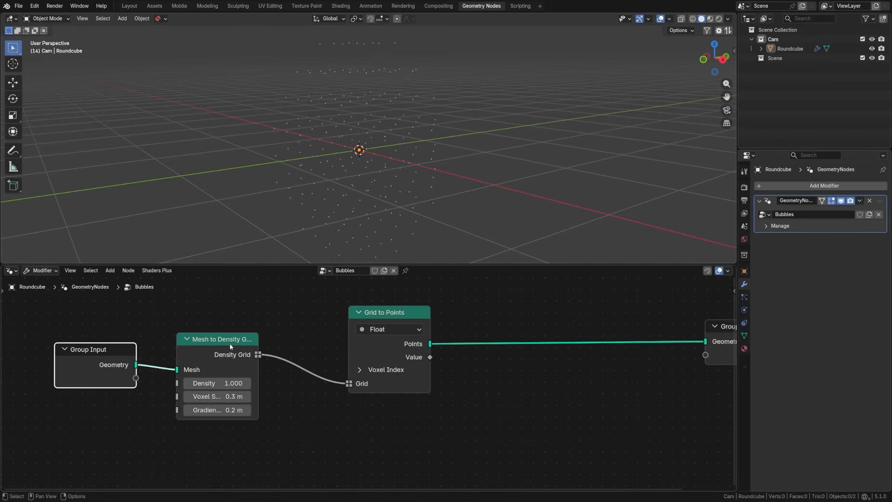
pyautogui.moveTo(229, 343); pyautogui.dragTo(225, 343)
pyautogui.moveTo(397, 324); pyautogui.dragTo(335, 345)
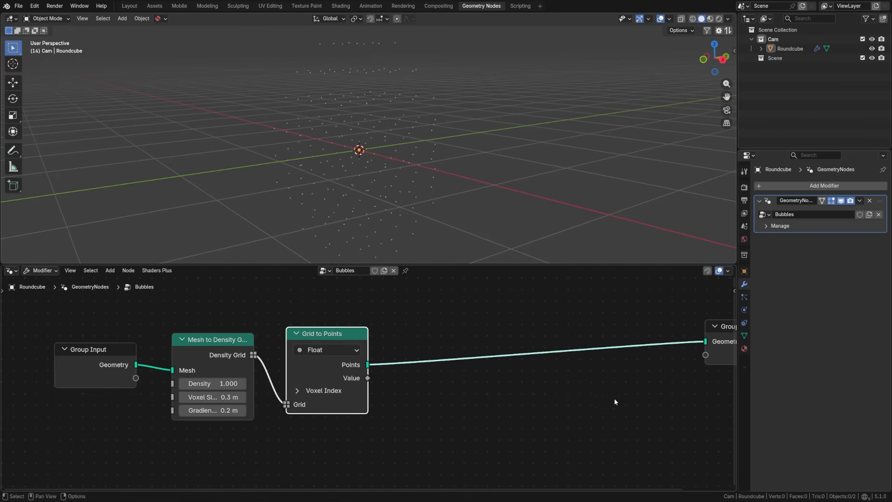
# Insert an Instance on Points node on the link between Grid to Points and Group Output, and move Group Output farther away.
pyautogui.moveTo(565, 391); pyautogui.dragTo(456, 395, button='middle')
pyautogui.hotkey('shift', 'a')
pyautogui.click(445, 258)
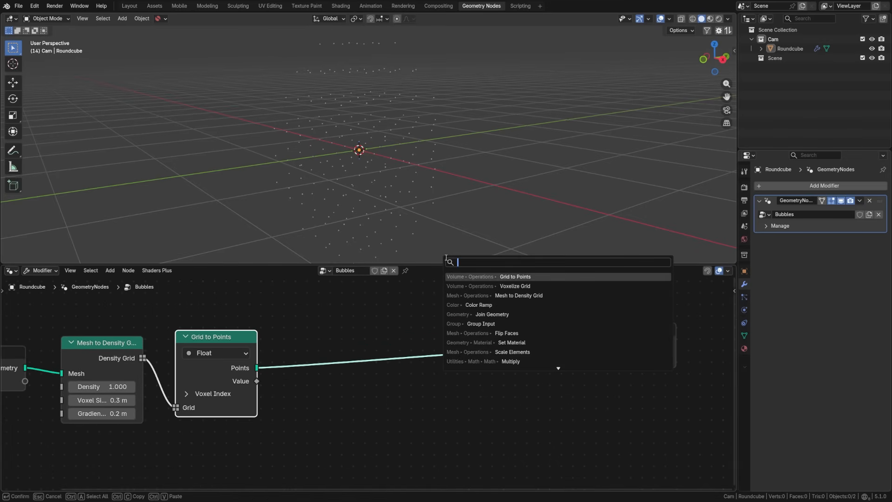
pyautogui.write('instance')
pyautogui.press('Return')
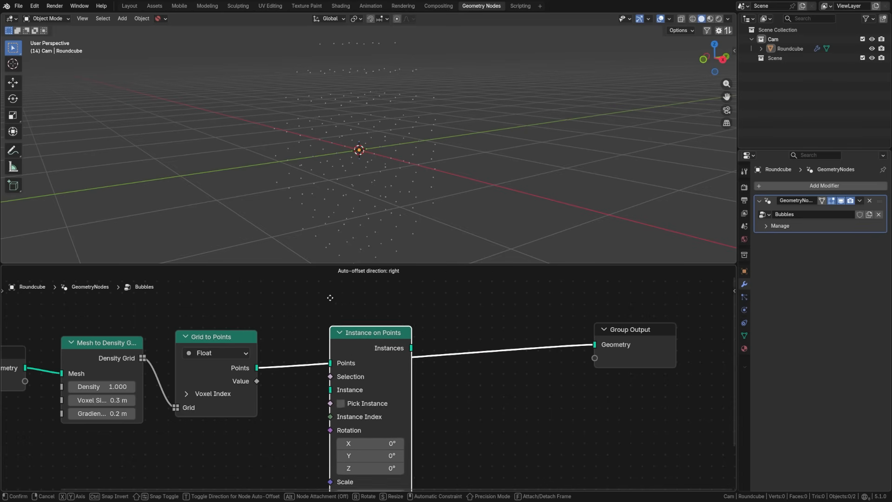
pyautogui.click(354, 350)
pyautogui.moveTo(647, 336); pyautogui.dragTo(687, 338)
# Add an Ico Sphere node below Grid to Points and connect its Mesh output to the Instance input of Instance on Points.
pyautogui.moveTo(328, 407); pyautogui.dragTo(407, 324, button='middle')
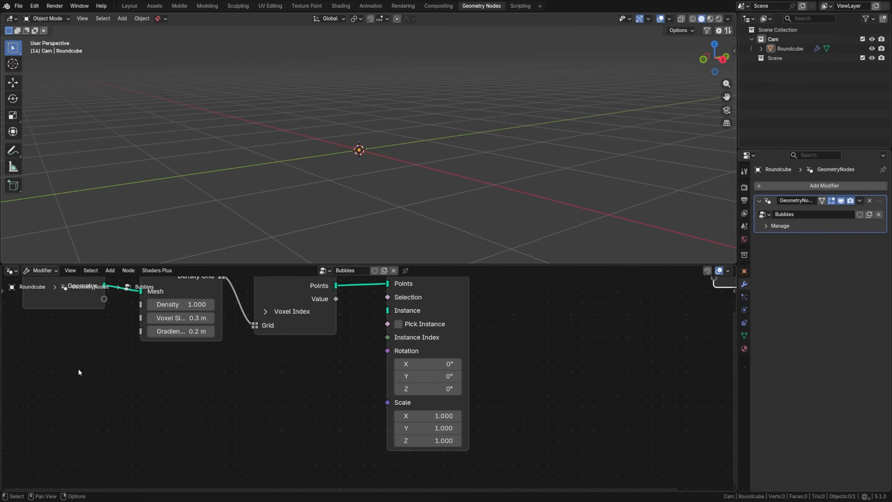
pyautogui.hotkey('shift', 'a')
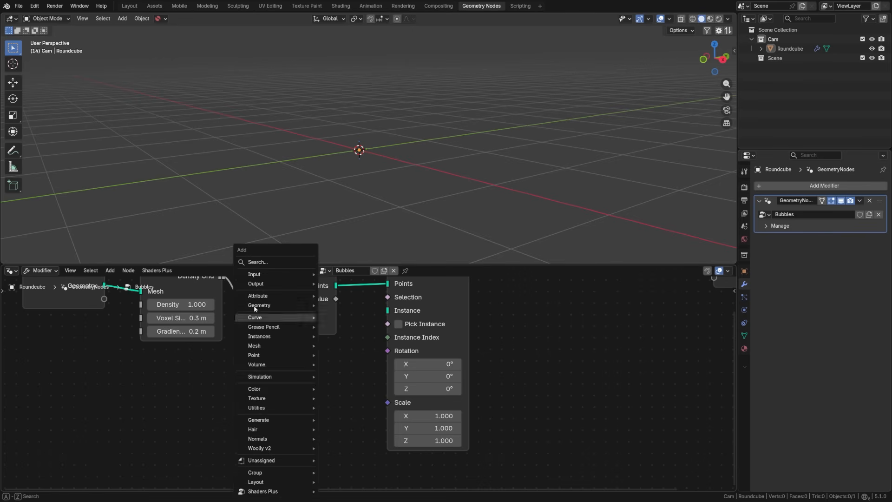
pyautogui.click(263, 261)
pyautogui.write('ico')
pyautogui.press('Return')
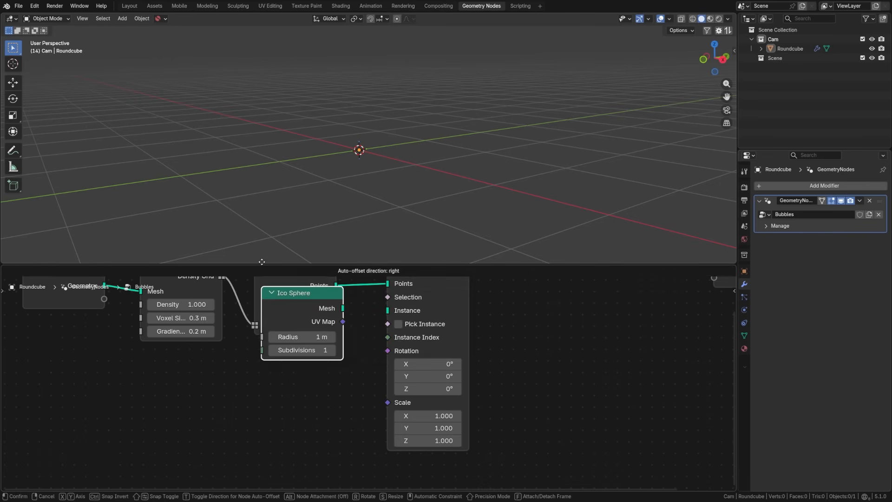
pyautogui.click(254, 318)
pyautogui.moveTo(334, 365); pyautogui.dragTo(387, 310)
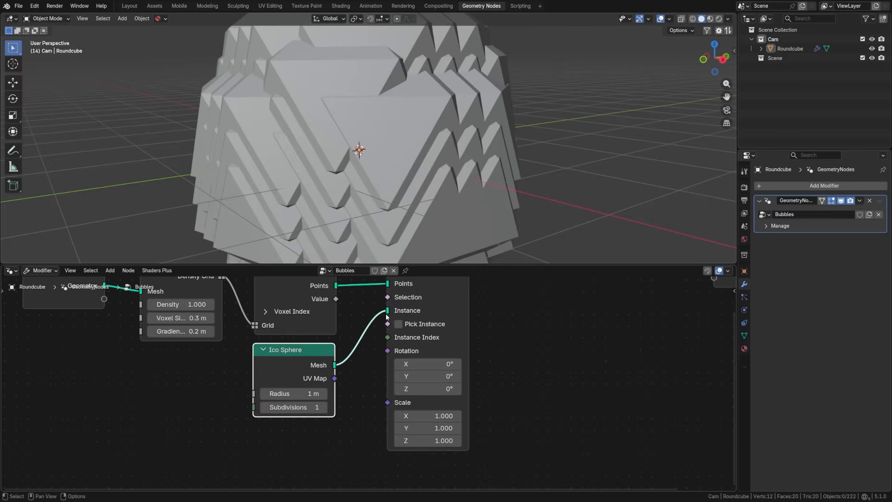
# Set the Ico Sphere node's Radius to 0.05 m and its Subdivisions to 3.
pyautogui.scroll(-3, 363, 195)
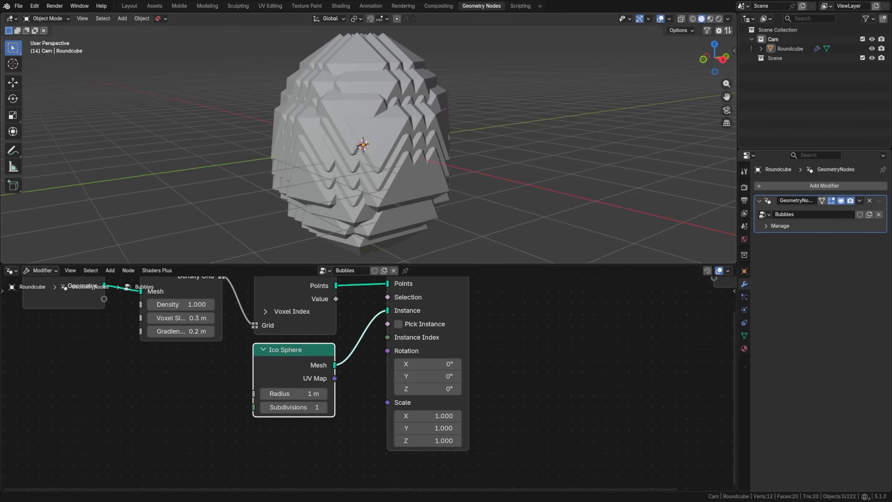
pyautogui.click(294, 394)
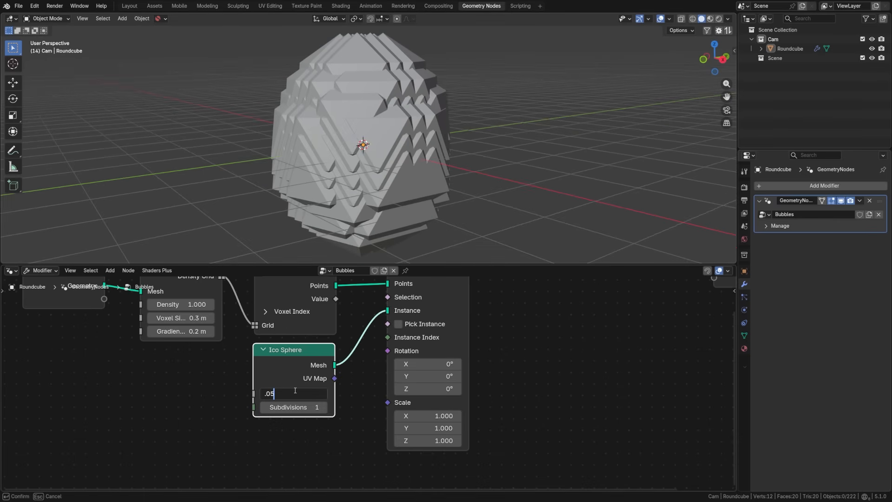
pyautogui.press('Return')
pyautogui.scroll(8, 372, 139)
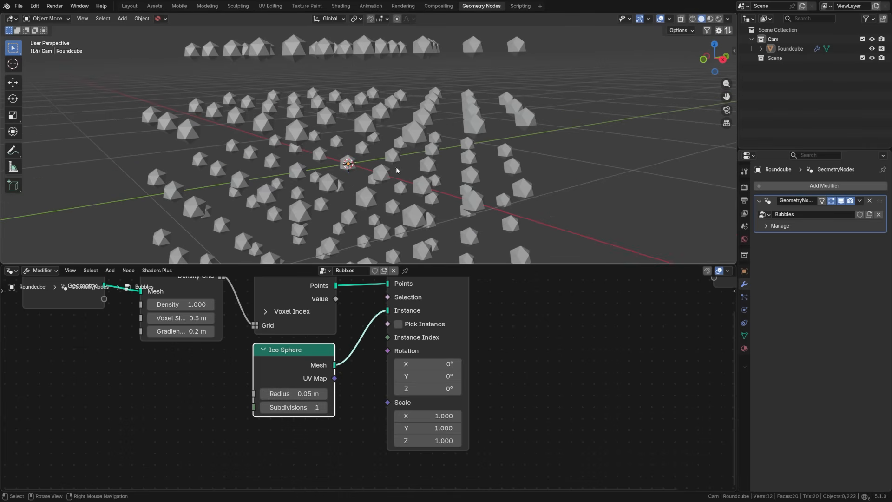
pyautogui.click(324, 407)
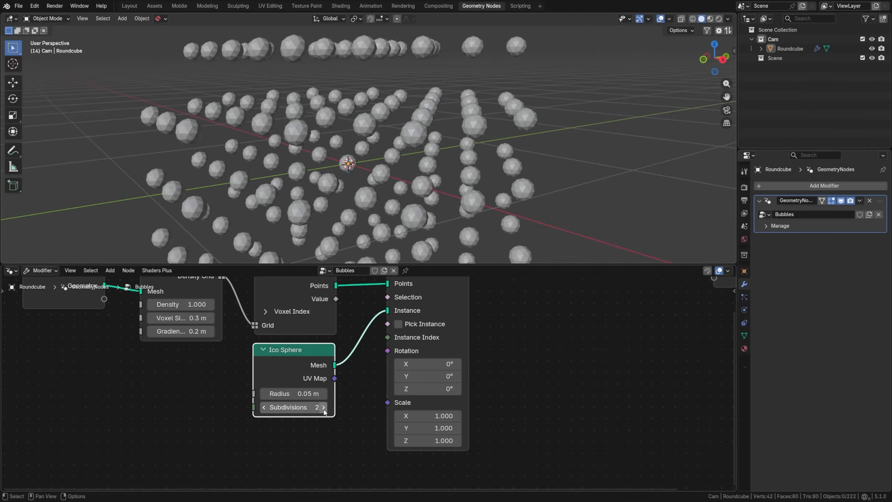
pyautogui.click(324, 407)
pyautogui.scroll(-4, 332, 191)
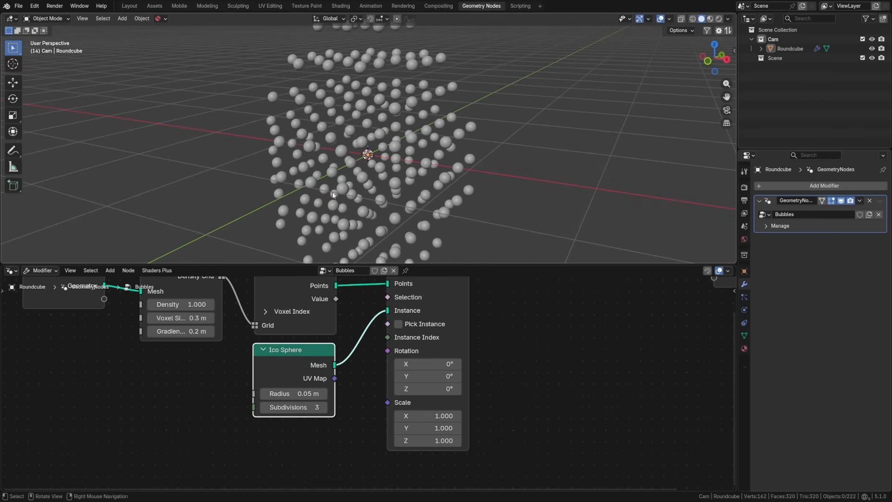
# Move the Group Output node well away from Instance on Points and place a duplicate of the Group Input node near it.
pyautogui.scroll(-2, 368, 382)
pyautogui.moveTo(453, 343); pyautogui.dragTo(218, 384, button='middle')
pyautogui.moveTo(411, 326); pyautogui.dragTo(572, 328)
pyautogui.moveTo(215, 328); pyautogui.dragTo(426, 345, button='middle')
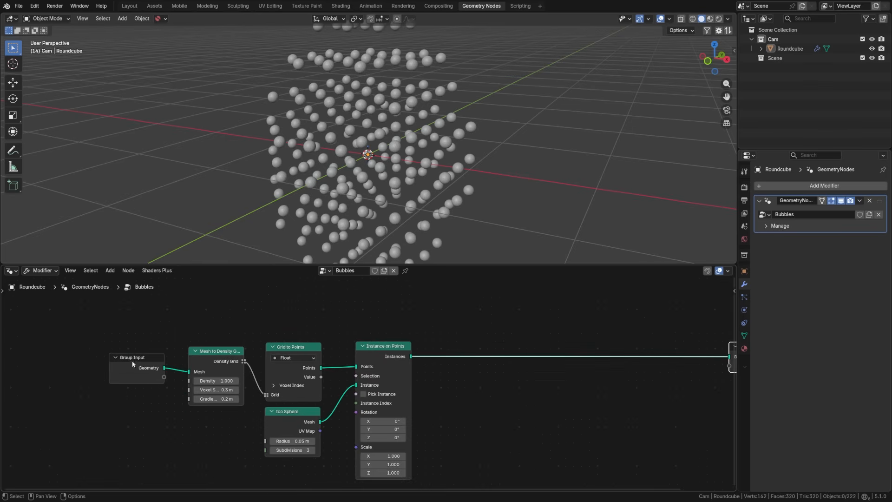
pyautogui.click(132, 361)
pyautogui.hotkey('shift', 'd')
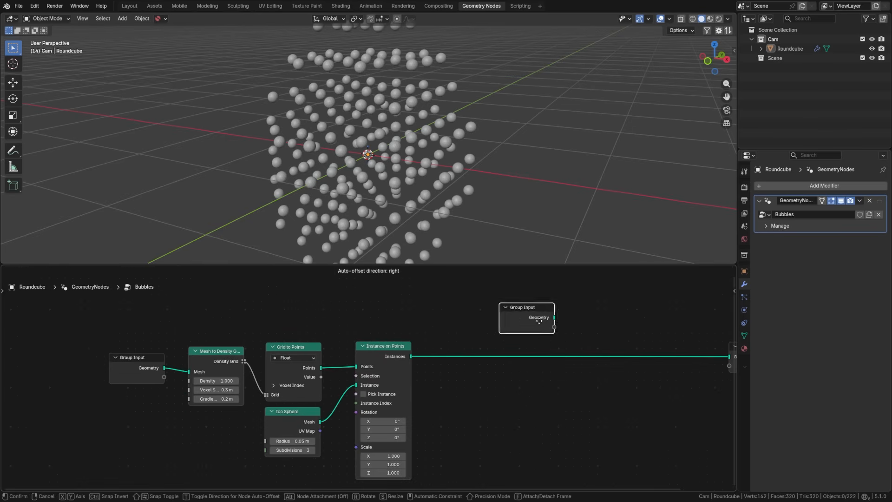
pyautogui.click(576, 318)
pyautogui.moveTo(668, 336); pyautogui.dragTo(179, 359, button='middle')
pyautogui.moveTo(275, 367); pyautogui.dragTo(379, 373)
pyautogui.moveTo(70, 326); pyautogui.dragTo(194, 333)
# Insert a Join Geometry node before Group Output and connect the duplicated Group Input's Geometry to it.
pyautogui.hotkey('shift', 'a')
pyautogui.click(253, 259)
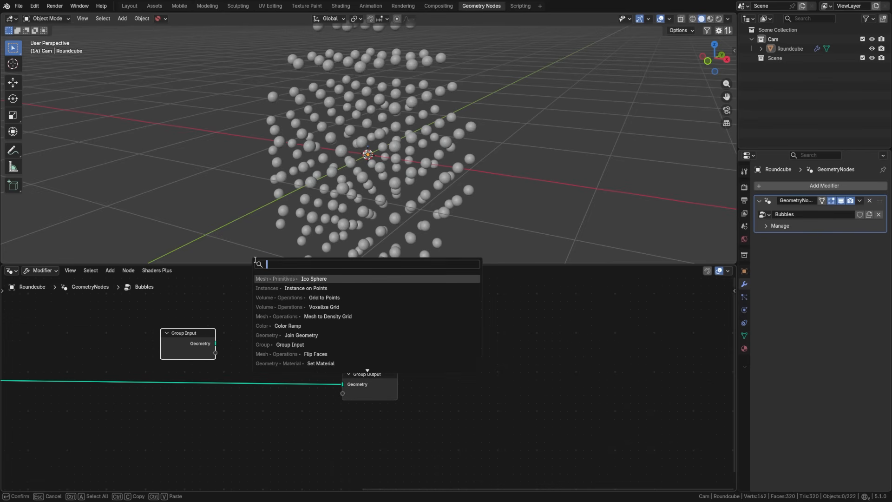
pyautogui.write('join')
pyautogui.press('Return')
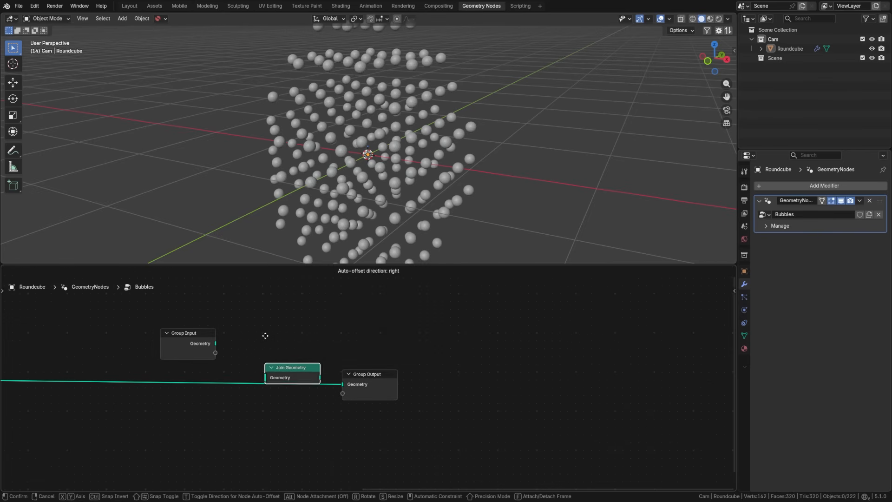
pyautogui.click(238, 351)
pyautogui.moveTo(216, 344); pyautogui.dragTo(261, 384)
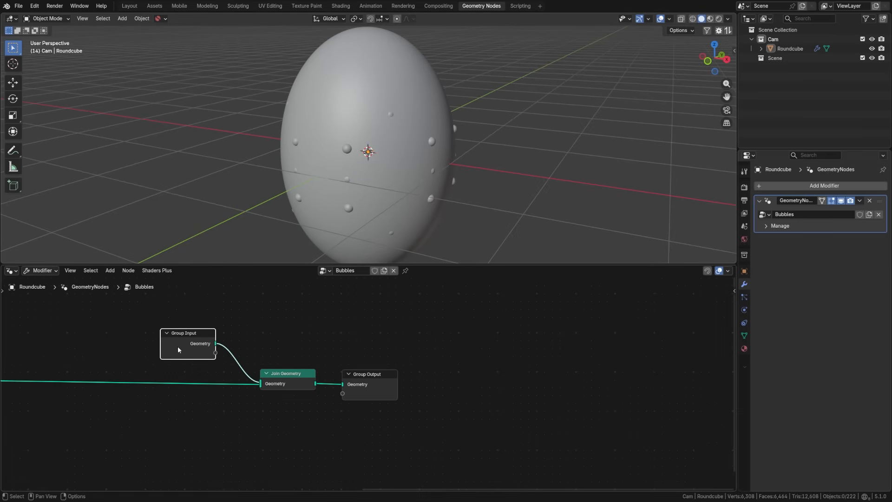
pyautogui.moveTo(182, 337); pyautogui.dragTo(204, 337)
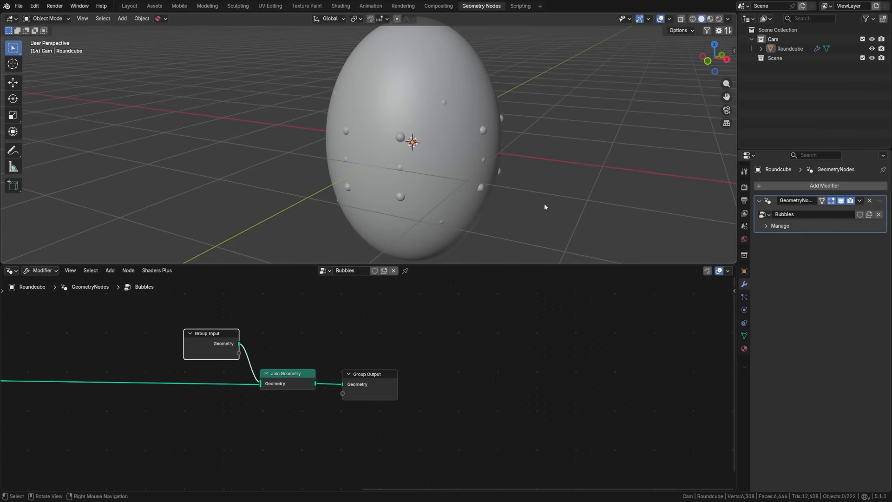
# Inspect the spheres inside the egg in wireframe shading, and examine their faceted surfaces up close in solid shading.
pyautogui.press('z')
pyautogui.click(459, 202)
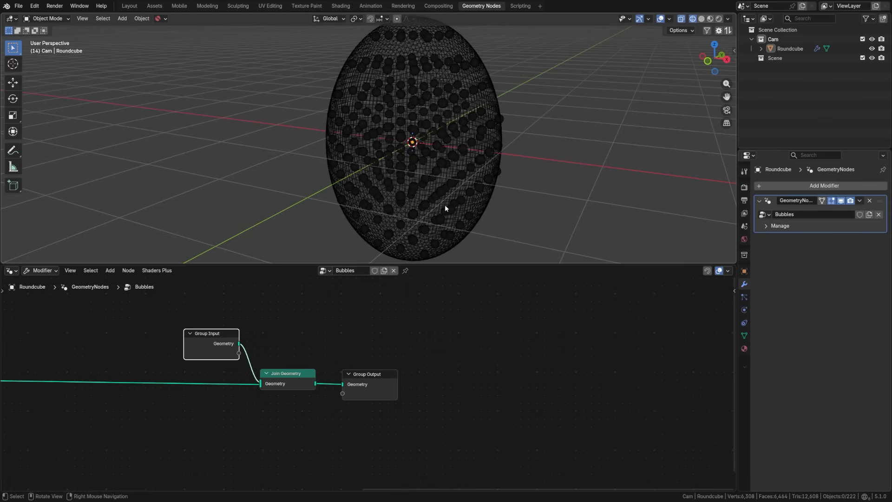
pyautogui.moveTo(445, 205); pyautogui.dragTo(421, 157, button='middle')
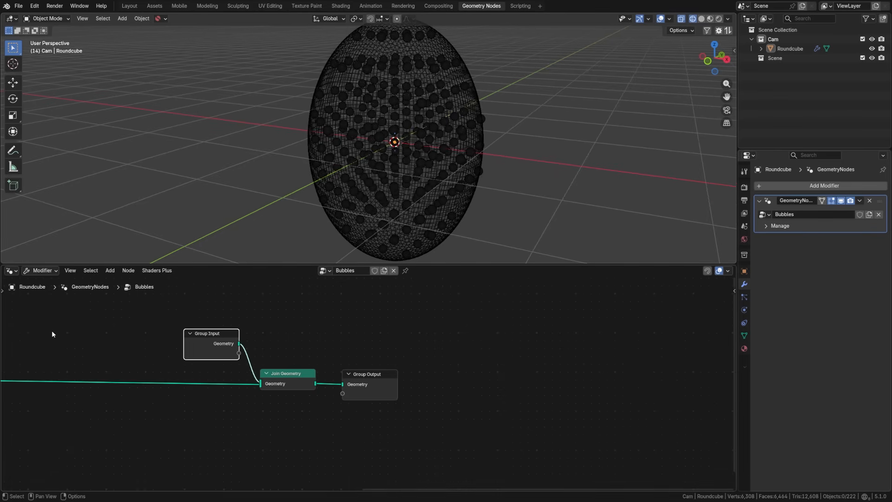
pyautogui.moveTo(69, 356)
pyautogui.mouseDown(button='middle')
pyautogui.moveTo(392, 316)
pyautogui.moveTo(291, 381)
pyautogui.moveTo(370, 344)
pyautogui.mouseUp(button='middle')
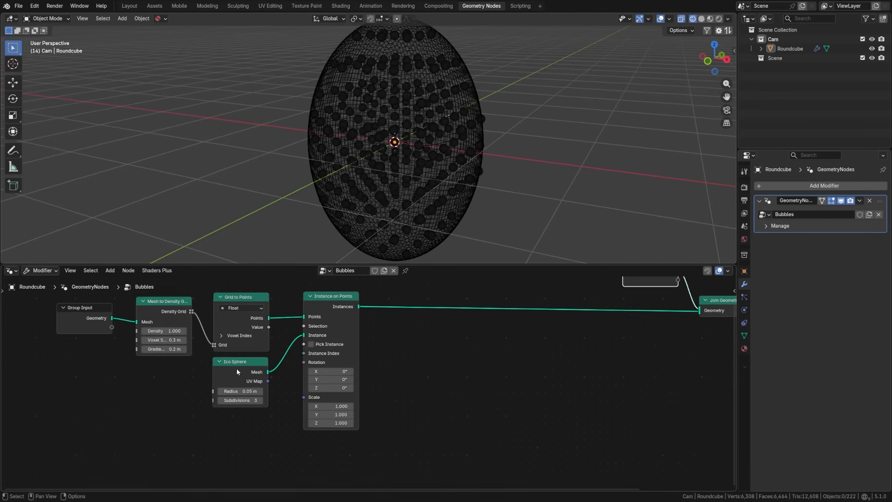
pyautogui.scroll(3, 380, 307)
pyautogui.scroll(5, 405, 182)
pyautogui.press('z')
pyautogui.click(471, 186)
pyautogui.scroll(2, 403, 188)
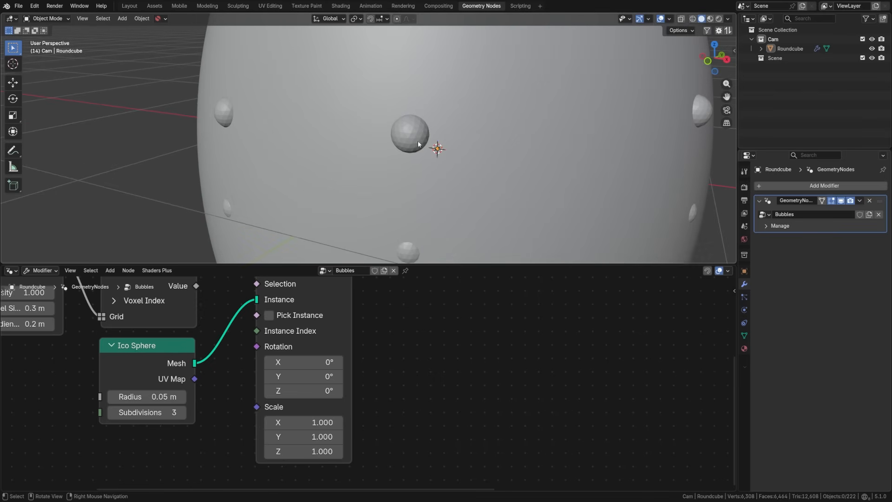
# Insert a Set Shade Smooth node between Ico Sphere and Instance on Points, and space the nodes out.
pyautogui.moveTo(170, 351); pyautogui.dragTo(65, 366)
pyautogui.moveTo(102, 347); pyautogui.dragTo(254, 334, button='middle')
pyautogui.moveTo(218, 347); pyautogui.dragTo(199, 352)
pyautogui.hotkey('shift', 'a')
pyautogui.click(188, 264)
pyautogui.write('set sh')
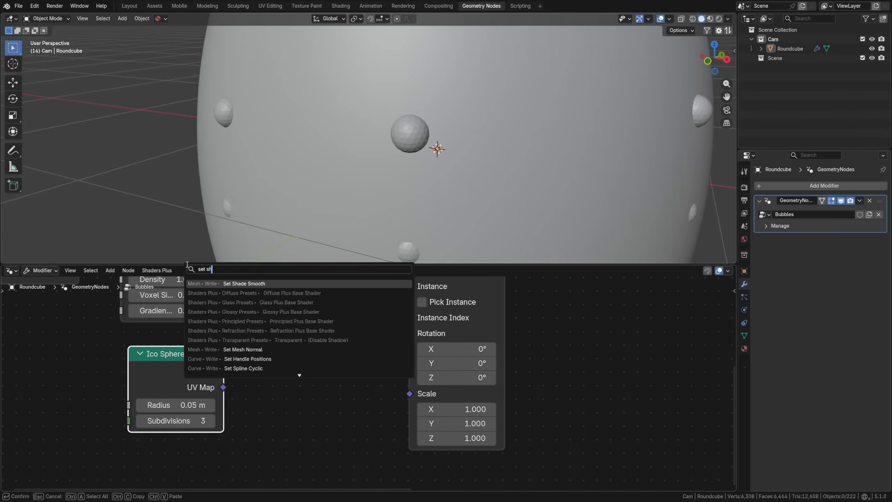
pyautogui.press('Return')
pyautogui.click(251, 316)
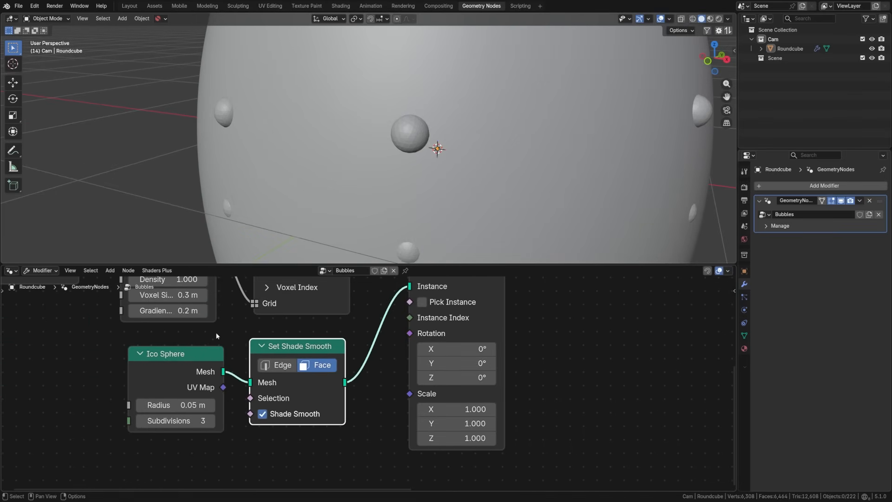
pyautogui.moveTo(165, 356); pyautogui.dragTo(149, 353)
pyautogui.moveTo(287, 351); pyautogui.dragTo(272, 354)
# Examine how the spheres sit against the egg's surface in wireframe and solid shading from several angles.
pyautogui.scroll(-4, 346, 161)
pyautogui.scroll(-1, 365, 385)
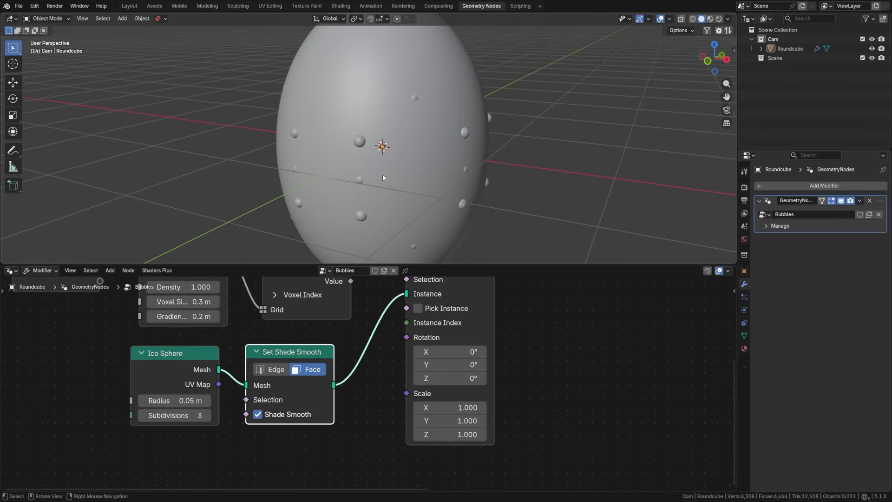
pyautogui.hotkey('shift', 'z')
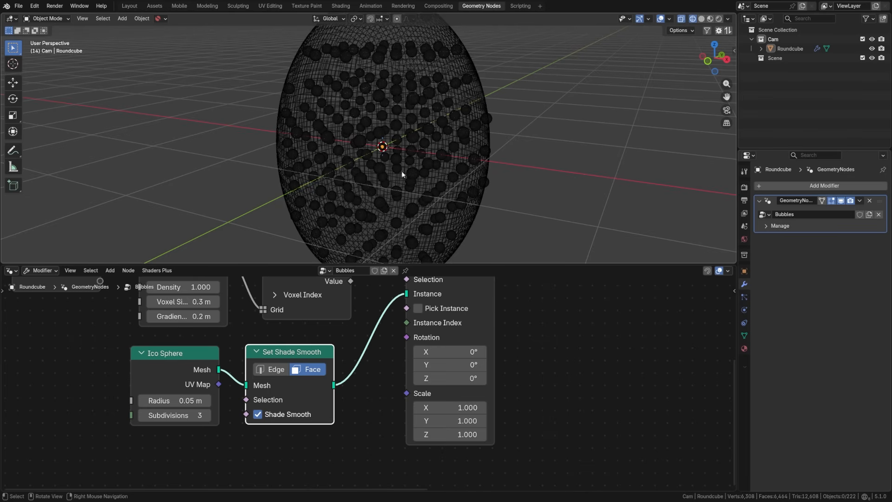
pyautogui.press('z')
pyautogui.click(502, 186)
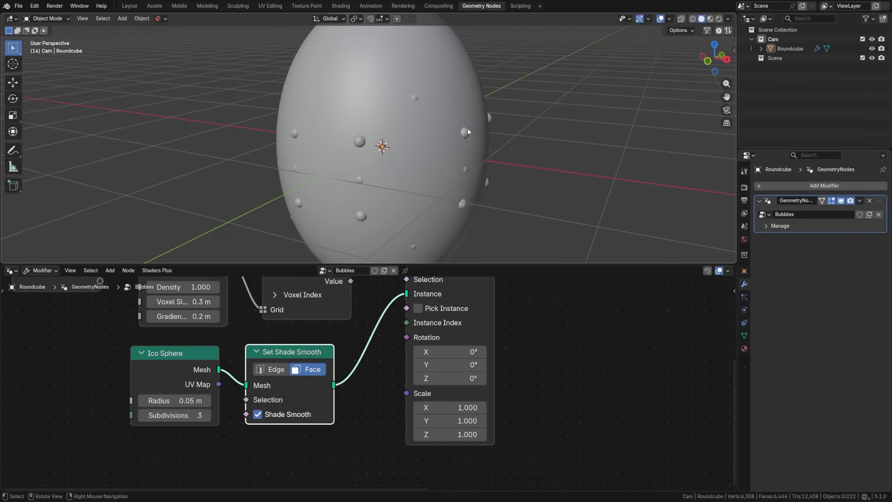
pyautogui.moveTo(455, 133); pyautogui.dragTo(280, 187, button='middle')
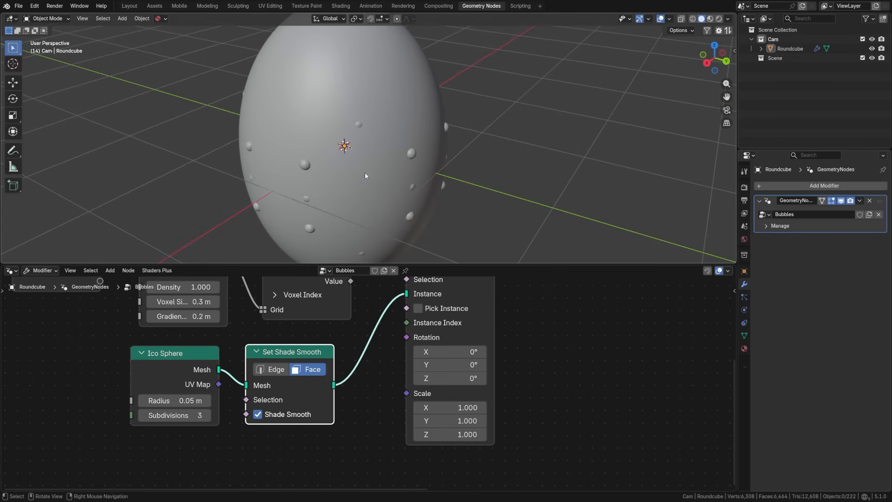
pyautogui.moveTo(317, 186); pyautogui.dragTo(347, 190, button='middle')
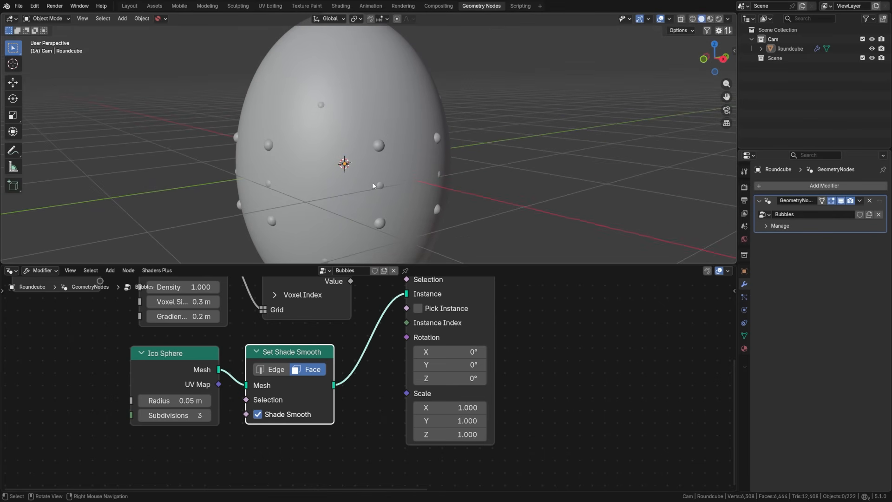
pyautogui.moveTo(407, 194); pyautogui.dragTo(360, 205, button='middle')
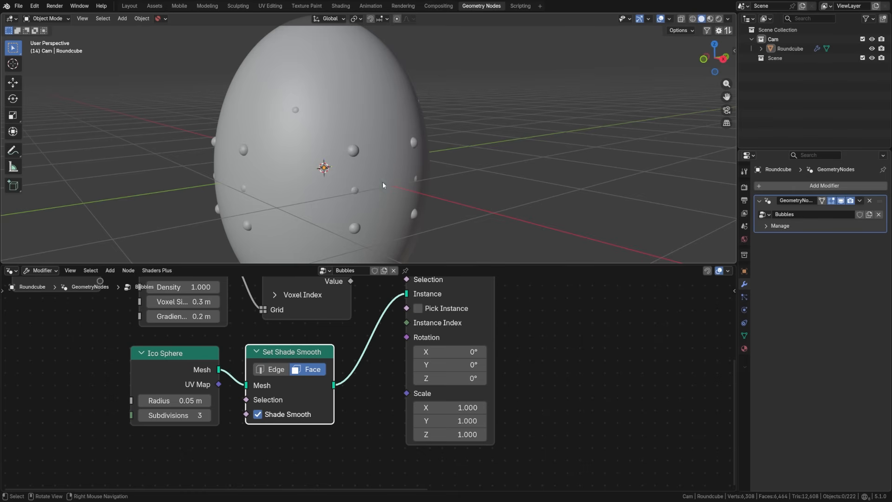
# Draw outward arrows with the Annotate tool at the protruding spheres on both sides of the egg, and undo the strokes.
pyautogui.click(13, 150)
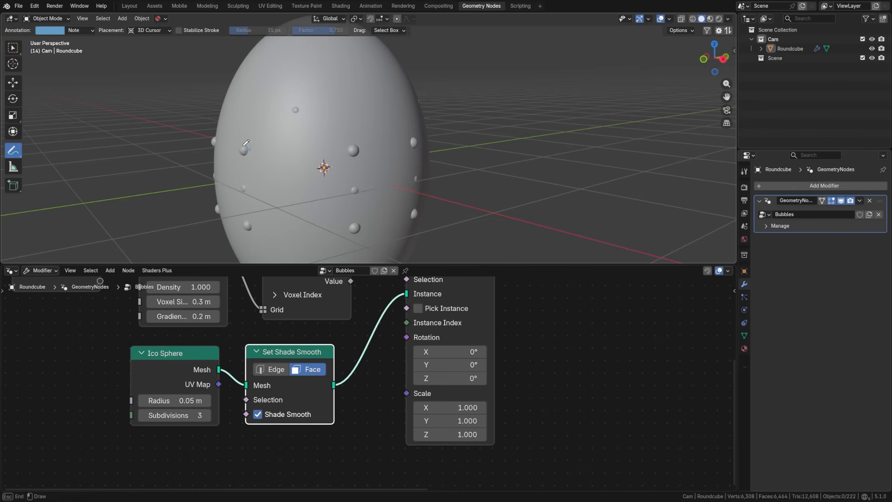
pyautogui.moveTo(201, 120); pyautogui.dragTo(251, 149)
pyautogui.moveTo(380, 142)
pyautogui.mouseDown()
pyautogui.moveTo(439, 134)
pyautogui.moveTo(447, 142)
pyautogui.mouseUp()
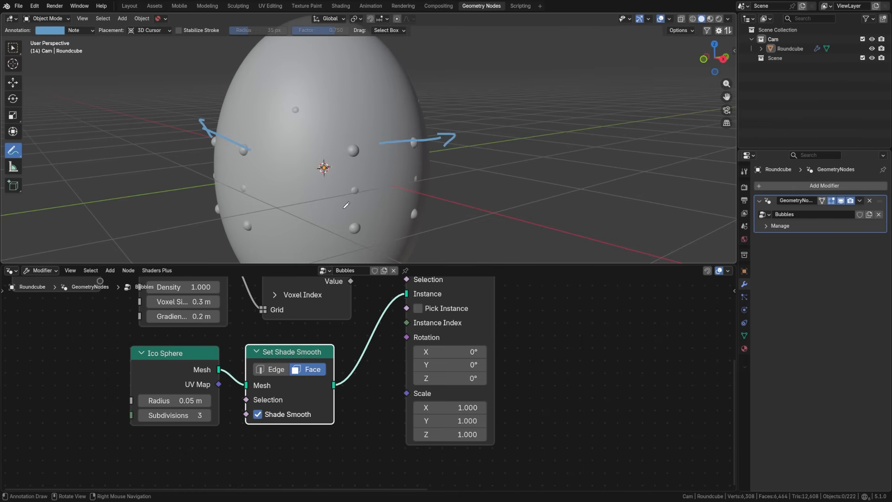
pyautogui.hotkey('ctrl', 'z')
pyautogui.hotkey('ctrl', 'z')
pyautogui.hotkey('ctrl', 'z')
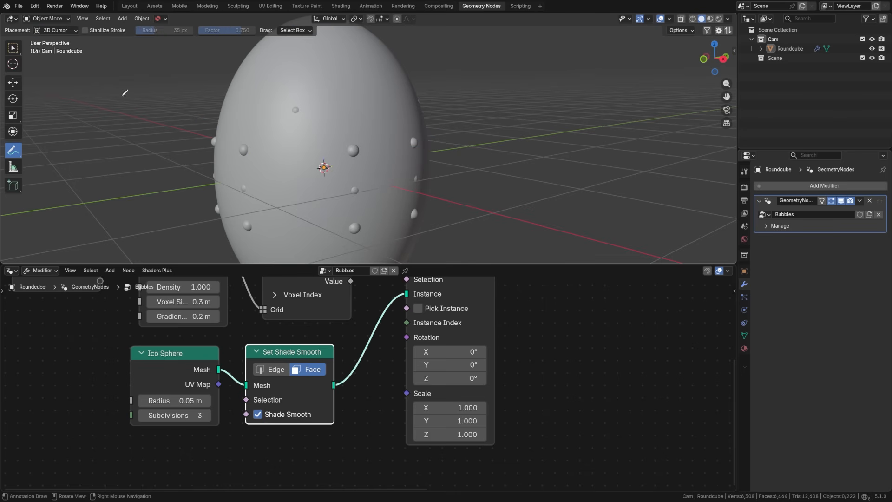
# Insert a Delete Geometry node between Instance on Points and Join Geometry, and switch the viewport to wireframe shading.
pyautogui.click(16, 50)
pyautogui.keyDown('shift'); pyautogui.moveTo(656, 360); pyautogui.dragTo(374, 396, button='middle'); pyautogui.keyUp('shift')
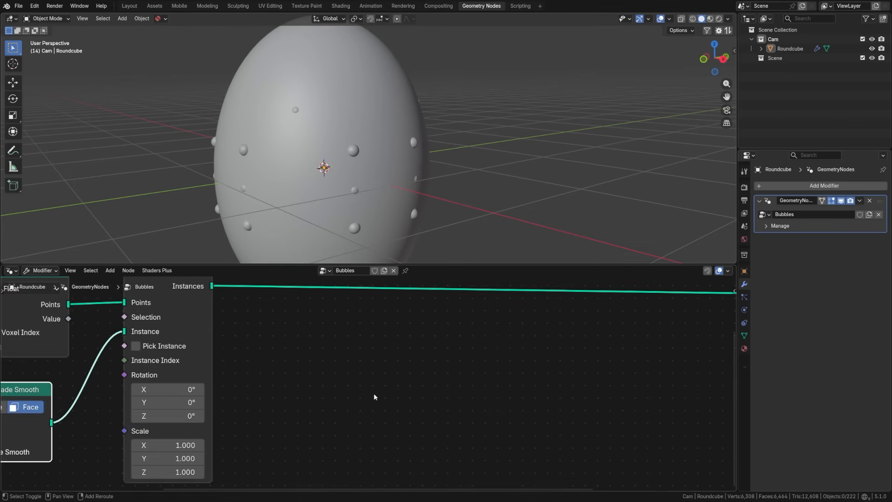
pyautogui.scroll(-8, 375, 396)
pyautogui.keyDown('shift'); pyautogui.moveTo(610, 414); pyautogui.dragTo(480, 409, button='middle'); pyautogui.keyUp('shift')
pyautogui.hotkey('shift', 'a')
pyautogui.write('d')
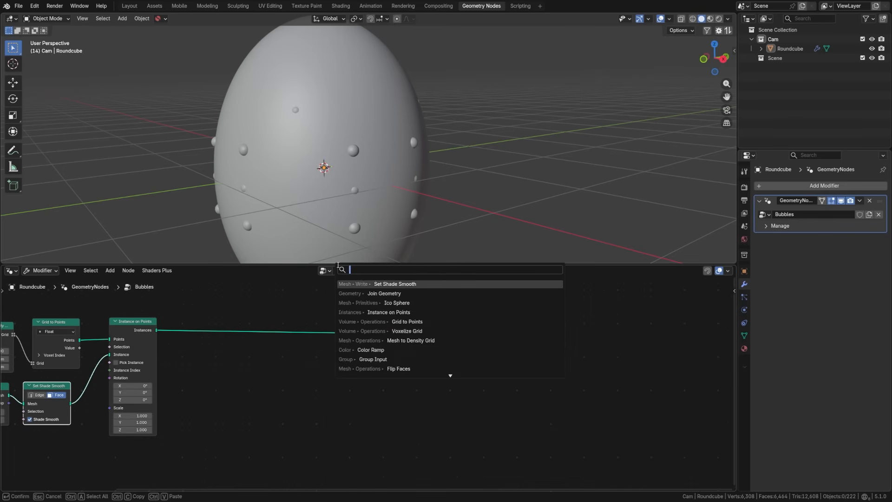
pyautogui.write('el')
pyautogui.press('Return')
pyautogui.click(338, 297)
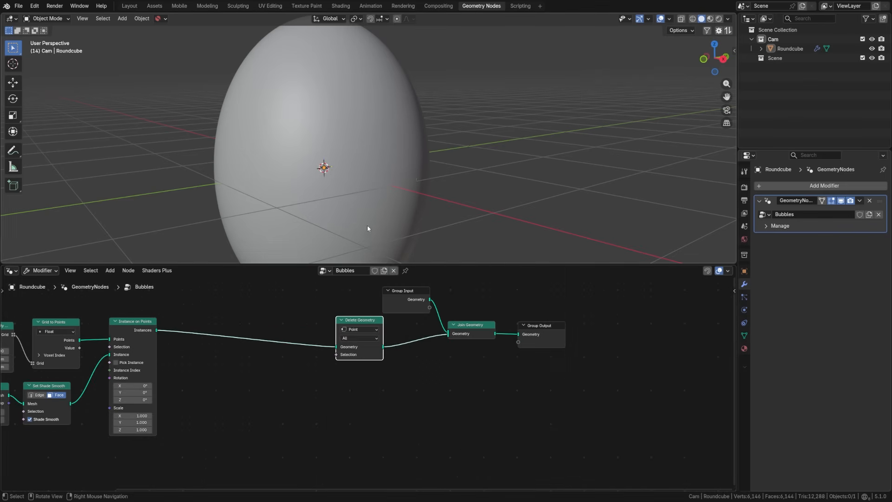
pyautogui.hotkey('shift', 'z')
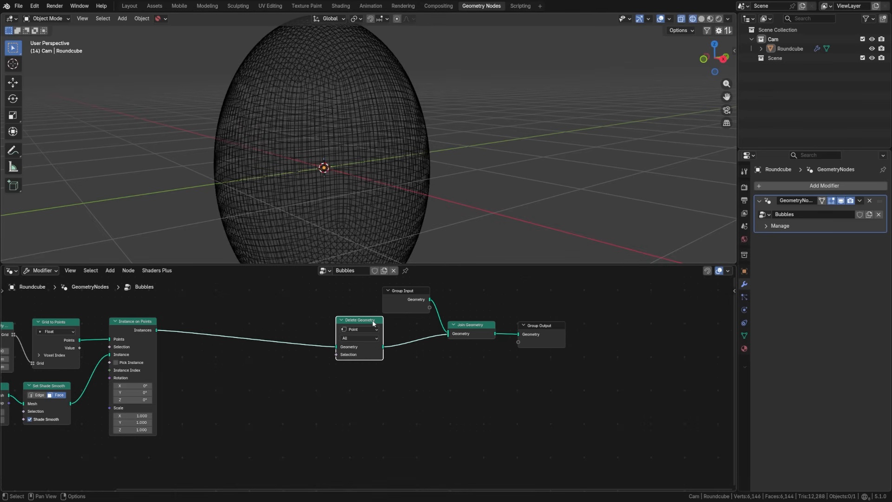
# Reposition Delete Geometry and move all nodes from Group Input through Instance on Points away from it to open up space.
pyautogui.moveTo(373, 320); pyautogui.dragTo(362, 318)
pyautogui.scroll(2, 316, 356)
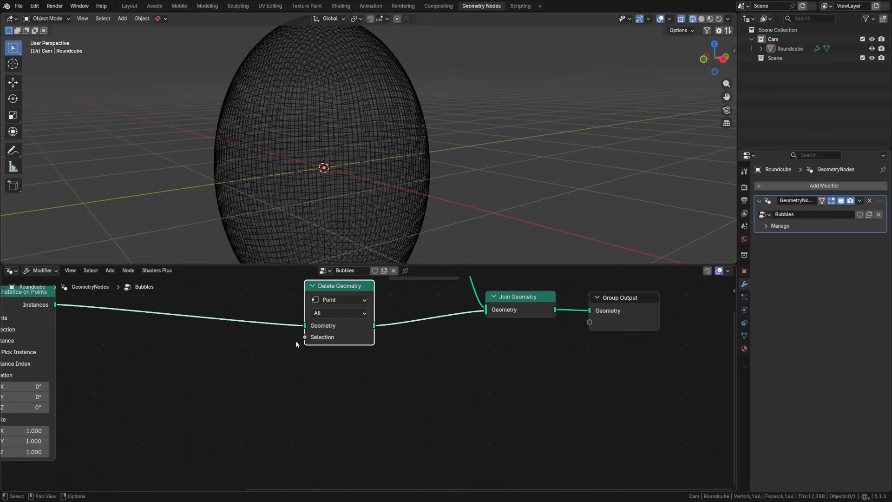
pyautogui.moveTo(208, 364); pyautogui.dragTo(550, 368, button='middle')
pyautogui.scroll(-2, 442, 384)
pyautogui.moveTo(144, 312); pyautogui.dragTo(387, 437)
pyautogui.press('g')
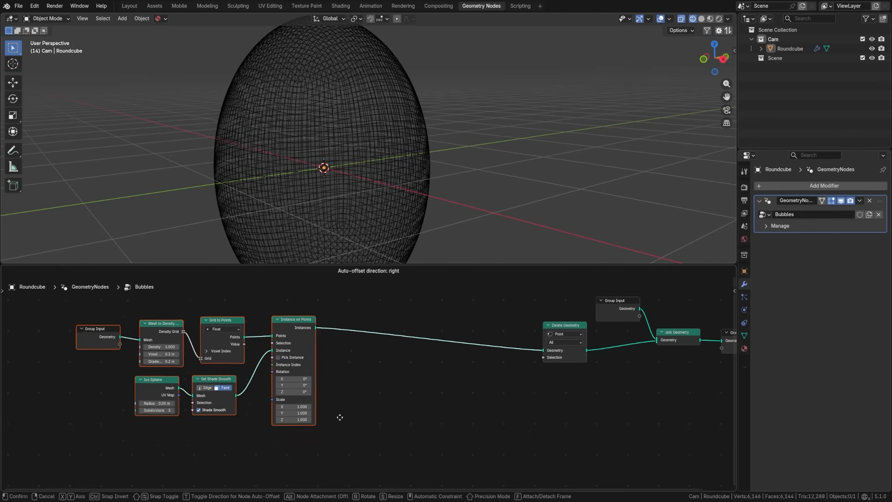
pyautogui.click(315, 436)
pyautogui.moveTo(423, 428); pyautogui.dragTo(339, 410, button='middle')
pyautogui.click(339, 410)
pyautogui.scroll(1, 479, 391)
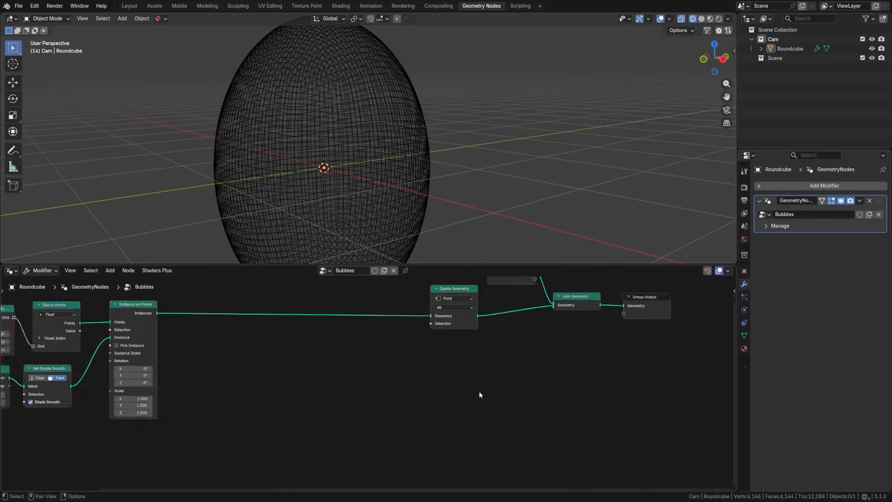
# Duplicate the Group Input node and place the copy below Instance on Points.
pyautogui.scroll(-2, 506, 372)
pyautogui.hotkey('shift', 'd')
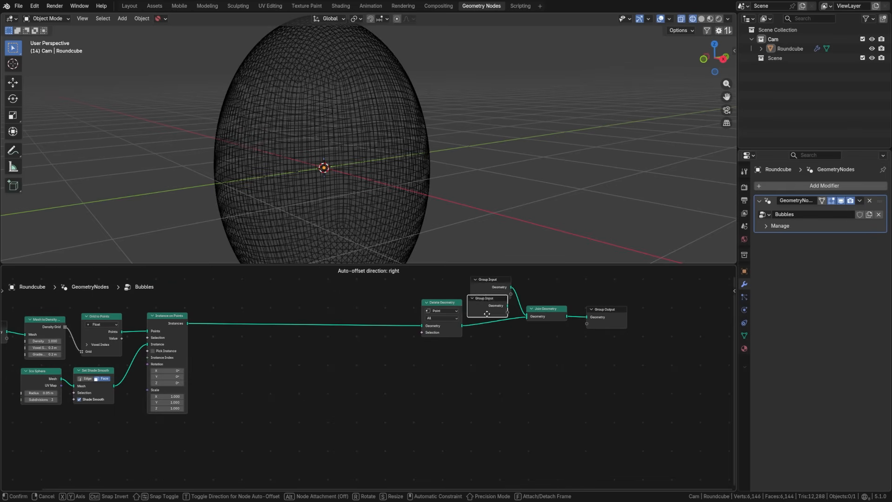
pyautogui.click(176, 437)
pyautogui.scroll(2, 161, 430)
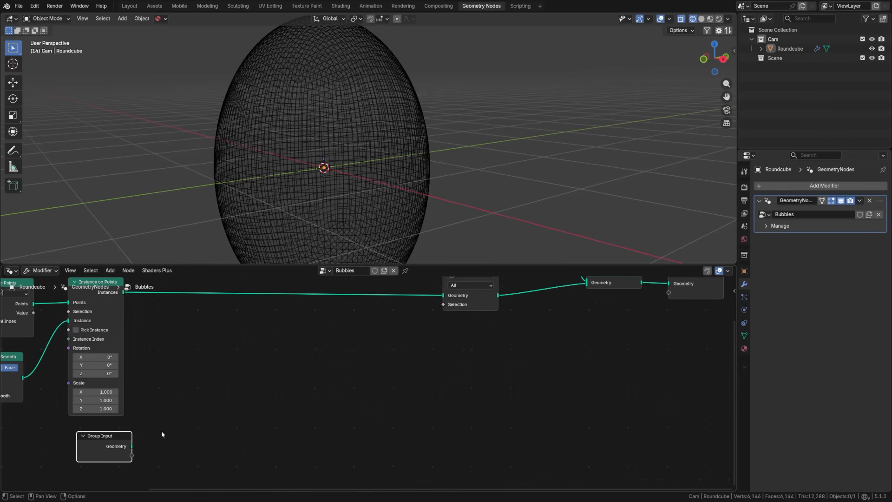
# Add a Raycast node in the free space beside the duplicated Group Input.
pyautogui.hotkey('shift', 'a')
pyautogui.click(302, 263)
pyautogui.write('ray')
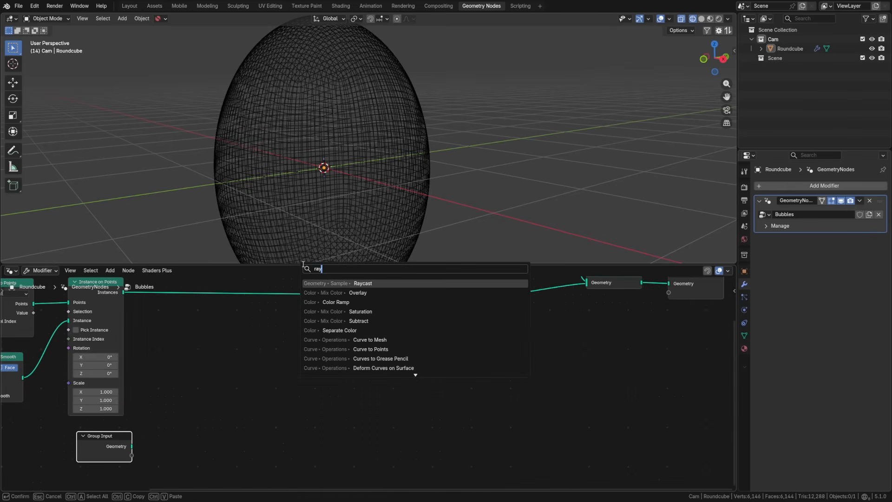
pyautogui.press('Return')
pyautogui.click(264, 344)
pyautogui.moveTo(351, 411); pyautogui.dragTo(340, 356, button='middle')
pyautogui.moveTo(288, 321); pyautogui.dragTo(283, 328)
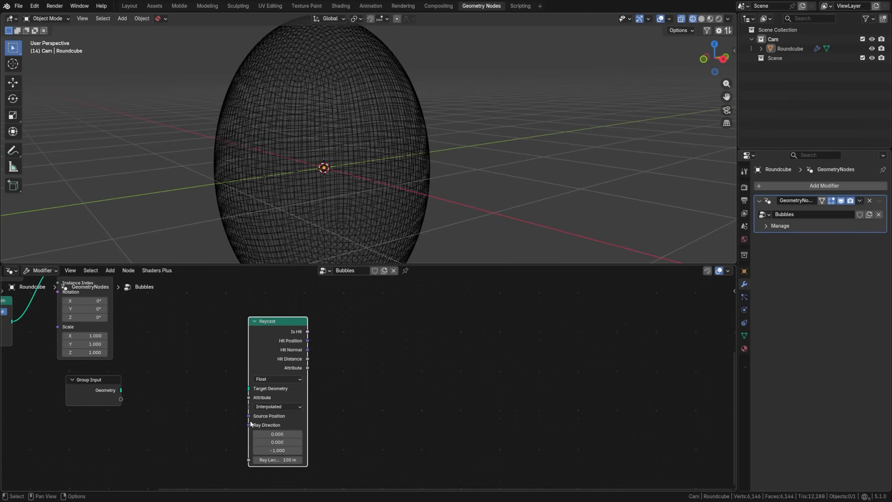
# Add a Position node connected to the Raycast node's Ray Direction.
pyautogui.moveTo(249, 424); pyautogui.dragTo(229, 425)
pyautogui.moveTo(183, 447); pyautogui.dragTo(183, 448)
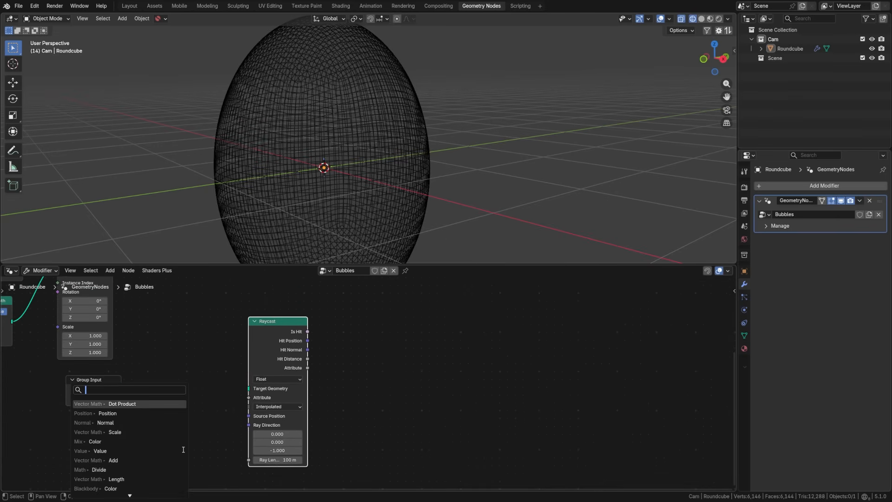
pyautogui.write('pos')
pyautogui.press('Return')
pyautogui.moveTo(289, 412); pyautogui.dragTo(265, 412, button='middle')
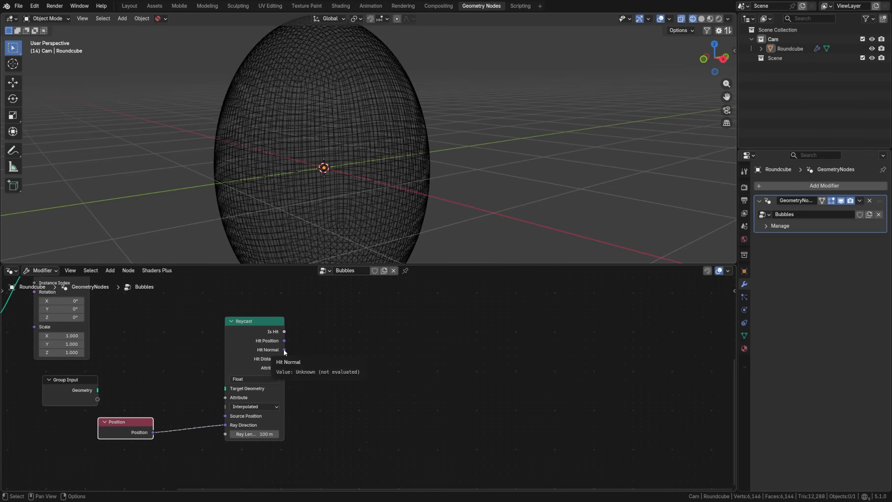
# Add a Dot Product node fed by the Raycast Hit Normal and, through reroutes, by the Position vector.
pyautogui.moveTo(284, 349); pyautogui.dragTo(329, 364)
pyautogui.write('dot pr')
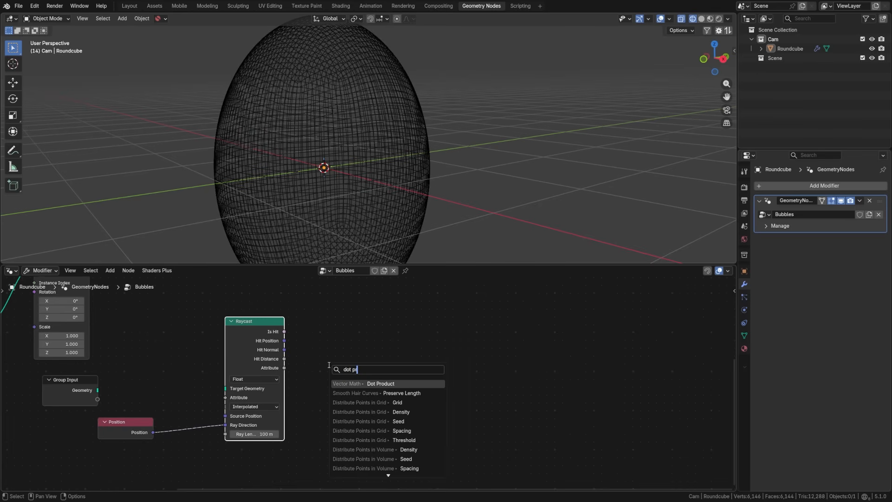
pyautogui.press('Return')
pyautogui.keyDown('shift'); pyautogui.moveTo(180, 408); pyautogui.dragTo(178, 443, button='right'); pyautogui.keyUp('shift')
pyautogui.moveTo(179, 429); pyautogui.dragTo(328, 401)
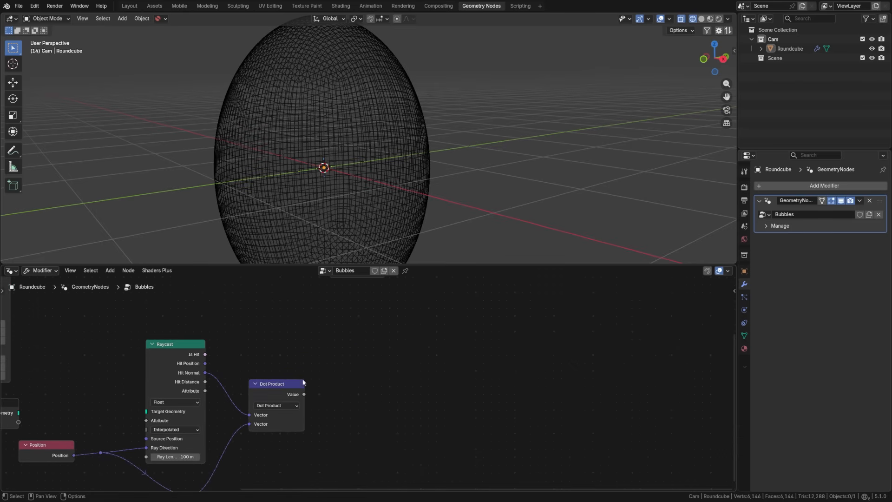
# Pass the Dot Product value through a Not node into Delete Geometry's Selection, and tidy the neighbouring nodes.
pyautogui.moveTo(293, 399); pyautogui.dragTo(349, 348)
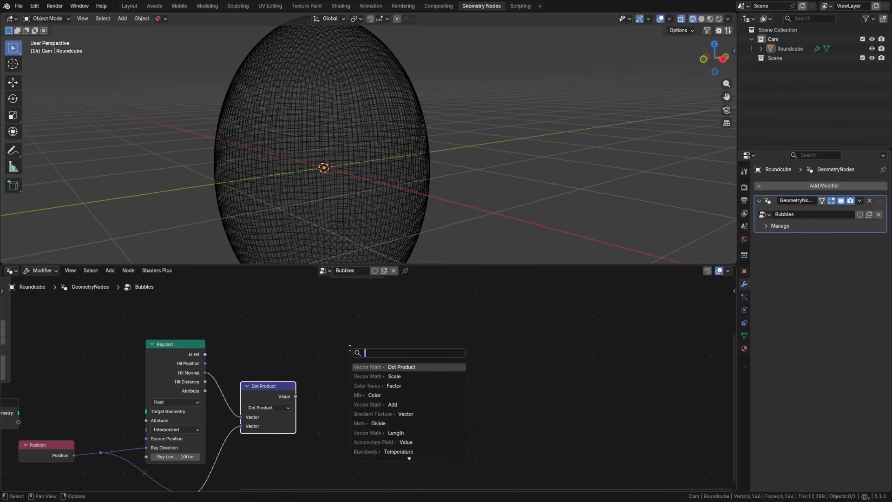
pyautogui.write('not')
pyautogui.press('Return')
pyautogui.click(334, 372)
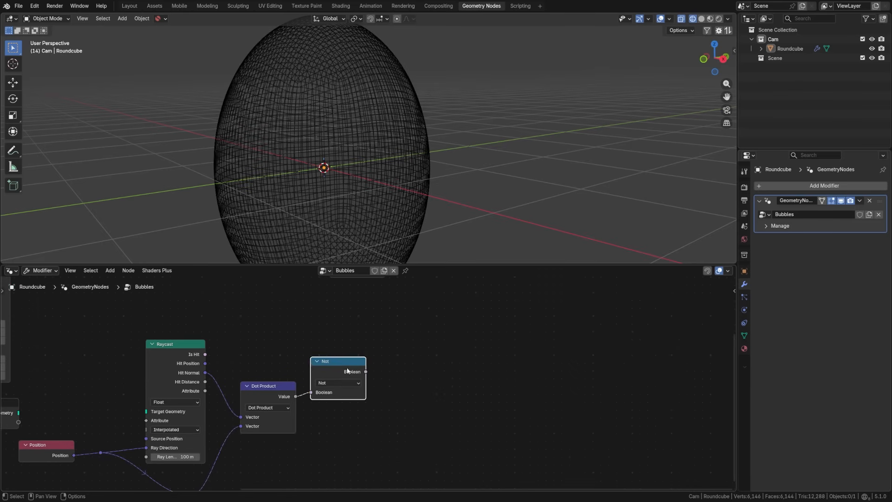
pyautogui.scroll(-2, 393, 370)
pyautogui.moveTo(380, 396); pyautogui.dragTo(359, 332)
pyautogui.scroll(2, 290, 389)
pyautogui.moveTo(290, 388); pyautogui.dragTo(353, 326, button='middle')
pyautogui.moveTo(190, 400); pyautogui.dragTo(159, 402)
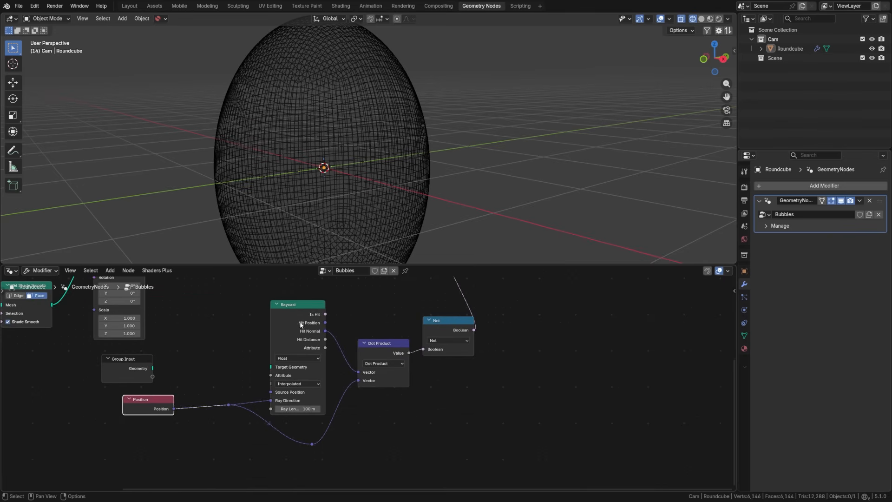
# Connect the duplicated Group Input's Geometry to the Raycast node's Target Geometry and move the input closer.
pyautogui.click(301, 324)
pyautogui.scroll(2, 203, 347)
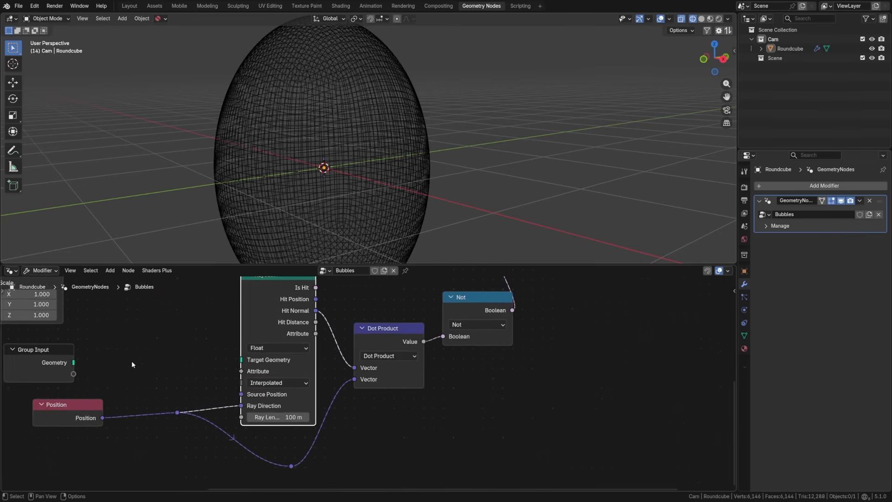
pyautogui.moveTo(132, 365); pyautogui.dragTo(179, 379, button='middle')
pyautogui.moveTo(161, 377); pyautogui.dragTo(327, 374)
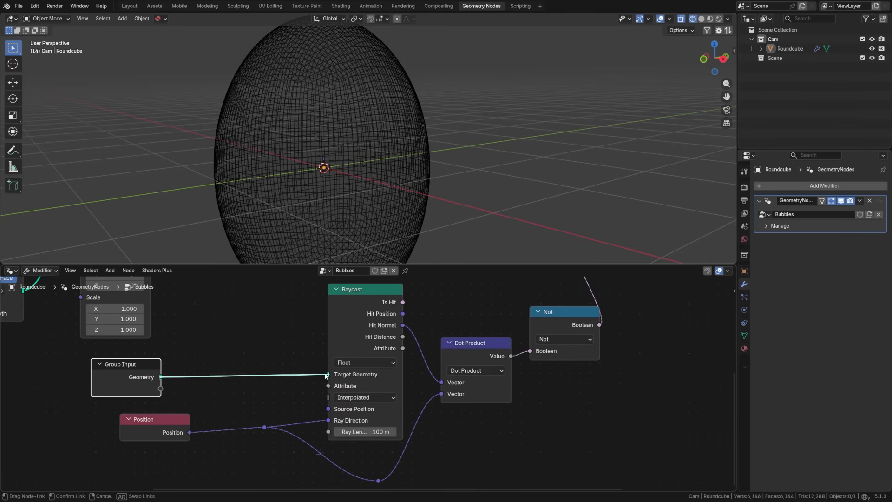
pyautogui.moveTo(131, 375); pyautogui.dragTo(163, 371)
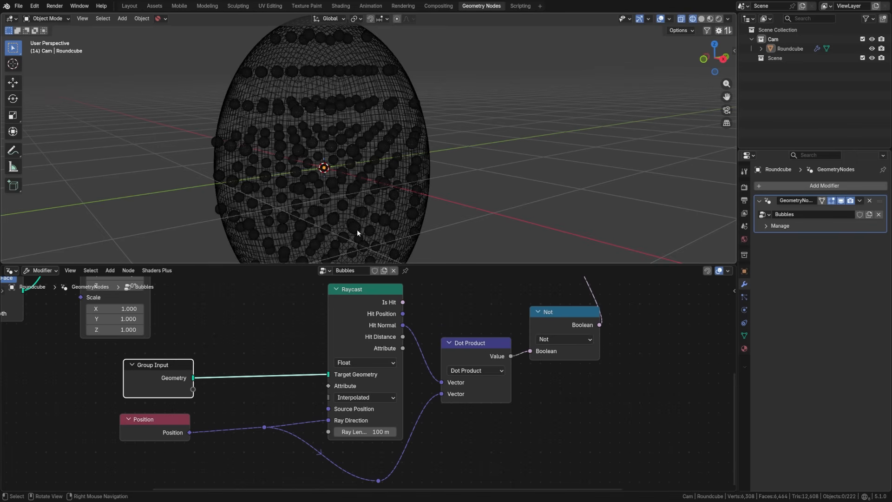
# Return the viewport to solid shading and set the Delete Geometry node's domain to Instance.
pyautogui.hotkey('shift', 'z')
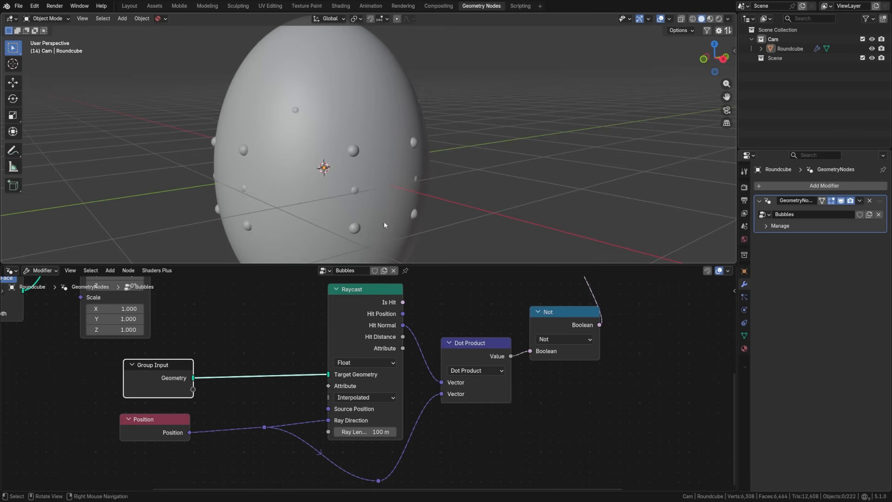
pyautogui.moveTo(384, 221)
pyautogui.mouseDown(button='middle')
pyautogui.moveTo(309, 203)
pyautogui.moveTo(344, 191)
pyautogui.moveTo(297, 205)
pyautogui.mouseUp(button='middle')
pyautogui.moveTo(298, 204); pyautogui.dragTo(279, 212, button='middle')
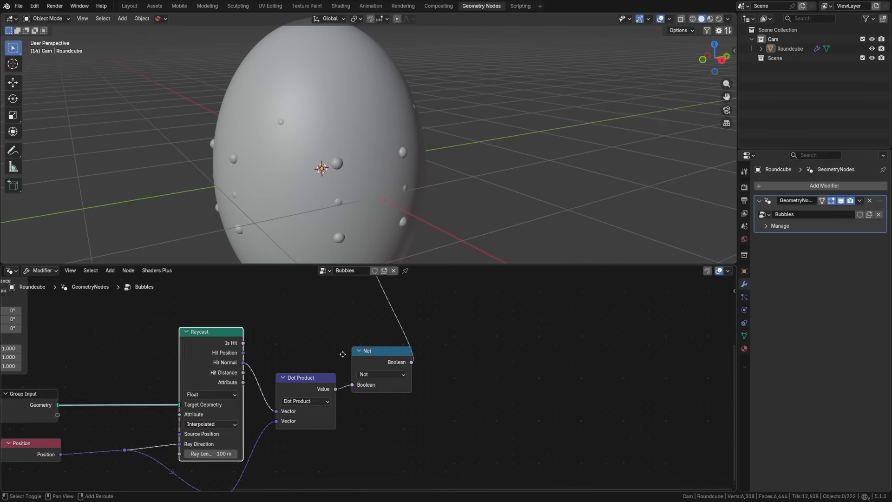
pyautogui.keyDown('shift'); pyautogui.moveTo(342, 355); pyautogui.dragTo(311, 415, button='middle'); pyautogui.keyUp('shift')
pyautogui.keyDown('shift'); pyautogui.moveTo(363, 315); pyautogui.dragTo(347, 370, button='middle'); pyautogui.keyUp('shift')
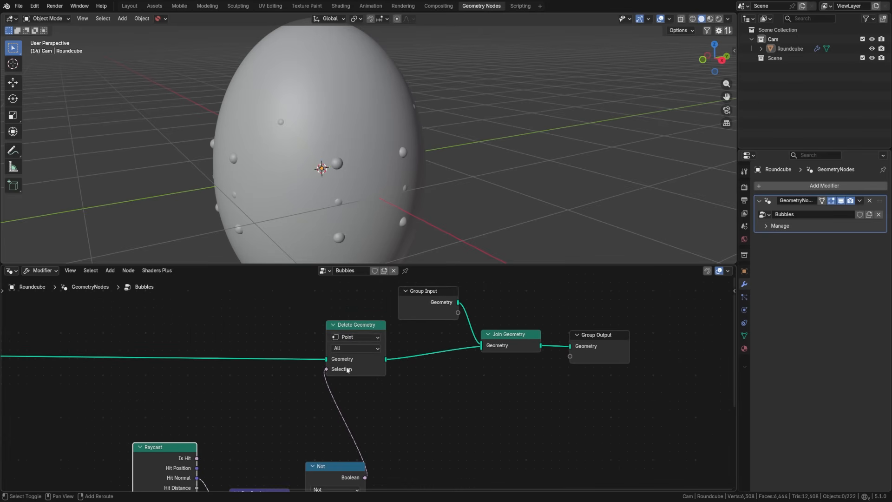
pyautogui.click(356, 337)
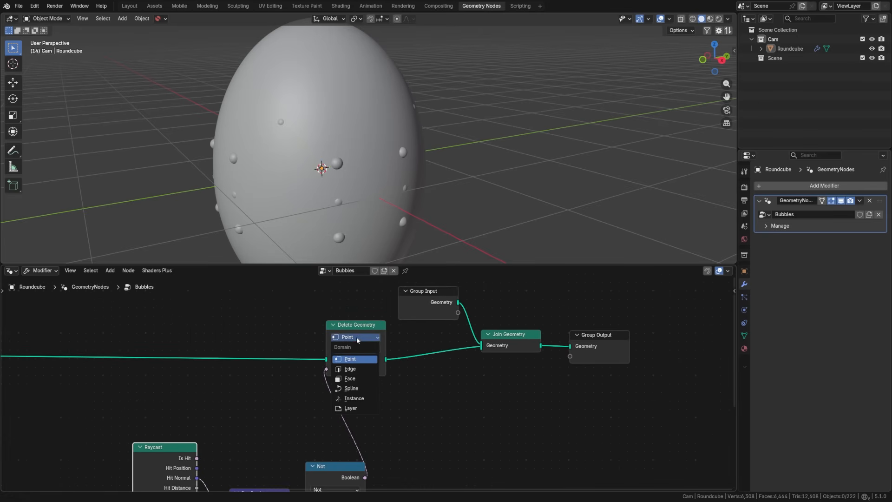
pyautogui.click(366, 399)
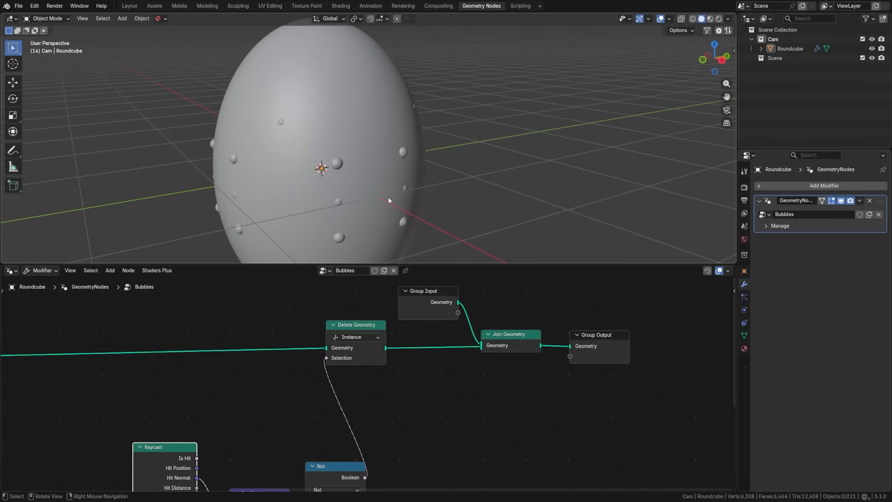
# Trace the egg's edge beside the protruding spheres with the Annotate tool, and undo the strokes.
pyautogui.moveTo(270, 386); pyautogui.dragTo(426, 256, button='middle')
pyautogui.moveTo(241, 392); pyautogui.dragTo(224, 383, button='middle')
pyautogui.scroll(3, 235, 381)
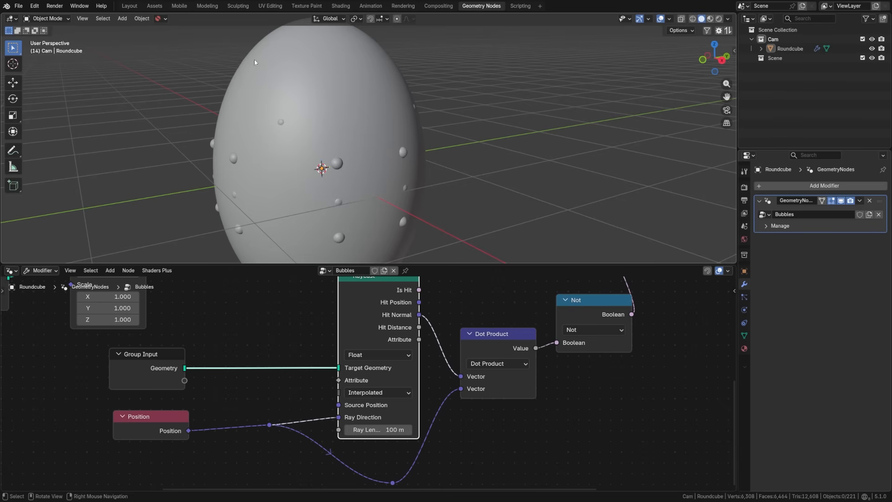
pyautogui.hotkey('shift', 'space')
pyautogui.press('d')
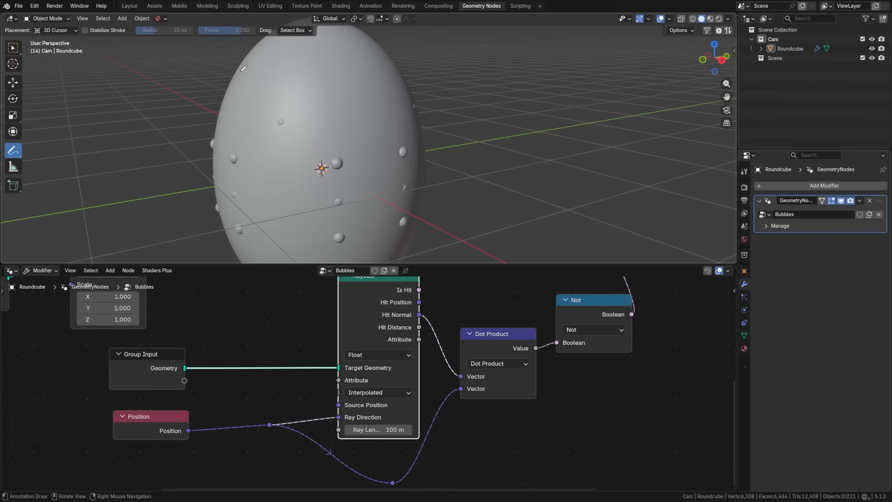
pyautogui.moveTo(241, 71)
pyautogui.mouseDown()
pyautogui.moveTo(215, 113)
pyautogui.moveTo(212, 144)
pyautogui.mouseUp()
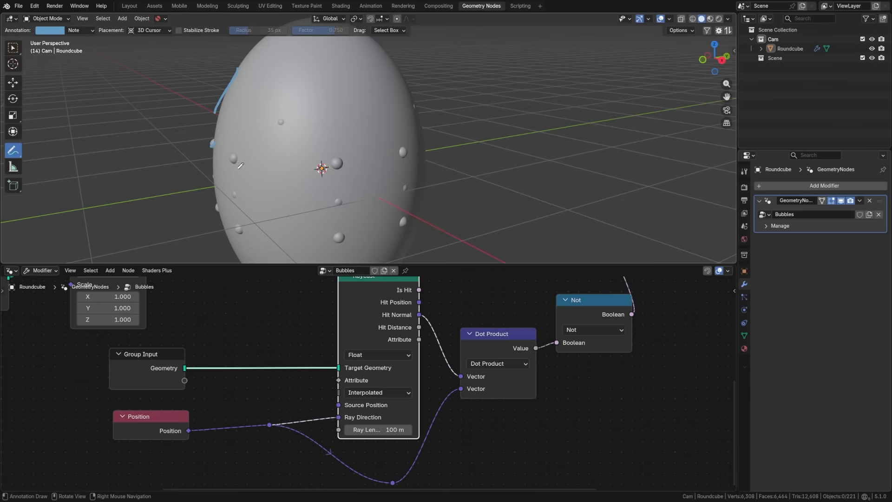
pyautogui.hotkey('ctrl', 'z')
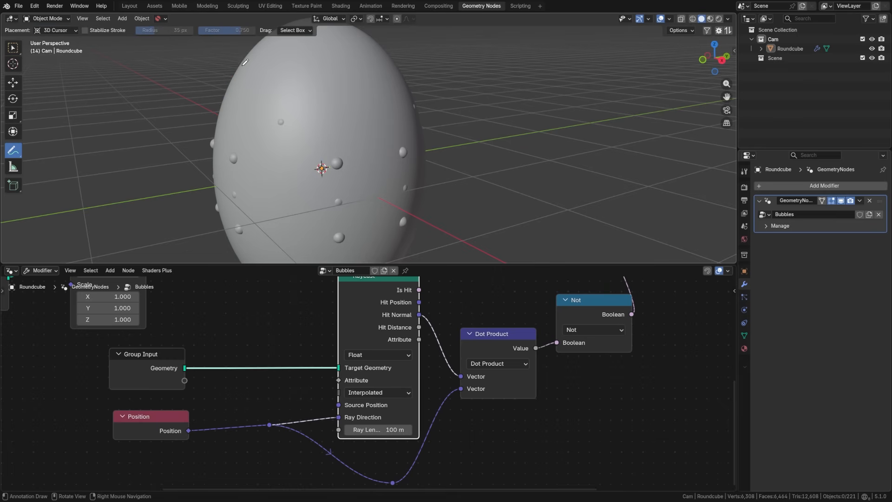
pyautogui.moveTo(242, 67); pyautogui.dragTo(240, 74)
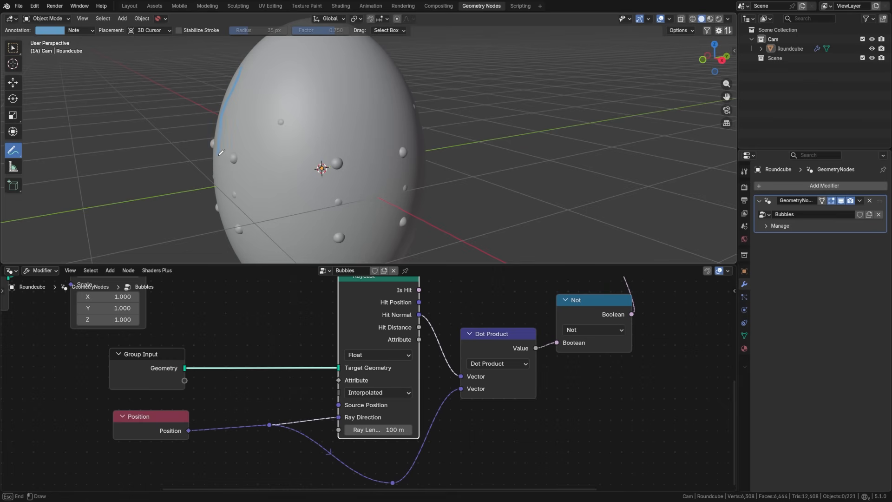
pyautogui.moveTo(222, 152); pyautogui.dragTo(222, 152)
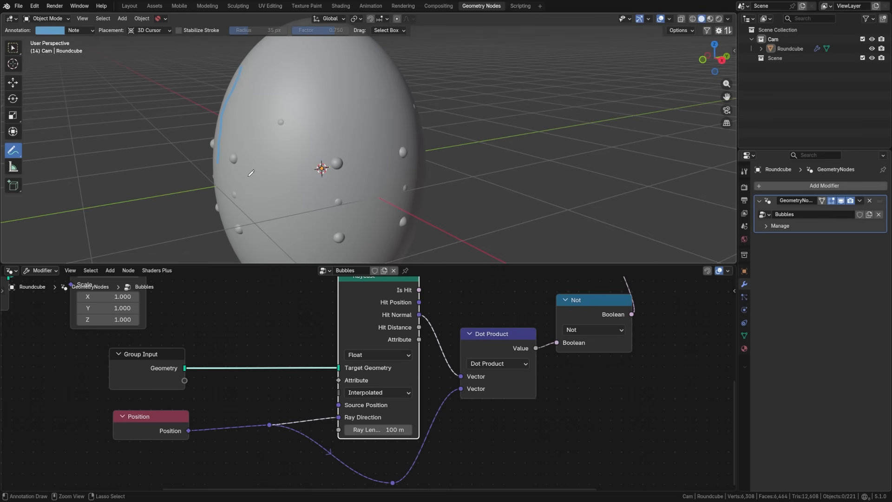
pyautogui.hotkey('ctrl', 'z')
# Insert a Scale Elements node between the duplicated Group Input and the Raycast node's Target Geometry.
pyautogui.hotkey('shift', 'a')
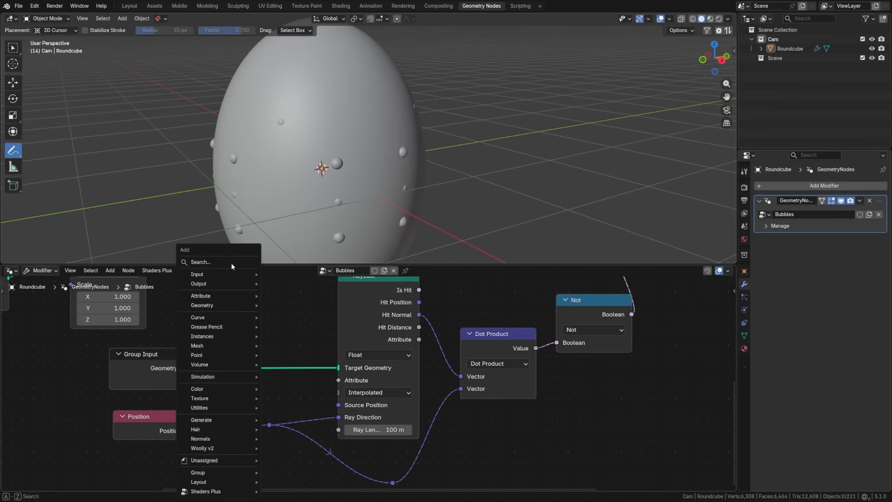
pyautogui.write('scale')
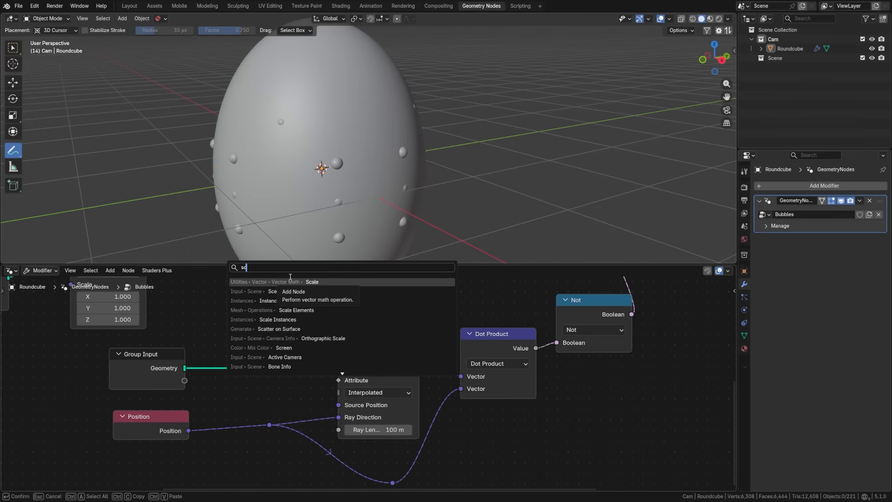
pyautogui.click(296, 300)
pyautogui.click(260, 321)
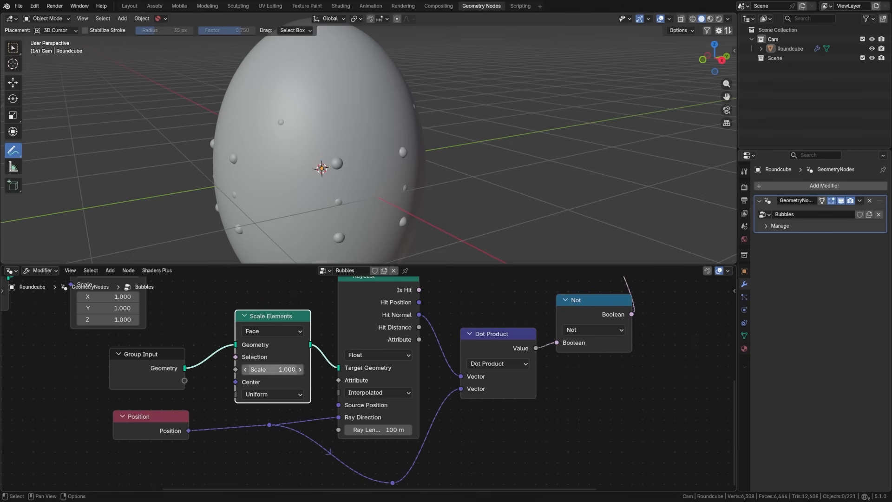
# Switch the viewport to wireframe shading and set the Scale Elements node's Scale to 0.92.
pyautogui.moveTo(274, 370)
pyautogui.mouseDown()
pyautogui.moveTo(257, 370)
pyautogui.moveTo(302, 370)
pyautogui.moveTo(286, 368)
pyautogui.mouseUp()
pyautogui.press('z')
pyautogui.click(306, 205)
pyautogui.click(286, 369)
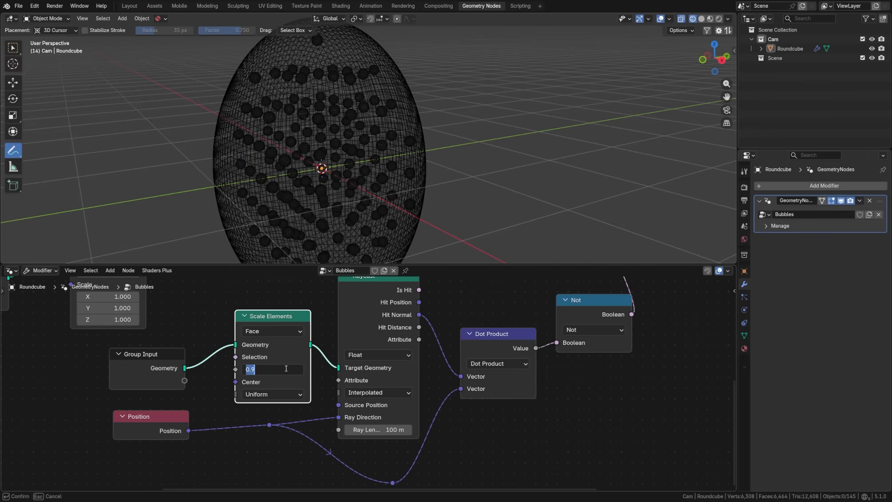
pyautogui.press('Return')
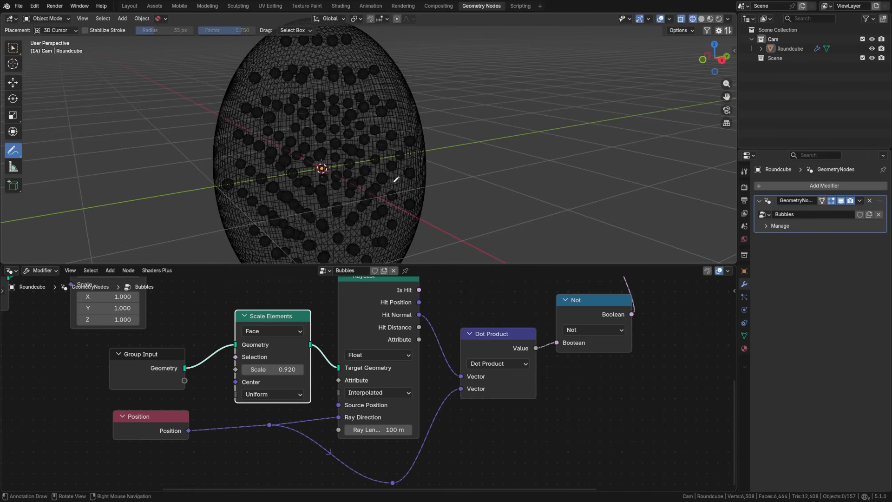
pyautogui.scroll(-2, 286, 206)
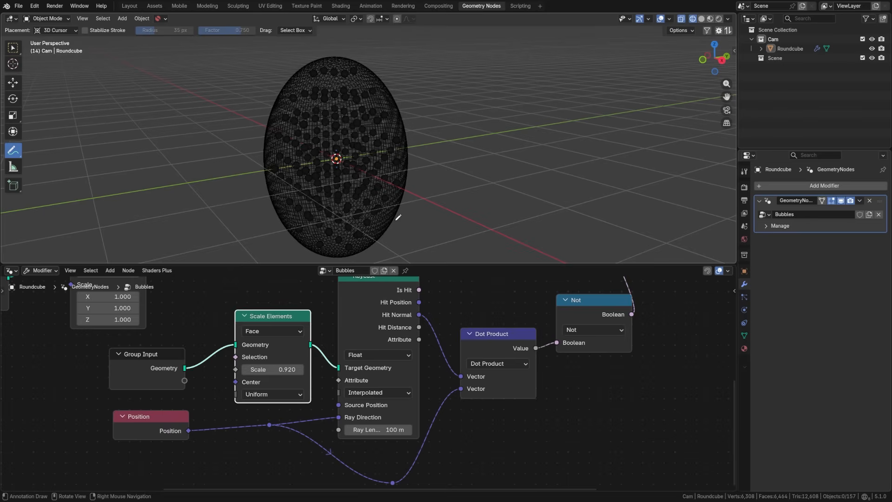
# Draw arrows from the egg's interior toward its surface with the Annotate tool, and clear the strokes.
pyautogui.scroll(-2, 409, 382)
pyautogui.moveTo(414, 383); pyautogui.dragTo(284, 404, button='middle')
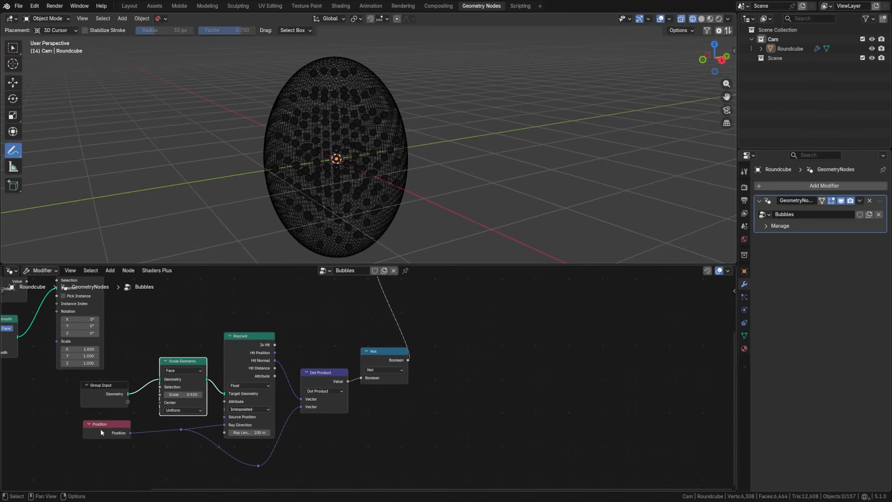
pyautogui.moveTo(100, 432); pyautogui.dragTo(103, 439)
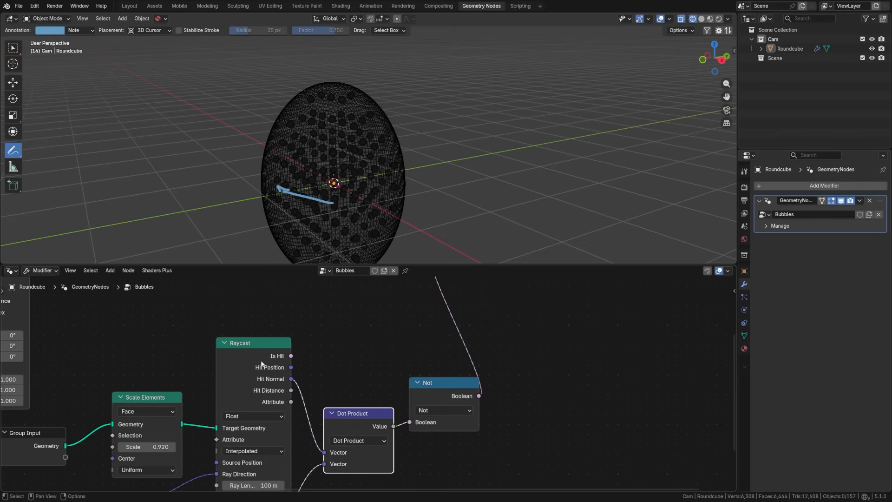
pyautogui.moveTo(262, 364); pyautogui.dragTo(259, 341, button='middle')
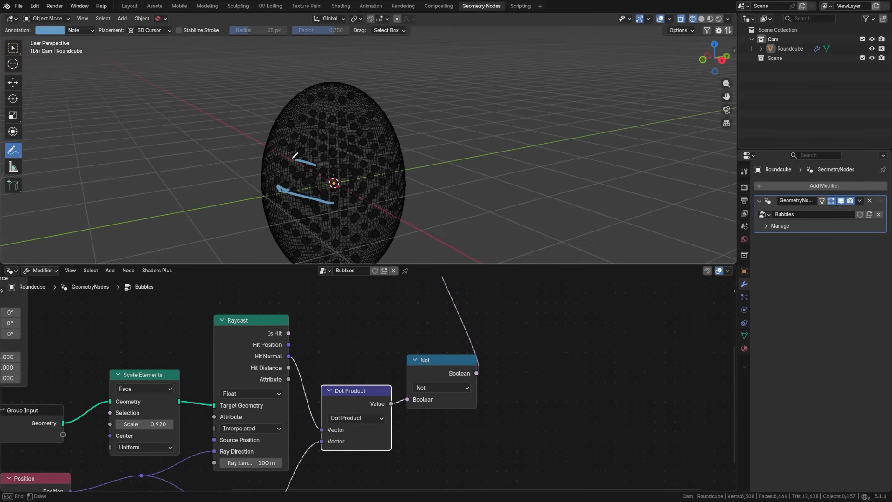
pyautogui.moveTo(316, 165); pyautogui.dragTo(268, 145)
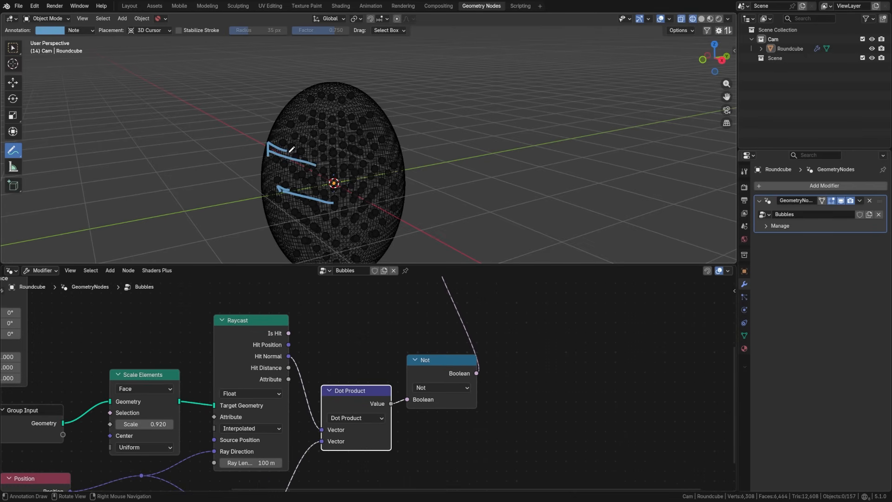
pyautogui.moveTo(341, 395); pyautogui.dragTo(343, 397)
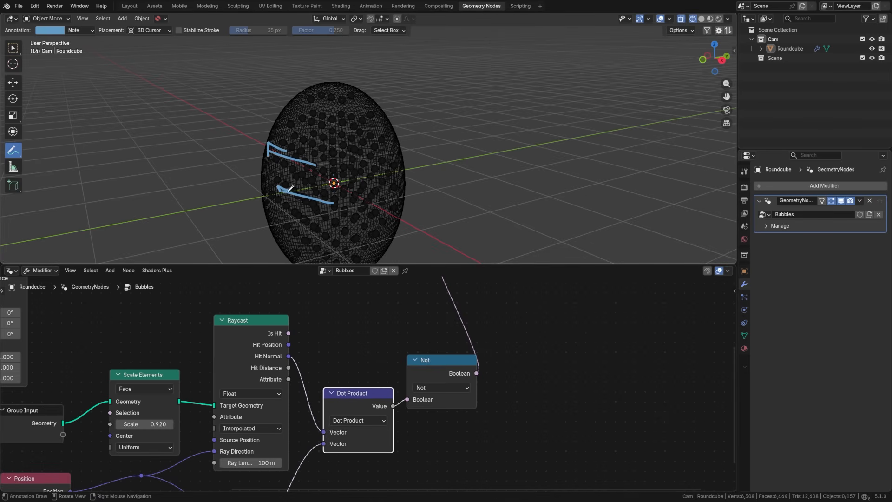
pyautogui.moveTo(424, 364); pyautogui.dragTo(427, 363)
pyautogui.keyDown('shift'); pyautogui.moveTo(316, 390); pyautogui.dragTo(356, 334, button='middle'); pyautogui.keyUp('shift')
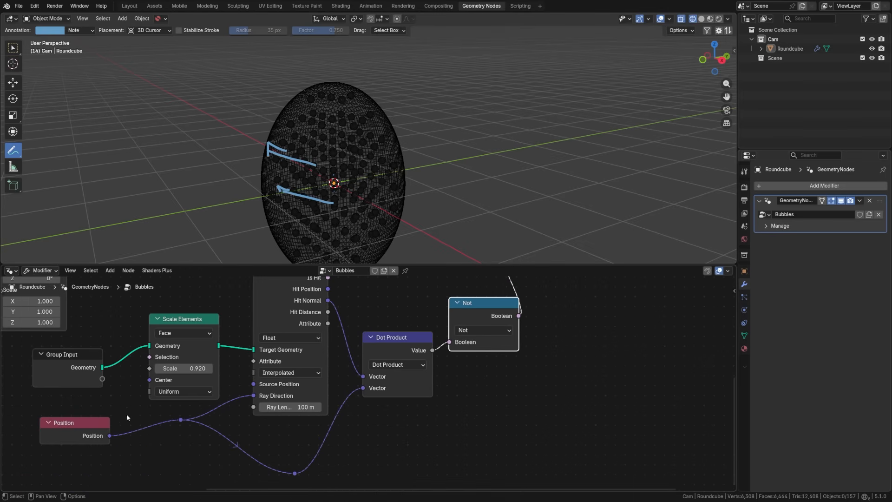
pyautogui.moveTo(305, 307); pyautogui.dragTo(306, 344, button='middle')
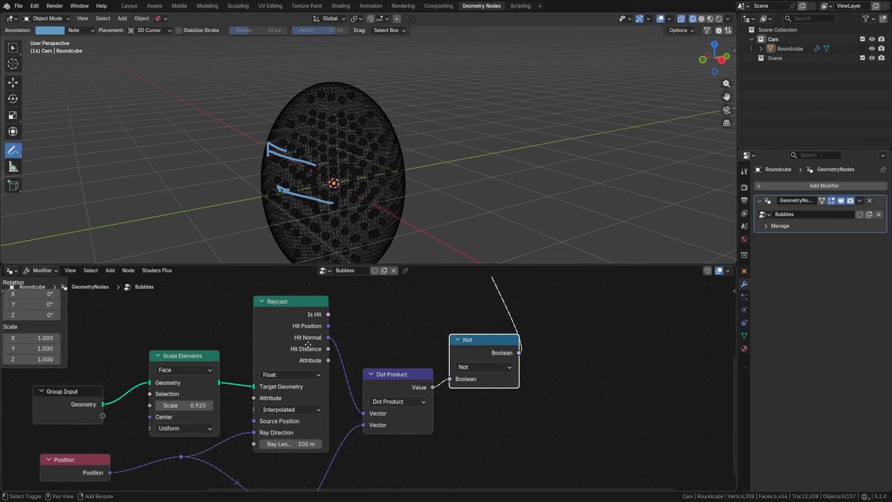
pyautogui.moveTo(303, 218); pyautogui.dragTo(298, 248)
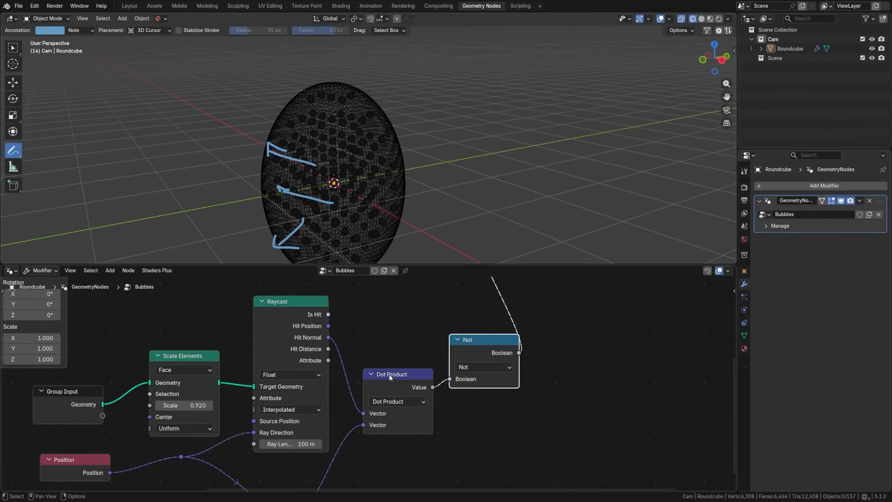
pyautogui.moveTo(392, 372); pyautogui.dragTo(391, 363)
pyautogui.moveTo(487, 341); pyautogui.dragTo(489, 342)
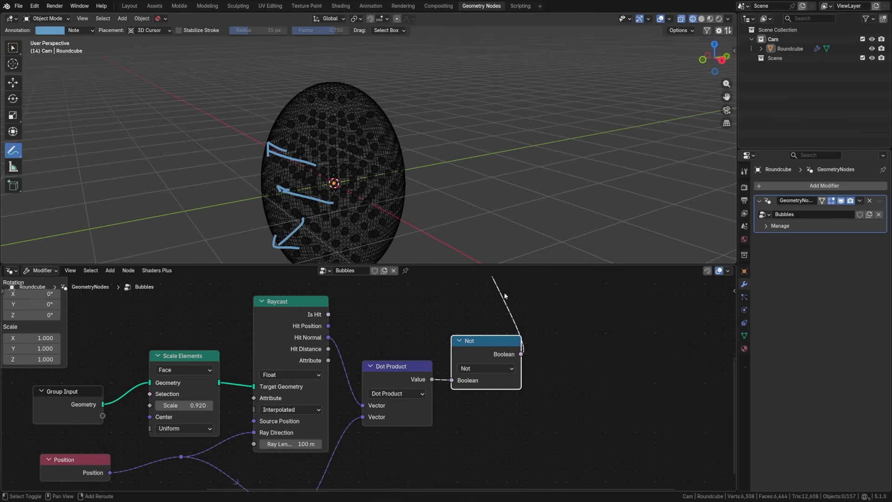
pyautogui.moveTo(507, 299); pyautogui.dragTo(456, 420, button='middle')
pyautogui.moveTo(483, 339); pyautogui.dragTo(489, 349, button='middle')
pyautogui.moveTo(489, 351); pyautogui.dragTo(487, 343)
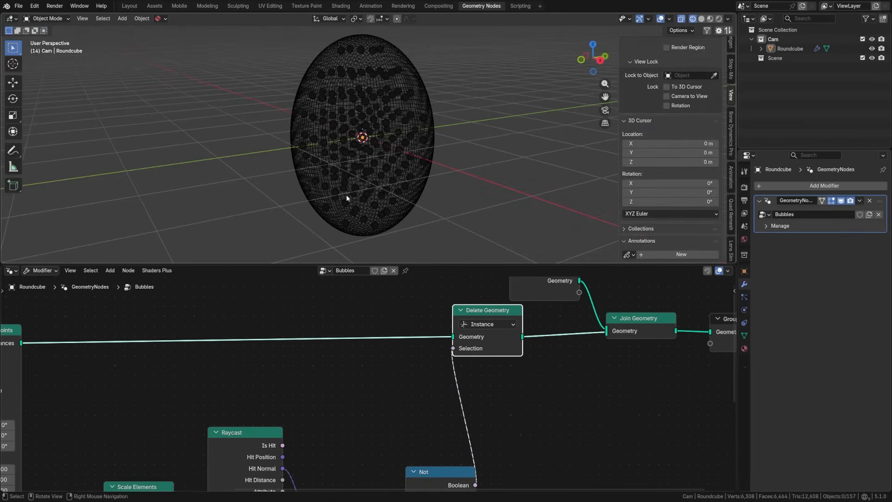
# Move the Raycast branch, Delete Geometry, Join Geometry and output nodes away from Instance on Points to open up space.
pyautogui.scroll(3, 357, 195)
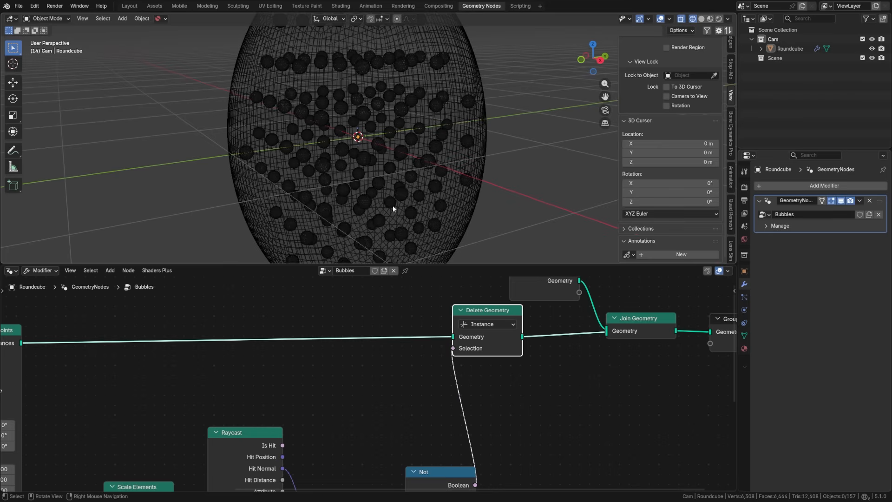
pyautogui.keyDown('shift'); pyautogui.moveTo(162, 348); pyautogui.dragTo(318, 300, button='middle'); pyautogui.keyUp('shift')
pyautogui.keyDown('shift'); pyautogui.moveTo(279, 331); pyautogui.dragTo(463, 324, button='middle'); pyautogui.keyUp('shift')
pyautogui.keyDown('shift'); pyautogui.moveTo(343, 372); pyautogui.dragTo(125, 316, button='middle'); pyautogui.keyUp('shift')
pyautogui.scroll(-5, 303, 385)
pyautogui.scroll(-2, 216, 378)
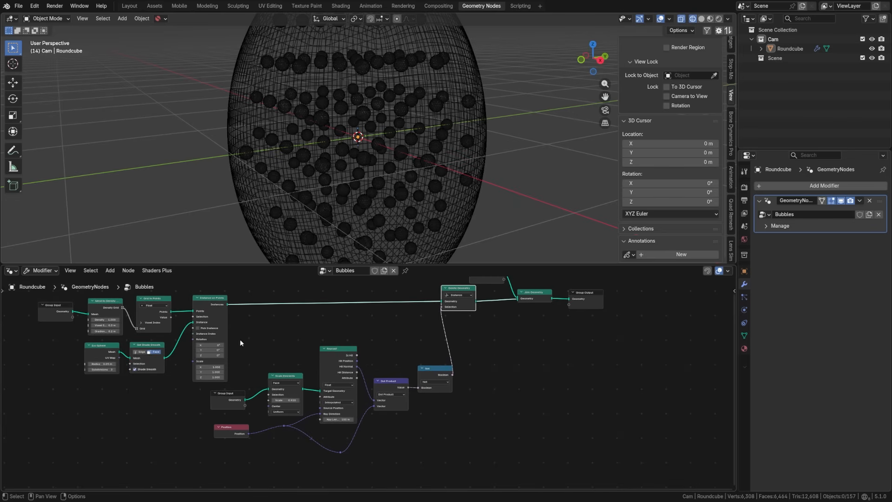
pyautogui.moveTo(240, 342); pyautogui.dragTo(453, 437)
pyautogui.moveTo(471, 342); pyautogui.dragTo(380, 405, button='middle')
pyautogui.moveTo(310, 314); pyautogui.dragTo(500, 376)
pyautogui.press('g')
pyautogui.click(582, 426)
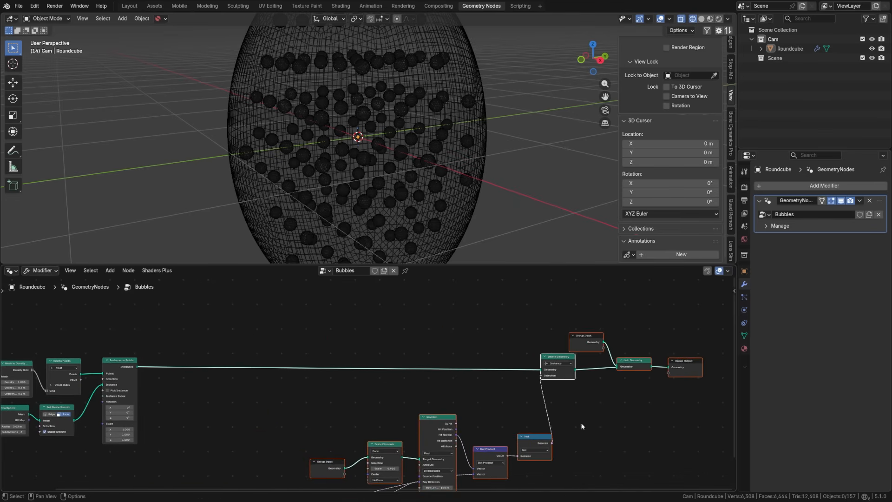
# Shift the Instance on Points node farther from the Set Shade Smooth and Grid to Points nodes.
pyautogui.moveTo(290, 426); pyautogui.dragTo(436, 392, button='middle')
pyautogui.scroll(3, 305, 358)
pyautogui.click(305, 359)
pyautogui.moveTo(199, 291); pyautogui.dragTo(247, 289)
pyautogui.moveTo(306, 332); pyautogui.dragTo(422, 305, button='middle')
# Add a Random Value node below Set Shade Smooth and connect its Value to Instance on Points' Scale.
pyautogui.hotkey('shift', 'a')
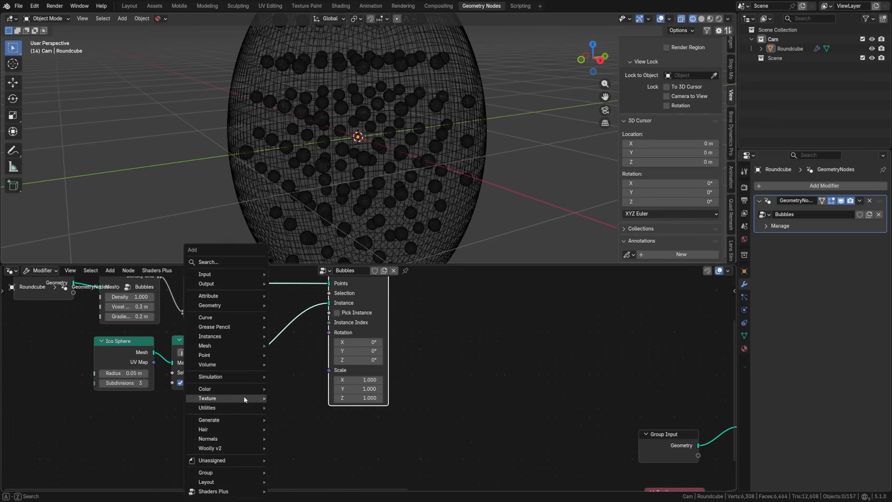
pyautogui.click(241, 262)
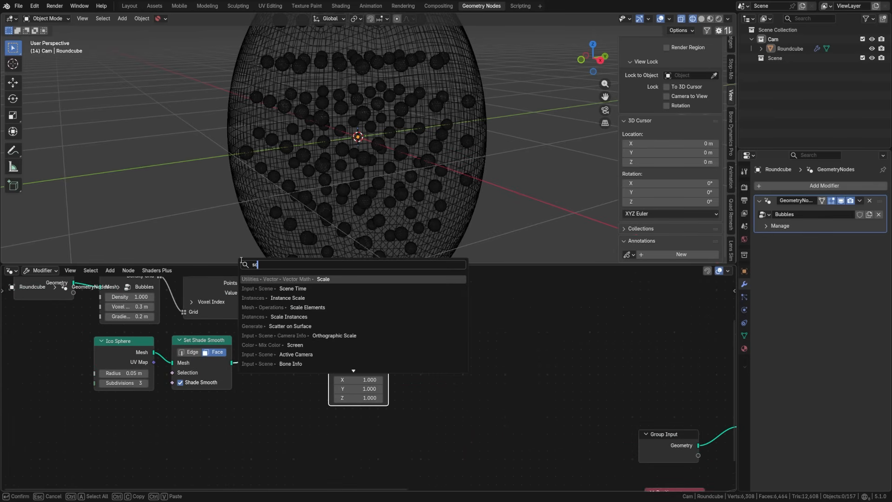
pyautogui.write('rand')
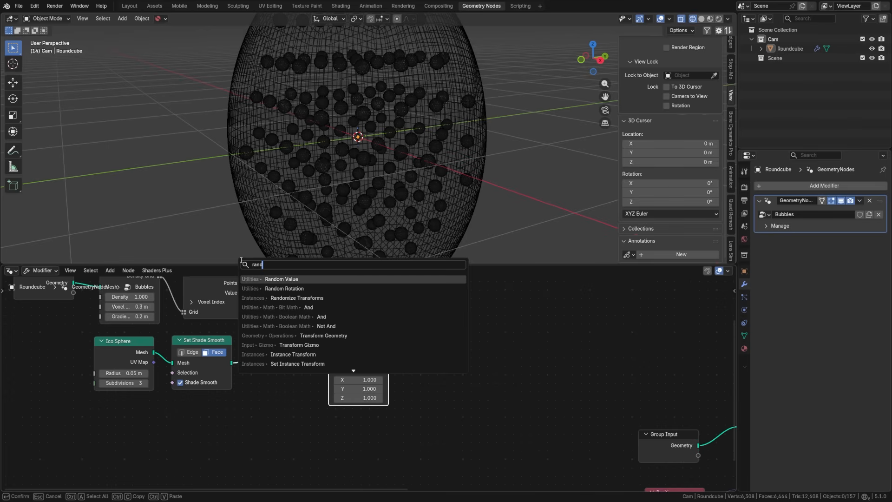
pyautogui.write(' va')
pyautogui.press('Return')
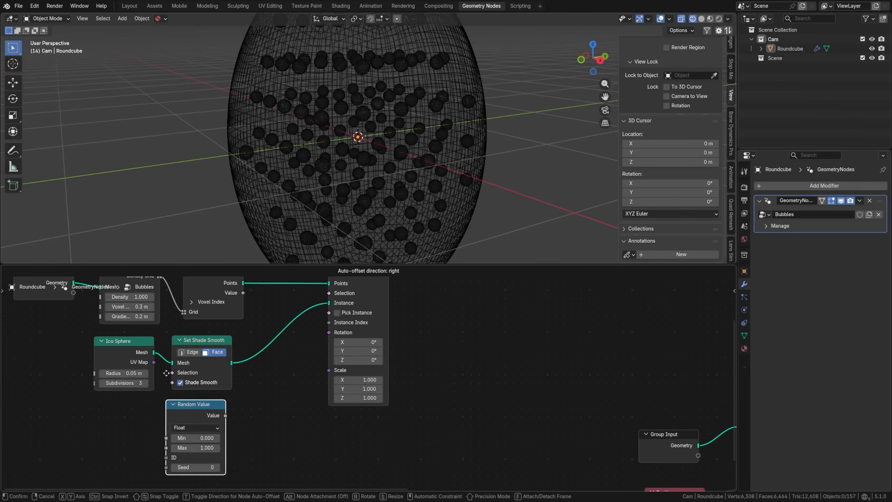
pyautogui.click(172, 376)
pyautogui.moveTo(231, 415); pyautogui.dragTo(329, 370)
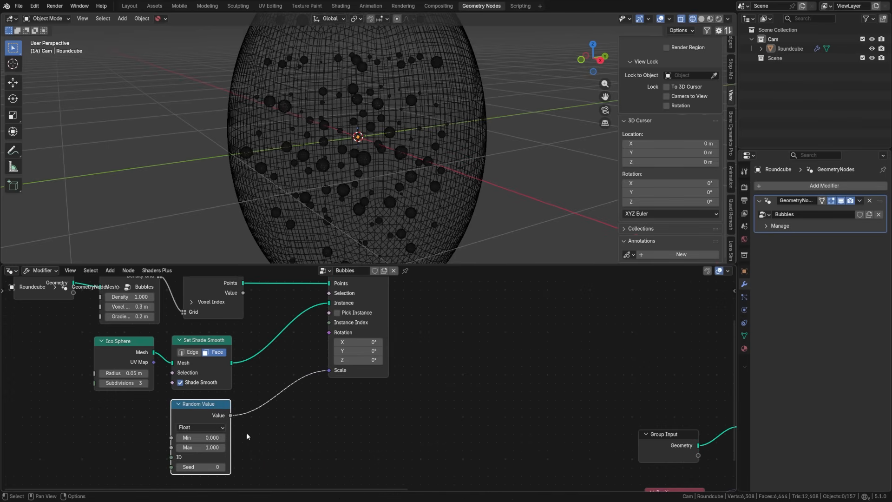
# Set the Min of the Random Value node driving the instance scale to 0.1.
pyautogui.click(213, 438)
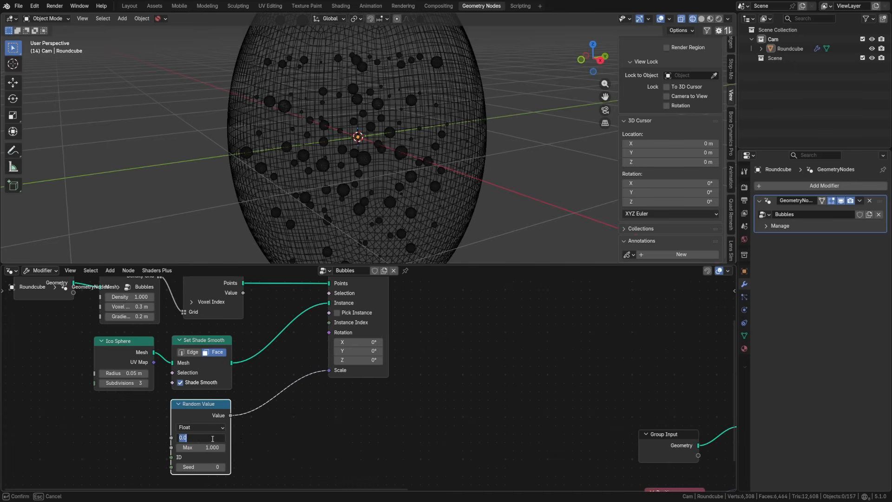
pyautogui.write('.1')
pyautogui.press('Return')
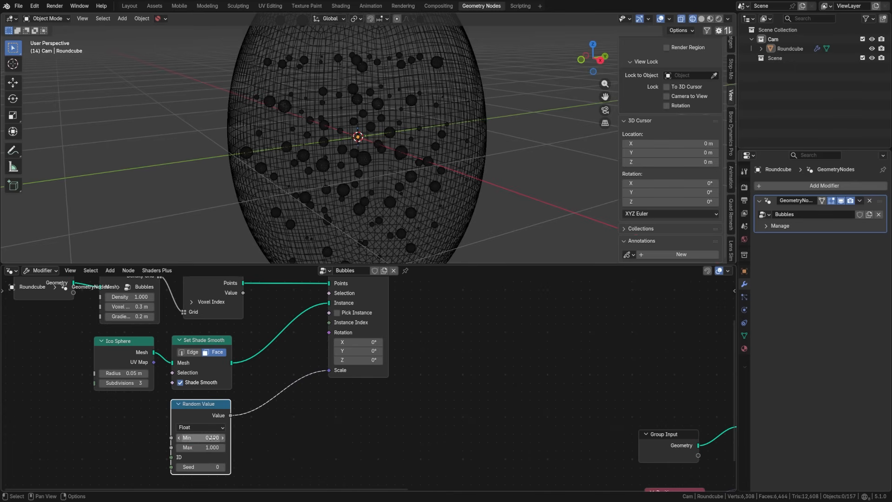
# Insert a Set Position node on the link between Instance on Points and Delete Geometry.
pyautogui.moveTo(386, 405); pyautogui.dragTo(156, 476, button='middle')
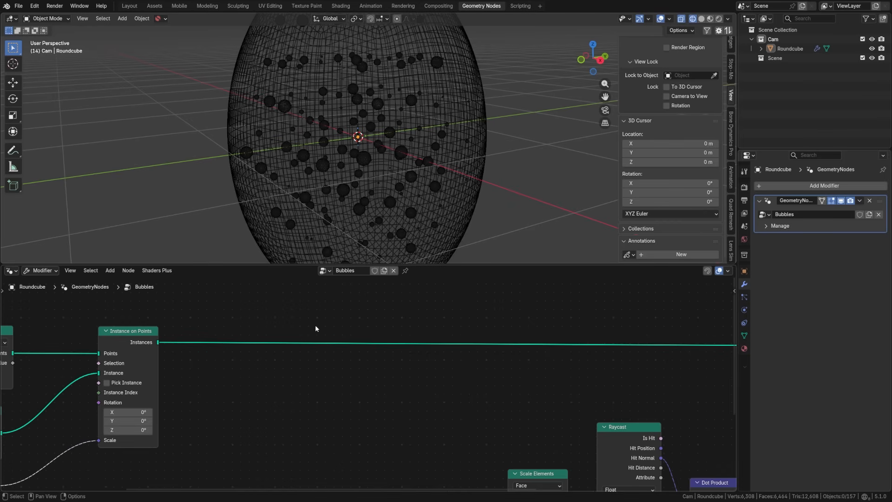
pyautogui.hotkey('shift', 'a')
pyautogui.write('set p')
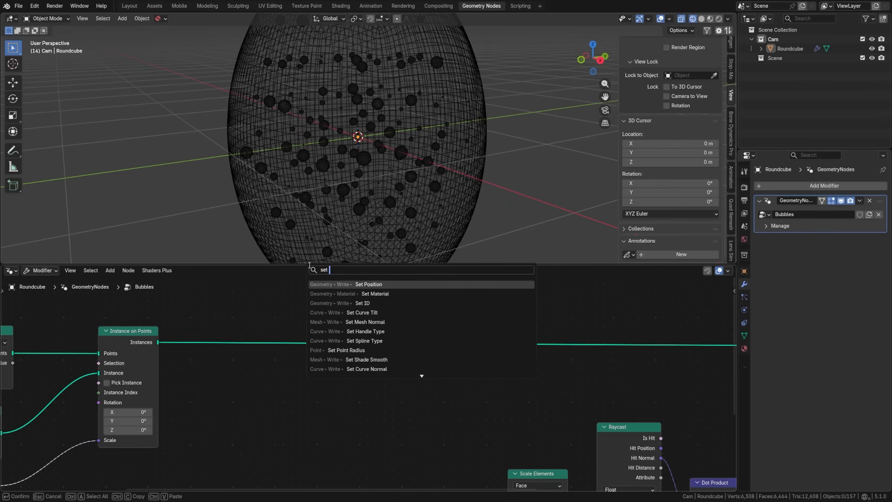
pyautogui.press('Return')
pyautogui.click(332, 291)
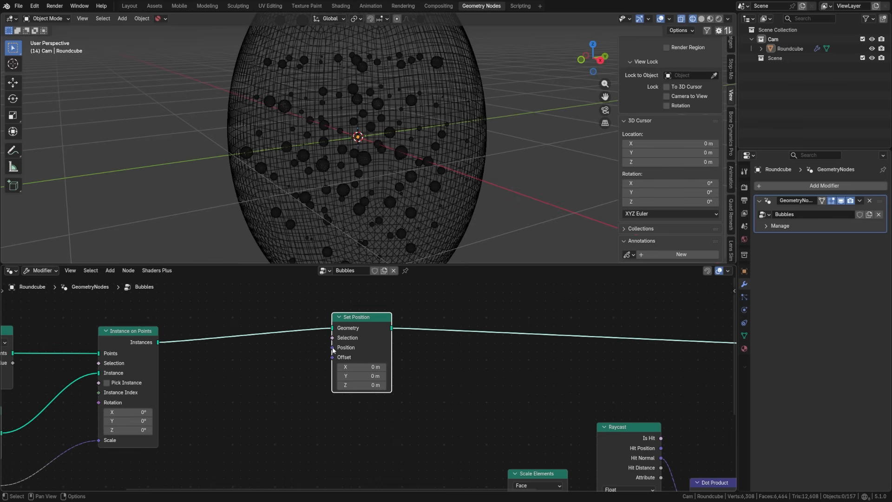
# Add a Random Value node feeding Set Position's Position input, with its data type kept on Vector.
pyautogui.moveTo(332, 347); pyautogui.dragTo(282, 404)
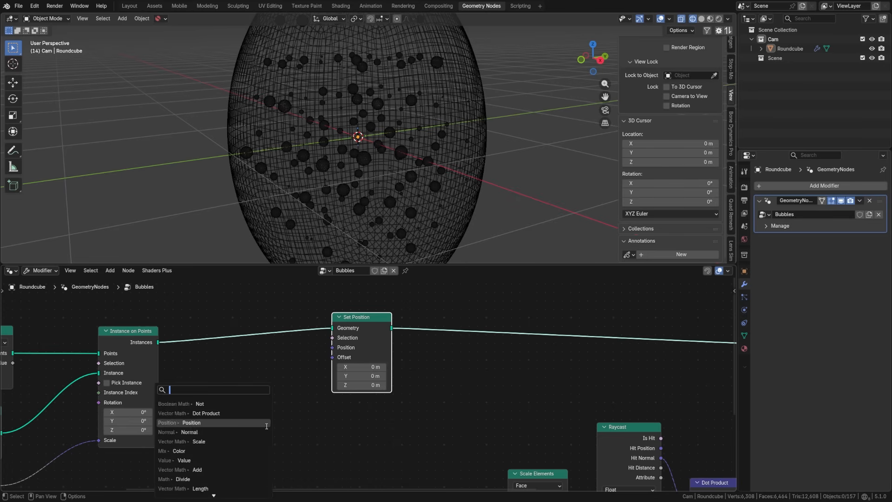
pyautogui.write('rand')
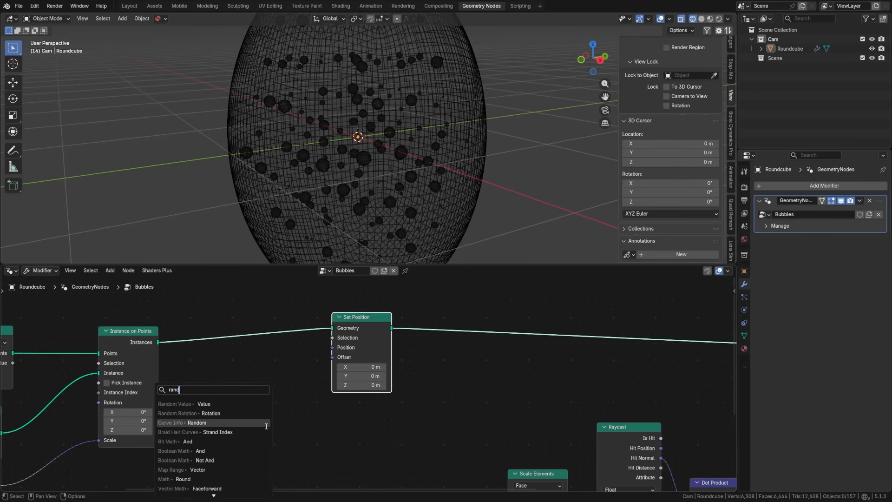
pyautogui.write('om')
pyautogui.click(246, 405)
pyautogui.click(248, 418)
pyautogui.moveTo(278, 431); pyautogui.dragTo(266, 360, button='middle')
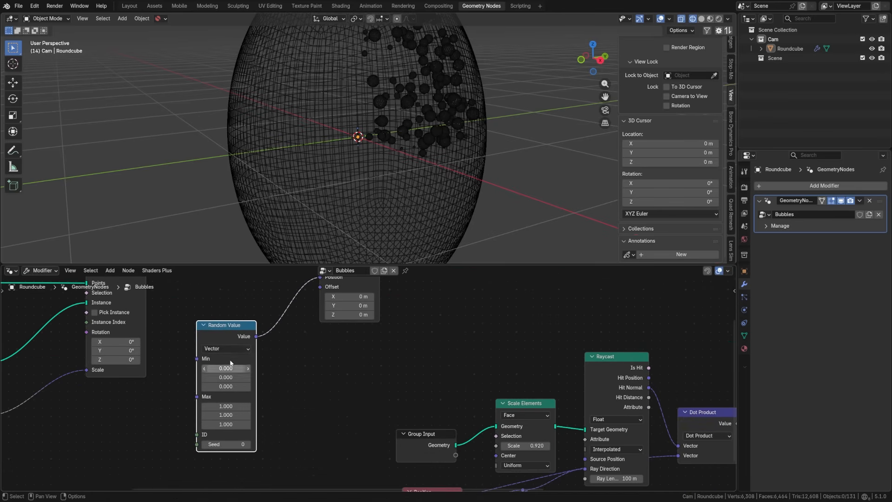
pyautogui.click(227, 348)
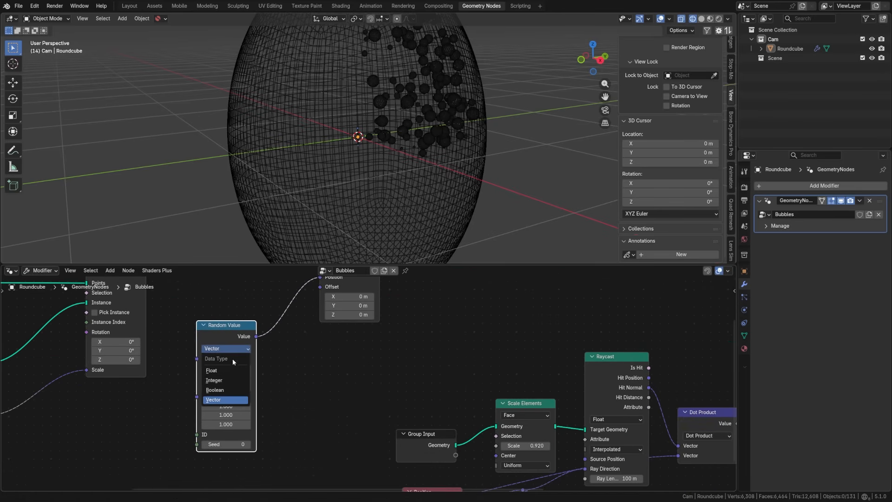
pyautogui.click(227, 400)
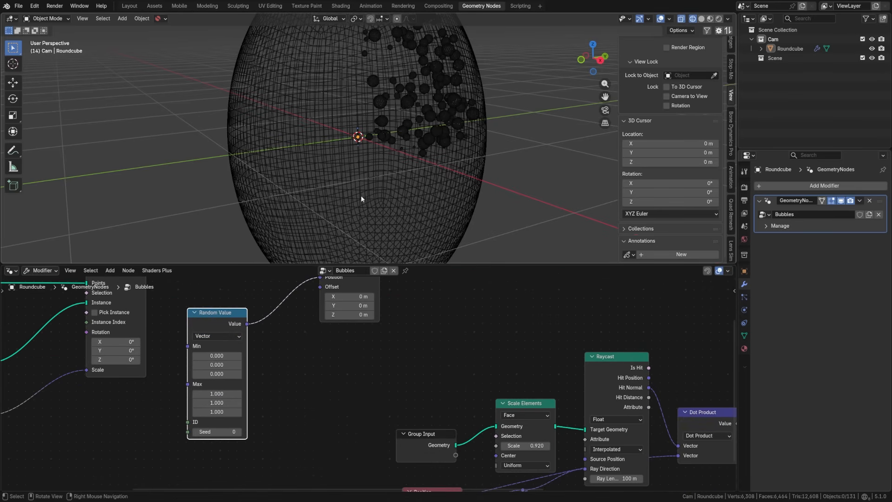
# Set all three Min components of the vector Random Value node to -1.
pyautogui.moveTo(361, 199); pyautogui.dragTo(408, 122, button='middle')
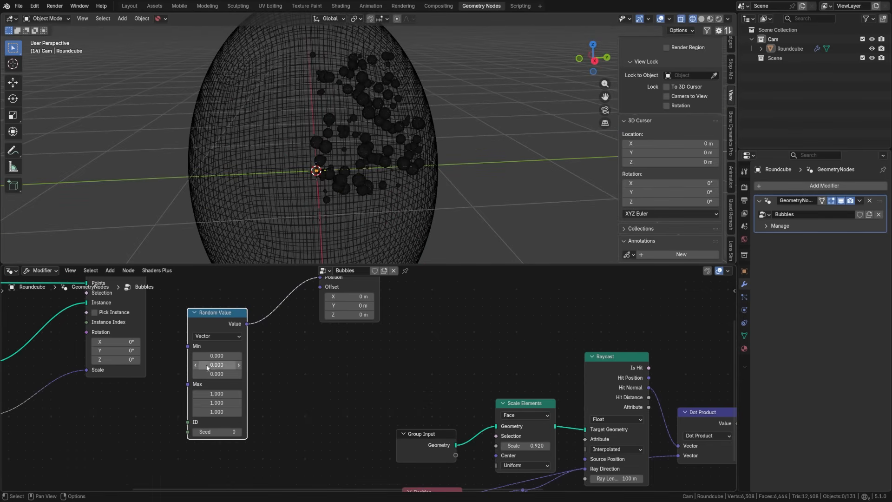
pyautogui.moveTo(227, 358); pyautogui.dragTo(222, 355)
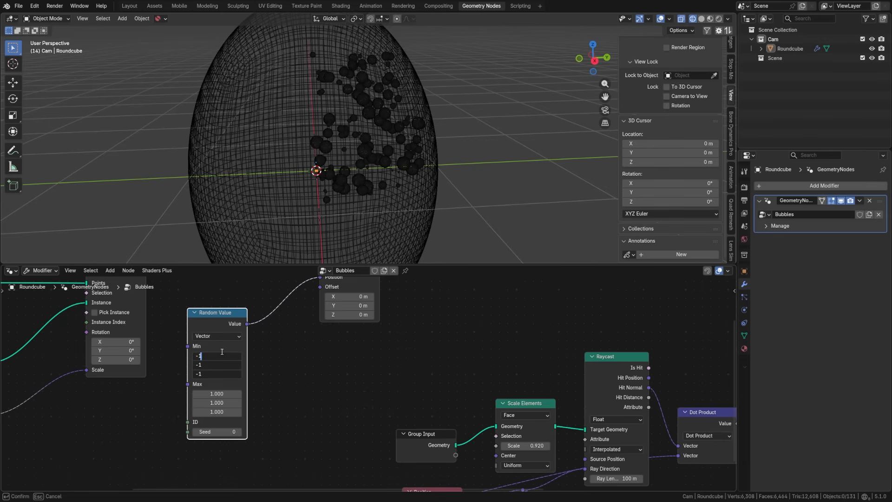
pyautogui.press('Return')
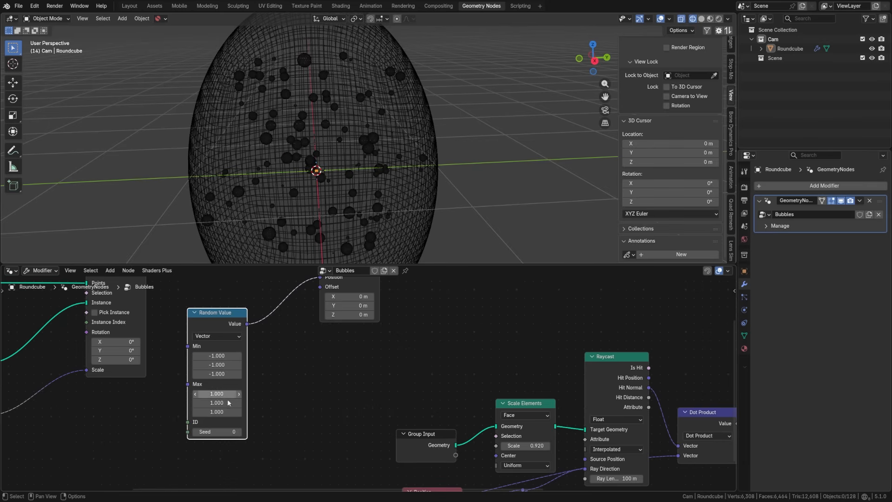
pyautogui.scroll(-2, 317, 371)
pyautogui.scroll(-3, 304, 206)
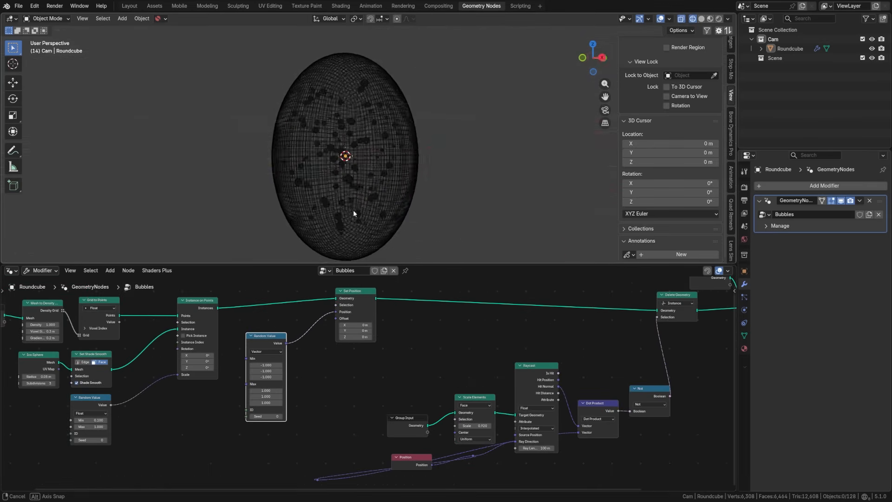
# Set the Scale of the Scale Elements node feeding the Raycast node to 0.95.
pyautogui.moveTo(353, 210); pyautogui.dragTo(330, 207, button='middle')
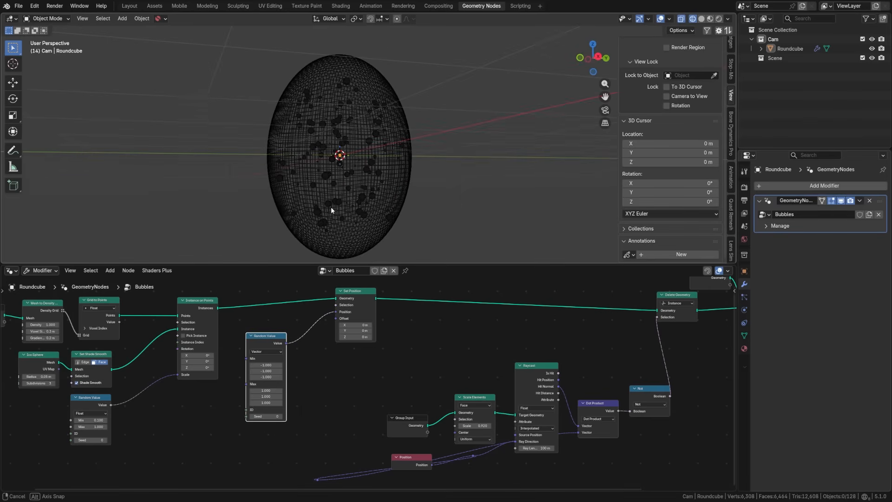
pyautogui.scroll(2, 172, 352)
pyautogui.moveTo(172, 352); pyautogui.dragTo(225, 355, button='middle')
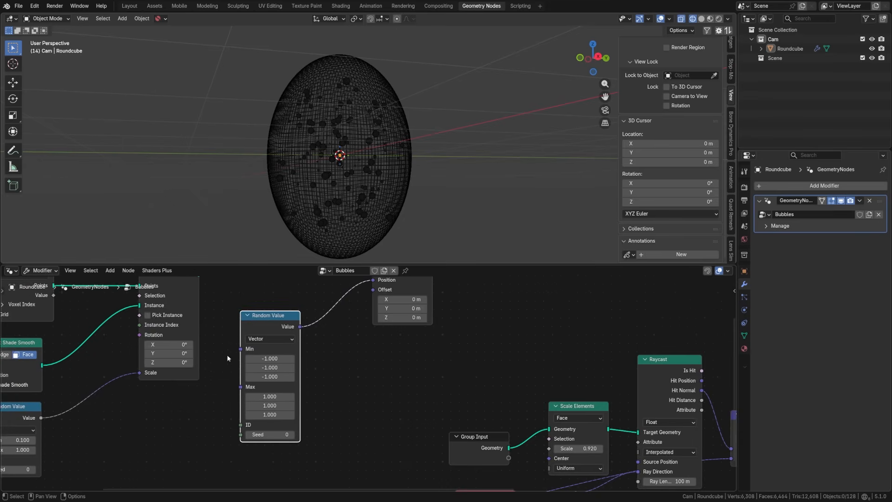
pyautogui.moveTo(116, 417); pyautogui.dragTo(246, 384, button='middle')
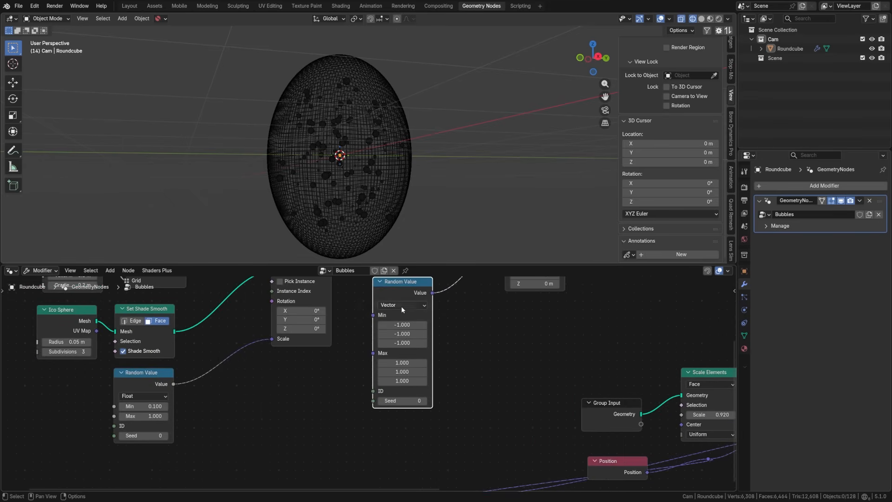
pyautogui.moveTo(388, 287); pyautogui.dragTo(387, 303)
pyautogui.moveTo(134, 374); pyautogui.dragTo(138, 374)
pyautogui.moveTo(573, 413); pyautogui.dragTo(273, 370, button='middle')
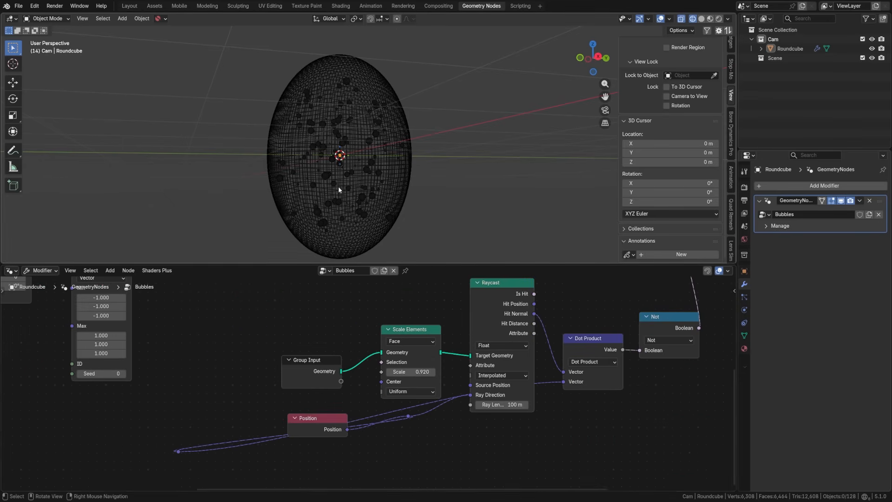
pyautogui.moveTo(411, 371)
pyautogui.mouseDown()
pyautogui.moveTo(393, 372)
pyautogui.moveTo(421, 372)
pyautogui.mouseUp()
pyautogui.click(421, 369)
pyautogui.write('.9')
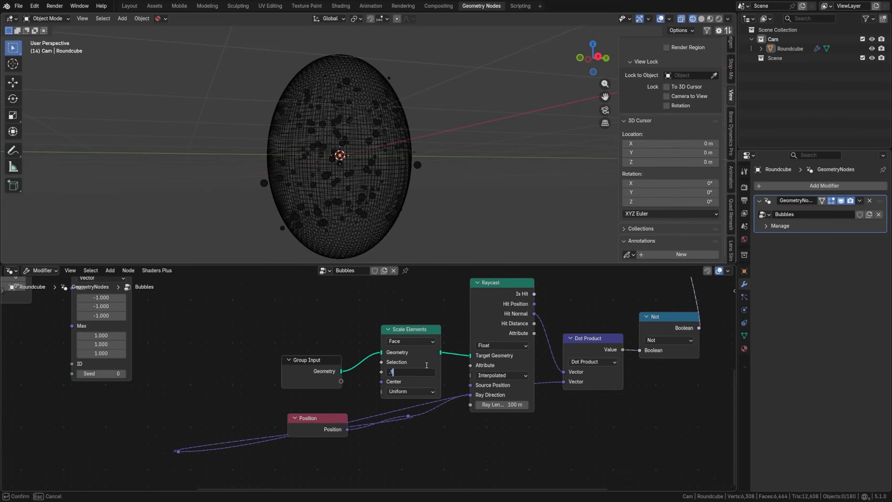
pyautogui.write('5')
pyautogui.press('Return')
# Set the Voxel Size of the Mesh to Density Grid node to 0.45 m.
pyautogui.moveTo(165, 343); pyautogui.dragTo(424, 424, button='middle')
pyautogui.moveTo(123, 349); pyautogui.dragTo(372, 398, button='middle')
pyautogui.scroll(3, 254, 376)
pyautogui.scroll(4, 232, 364)
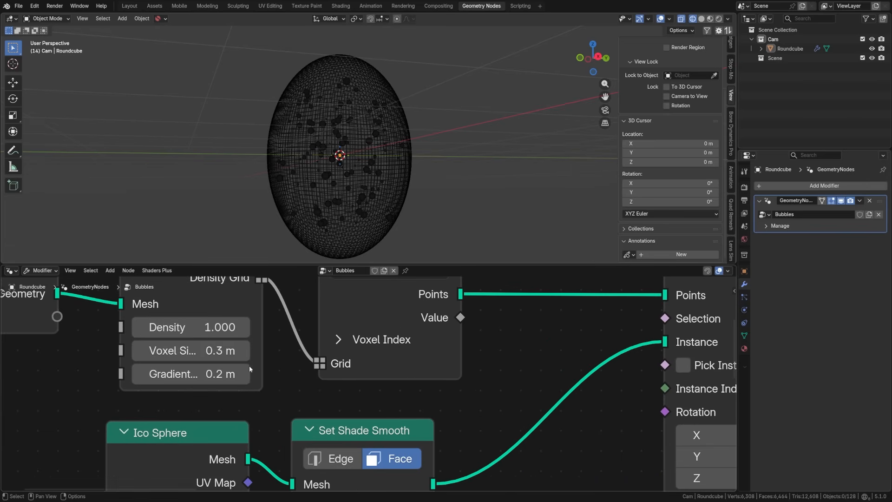
pyautogui.click(139, 352)
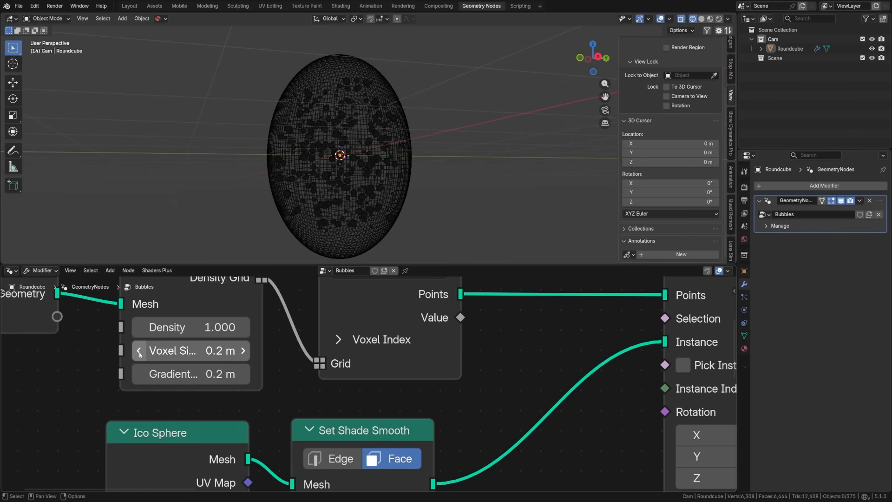
pyautogui.click(244, 351)
pyautogui.click(208, 349)
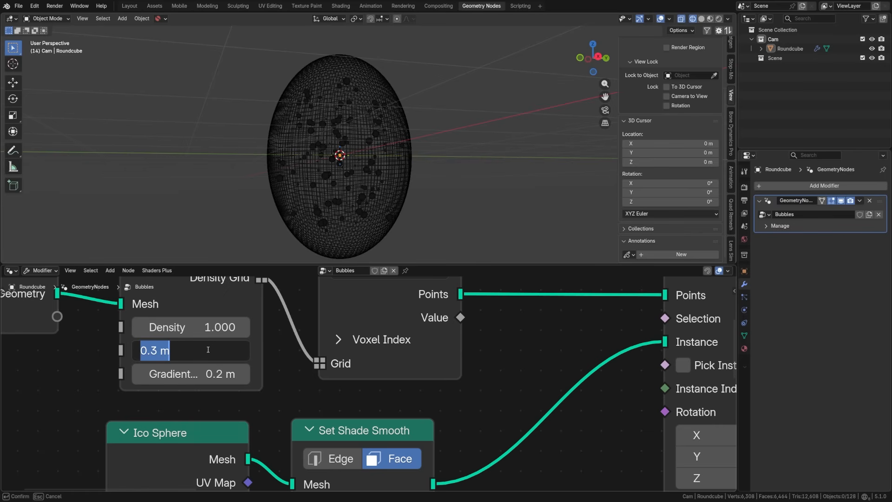
pyautogui.write('.45')
pyautogui.press('Return')
# Display the egg in rendered viewport shading with Scene World lighting disabled.
pyautogui.moveTo(339, 181); pyautogui.dragTo(438, 232, button='middle')
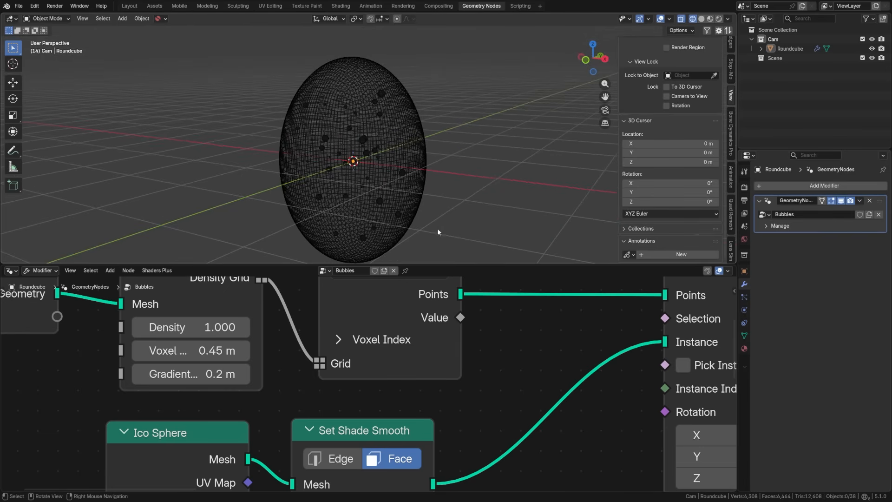
pyautogui.hotkey('shift', 'z')
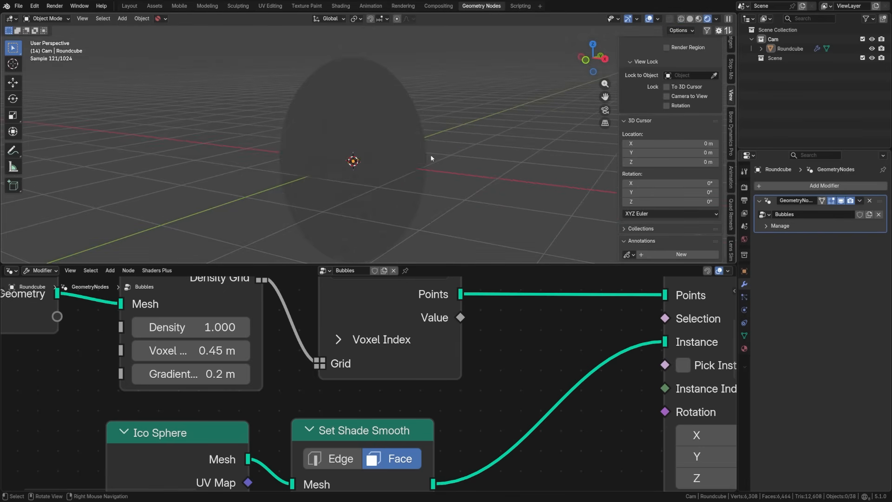
pyautogui.keyDown('shift'); pyautogui.moveTo(439, 184); pyautogui.dragTo(441, 153, button='middle'); pyautogui.keyUp('shift')
pyautogui.keyDown('shift'); pyautogui.moveTo(463, 113); pyautogui.dragTo(461, 123, button='middle'); pyautogui.keyUp('shift')
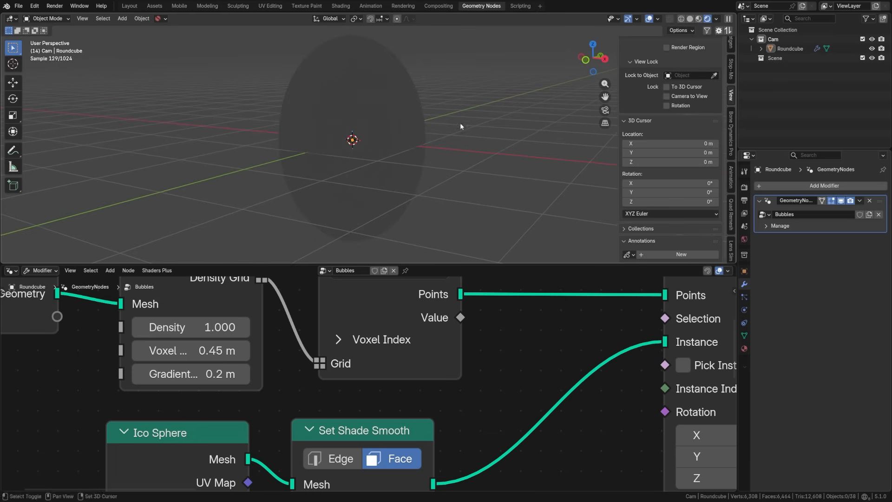
pyautogui.click(716, 19)
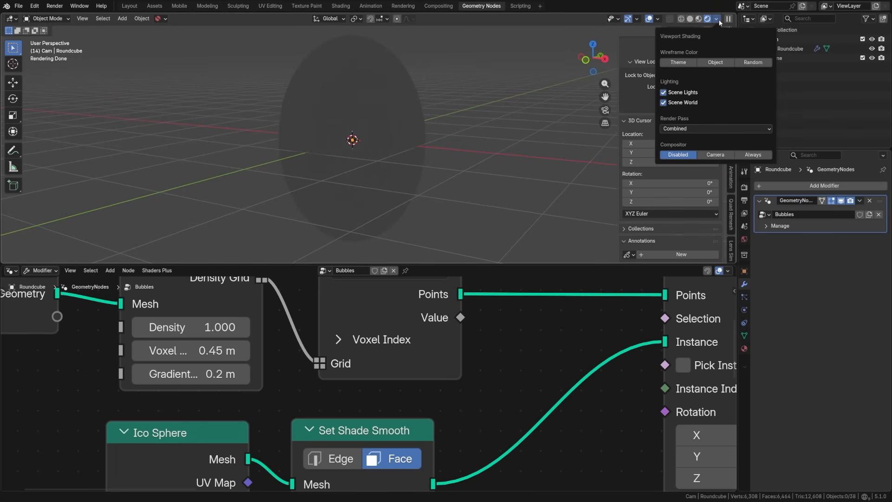
pyautogui.click(665, 103)
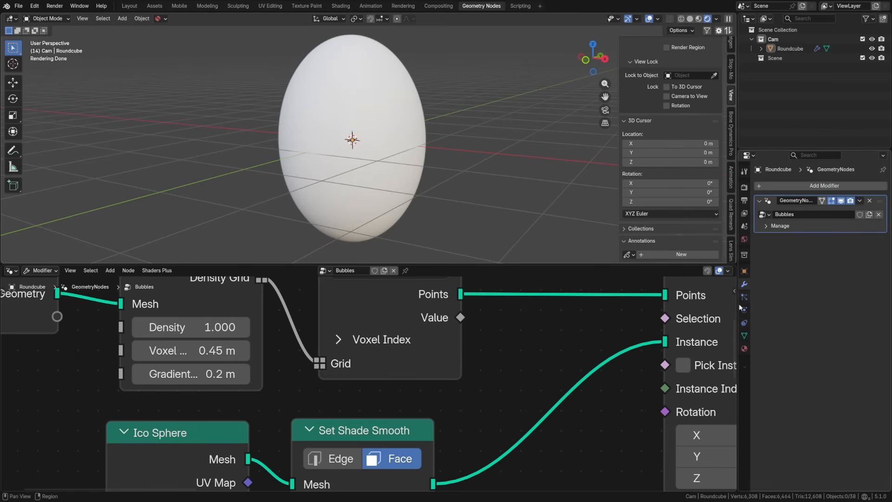
# Create a new material named Amber on the egg and give it an orange base color of about #E74F0A.
pyautogui.click(745, 349)
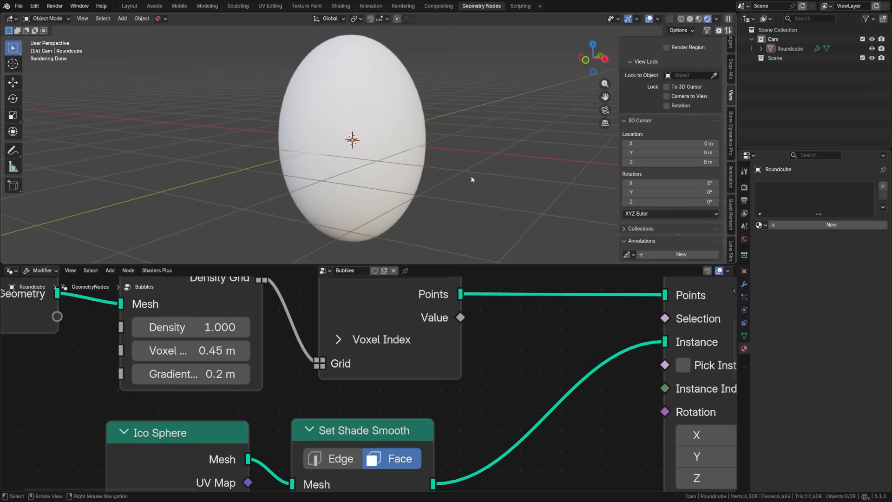
pyautogui.click(415, 170)
pyautogui.click(831, 224)
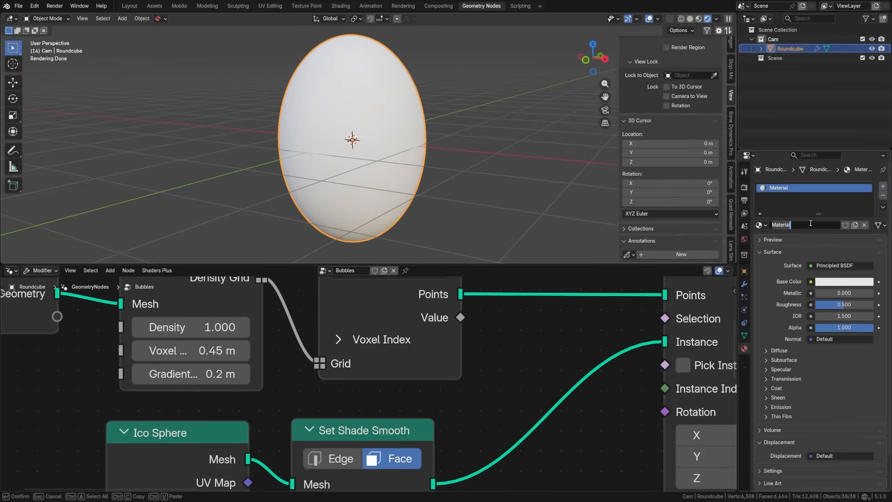
pyautogui.click(844, 282)
pyautogui.moveTo(813, 188); pyautogui.dragTo(819, 189)
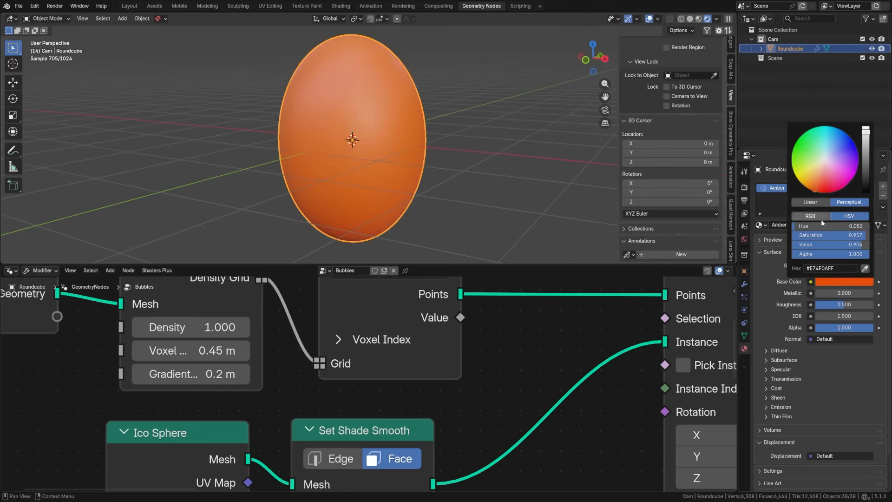
# Set the Amber material's transmission weight to 1 and its roughness to 0.
pyautogui.click(787, 379)
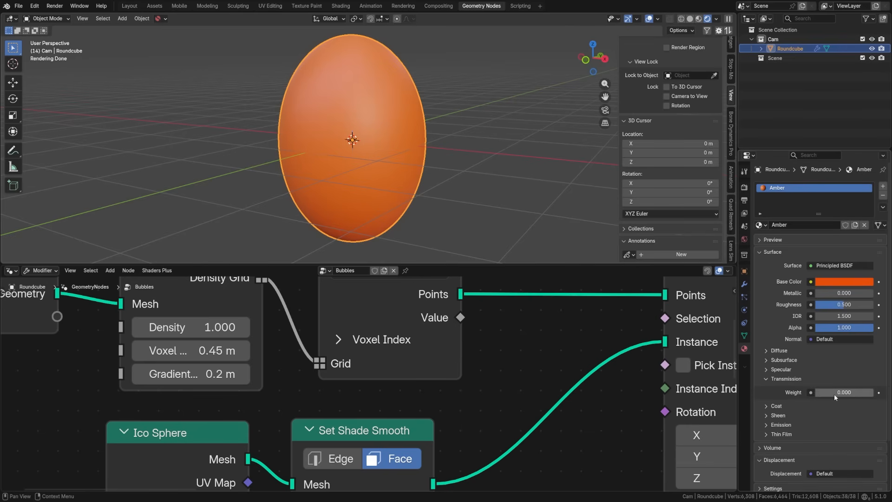
pyautogui.moveTo(832, 395); pyautogui.dragTo(873, 395)
pyautogui.scroll(2, 367, 143)
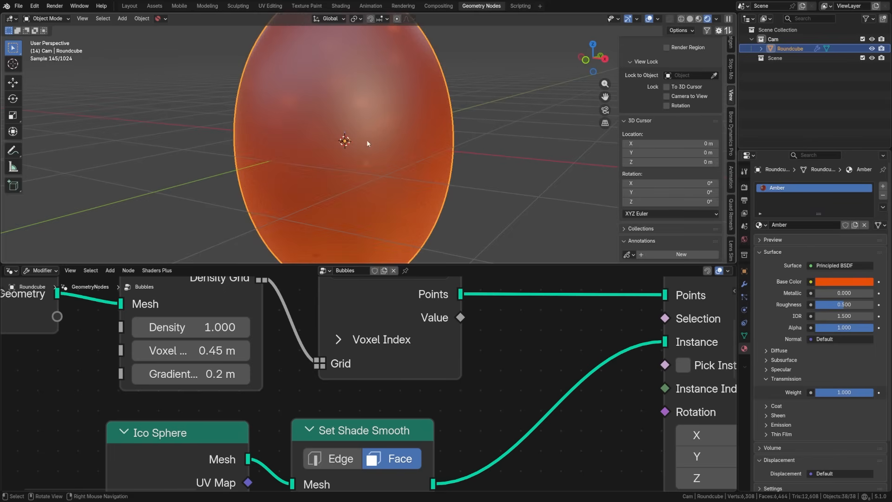
pyautogui.moveTo(844, 304); pyautogui.dragTo(822, 304)
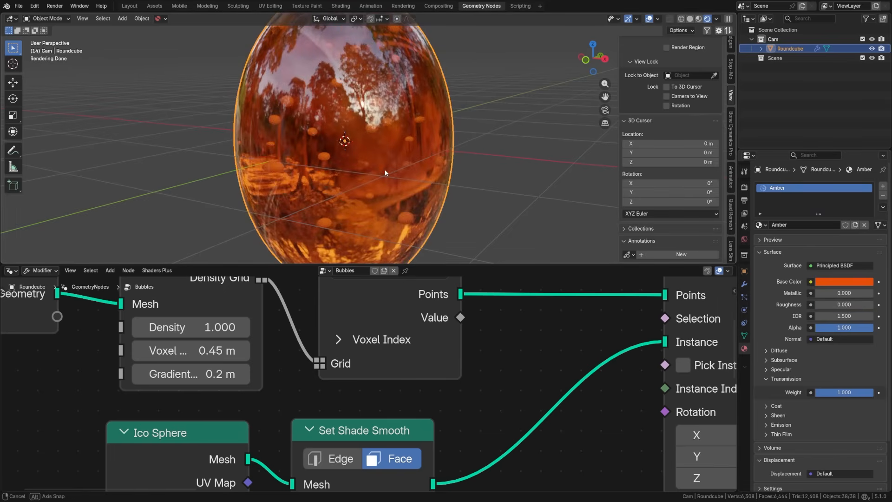
pyautogui.scroll(3, 408, 156)
pyautogui.scroll(2, 408, 156)
pyautogui.scroll(-5, 475, 136)
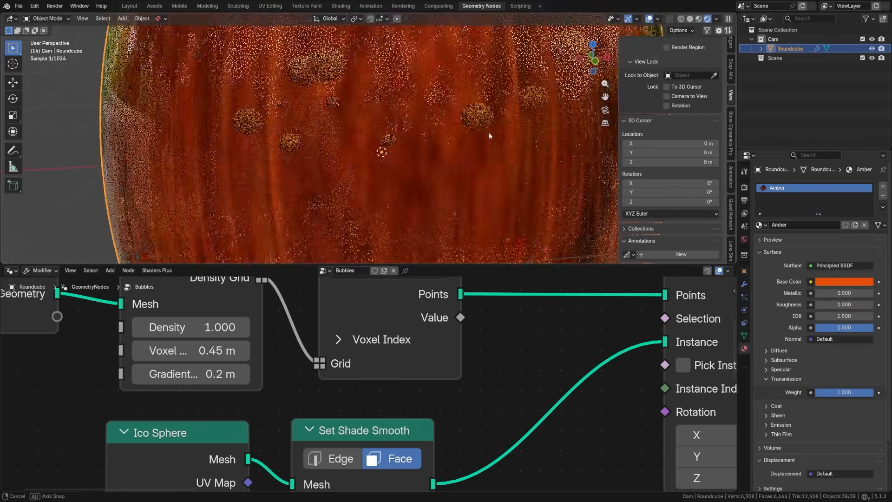
pyautogui.scroll(-2, 475, 138)
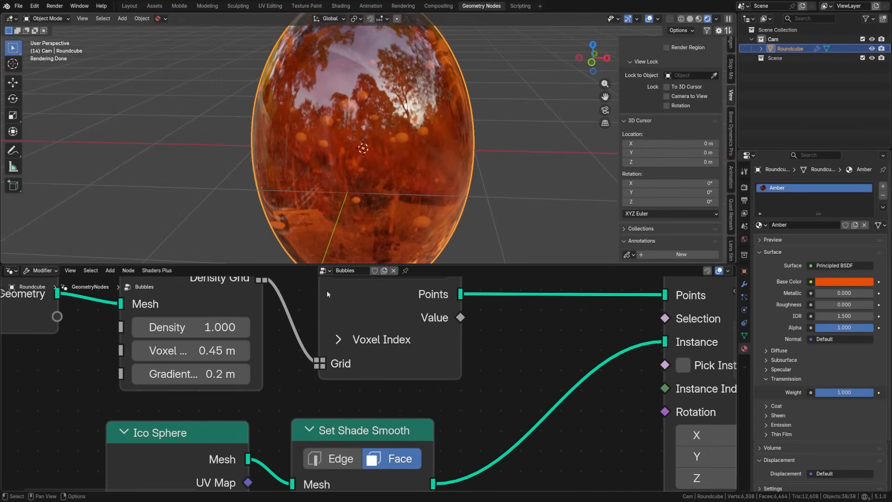
# Make room beside Set Shade Smooth and insert a Set Material node on its link to the Instance on Points Instance input.
pyautogui.scroll(-2, 280, 354)
pyautogui.keyDown('ctrl'); pyautogui.hscroll(1, 364, 357); pyautogui.keyUp('ctrl')
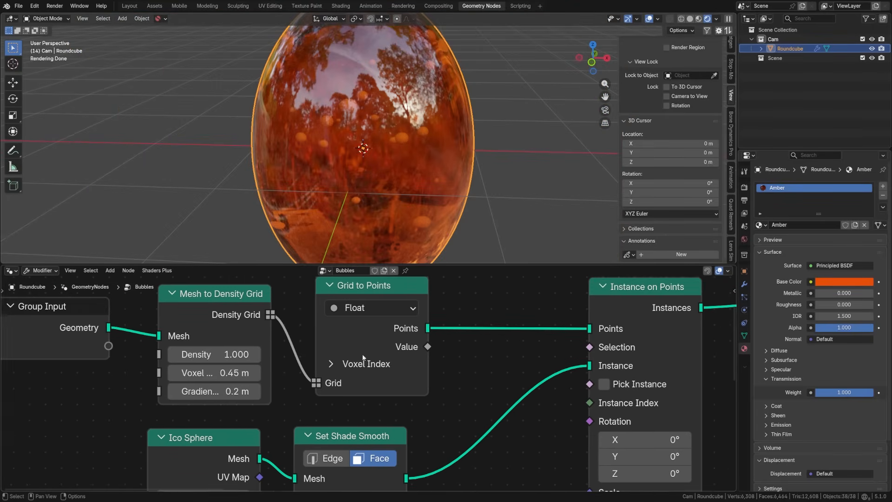
pyautogui.scroll(-2, 362, 343)
pyautogui.keyDown('ctrl'); pyautogui.hscroll(1, 362, 353); pyautogui.keyUp('ctrl')
pyautogui.moveTo(229, 376); pyautogui.dragTo(132, 376)
pyautogui.moveTo(325, 378); pyautogui.dragTo(228, 377)
pyautogui.hotkey('shift', 'a')
pyautogui.write('set mat')
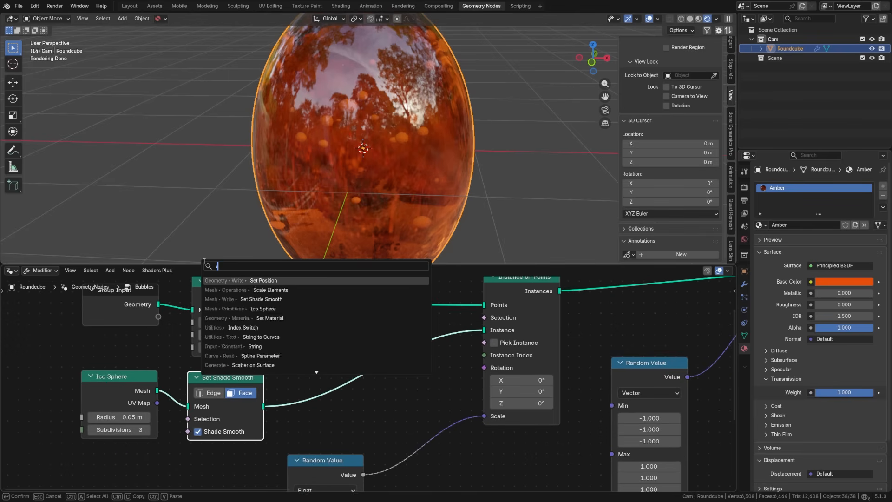
pyautogui.press('Return')
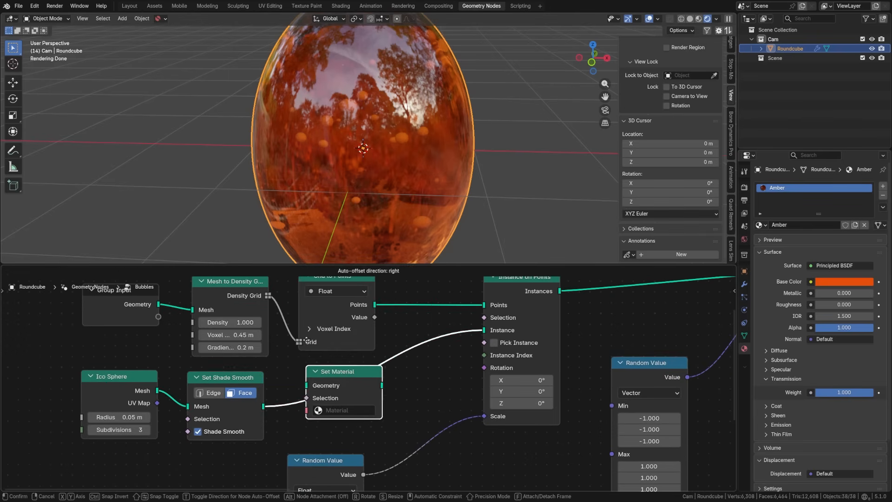
pyautogui.click(307, 339)
# Assign the Amber material in the Set Material node and check the rendered bubbles up close.
pyautogui.click(343, 408)
pyautogui.write('amber')
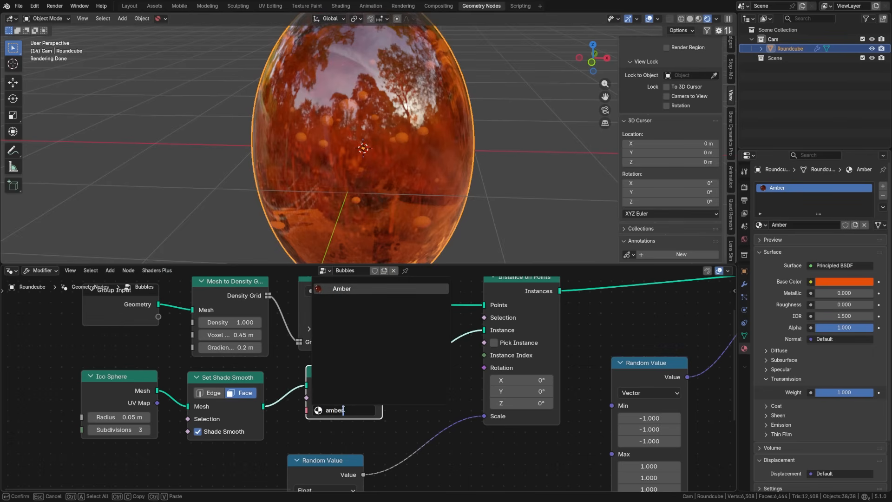
pyautogui.press('Return')
pyautogui.click(510, 186)
pyautogui.scroll(5, 430, 175)
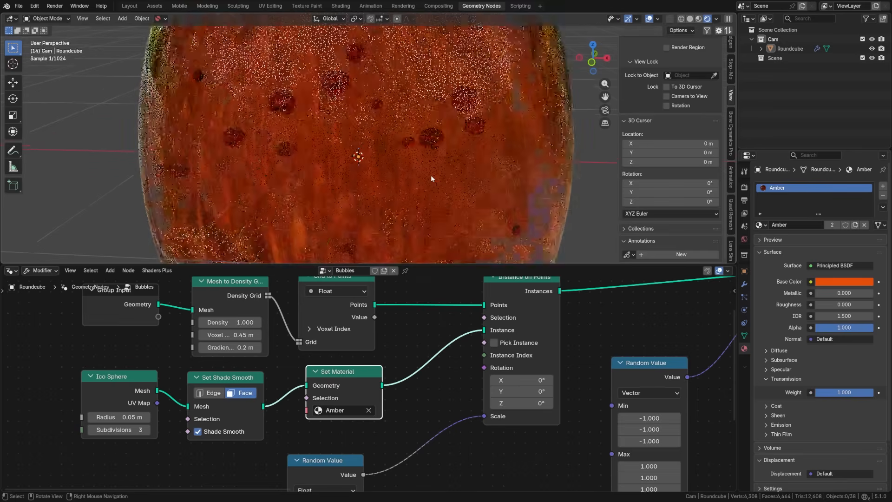
pyautogui.moveTo(321, 149)
pyautogui.mouseDown(button='middle')
pyautogui.moveTo(307, 148)
pyautogui.moveTo(311, 138)
pyautogui.mouseUp(button='middle')
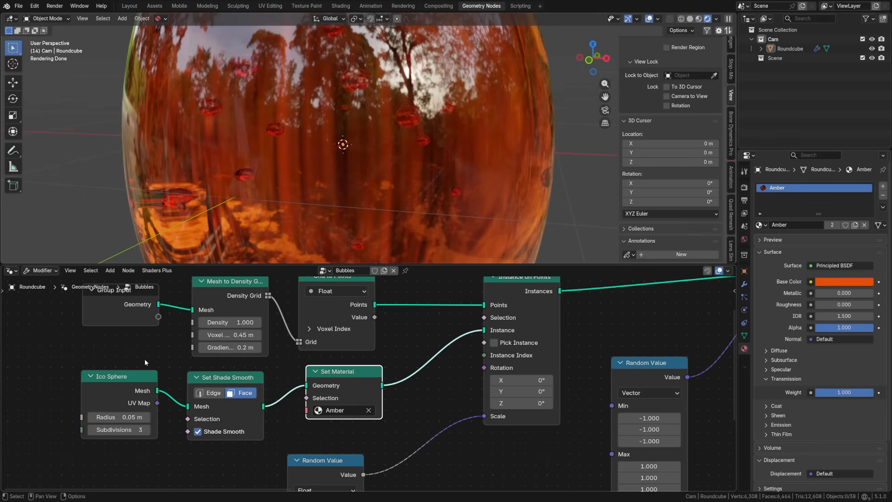
# Space out the bubble nodes and insert a Flip Faces node between Ico Sphere and Set Shade Smooth.
pyautogui.moveTo(136, 377); pyautogui.dragTo(81, 382)
pyautogui.moveTo(207, 383)
pyautogui.mouseDown()
pyautogui.moveTo(155, 381)
pyautogui.moveTo(215, 381)
pyautogui.mouseUp()
pyautogui.moveTo(78, 384); pyautogui.dragTo(52, 388)
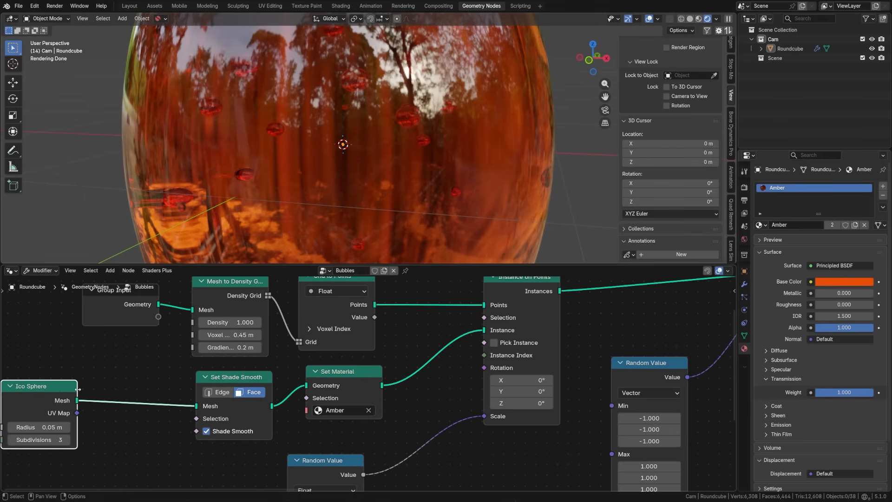
pyautogui.moveTo(124, 372); pyautogui.dragTo(214, 357, button='middle')
pyautogui.hotkey('shift', 'a')
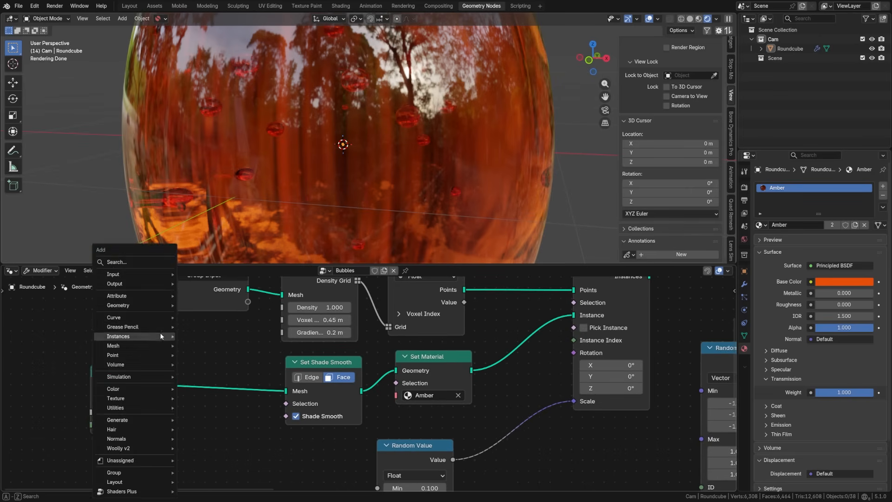
pyautogui.click(143, 263)
pyautogui.write('flip fa')
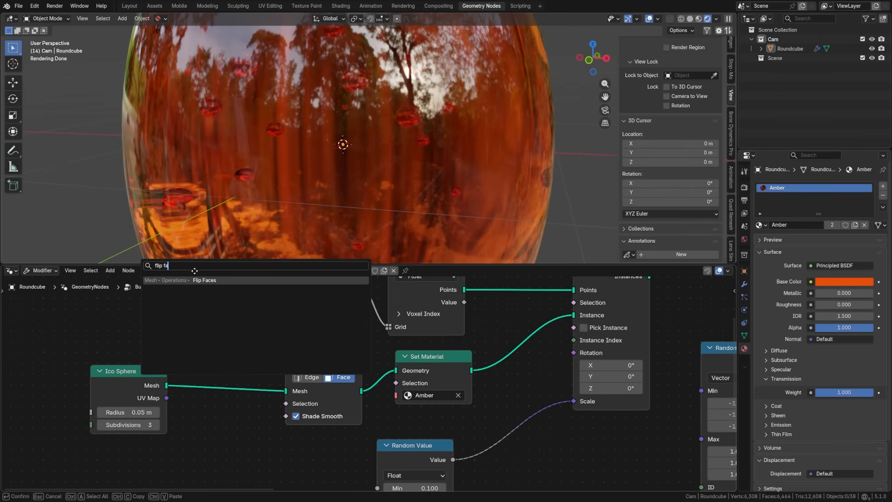
pyautogui.press('Return')
pyautogui.click(187, 348)
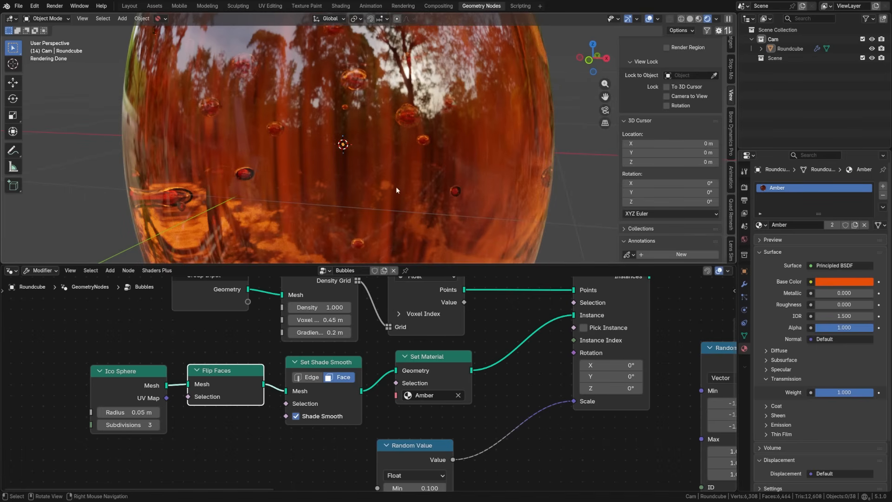
# Save the file amber_Tutorial.blend and bring up the egg's modifier settings.
pyautogui.scroll(-4, 415, 183)
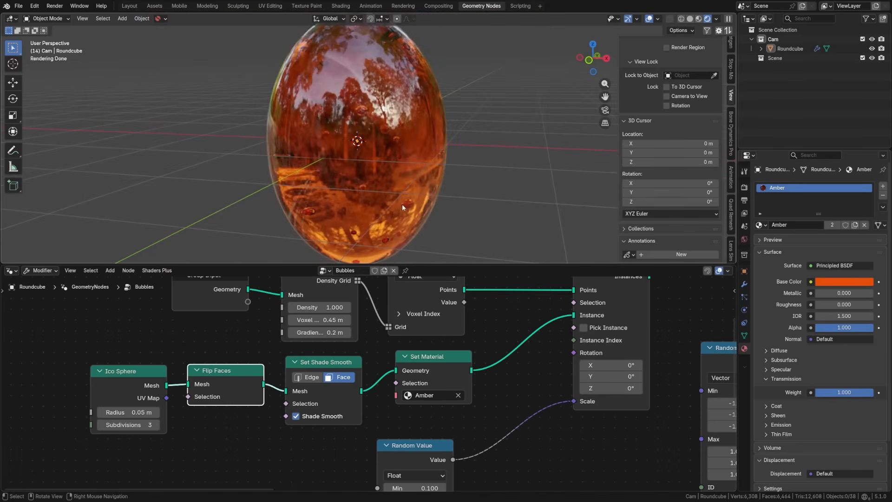
pyautogui.moveTo(402, 204)
pyautogui.mouseDown(button='middle')
pyautogui.moveTo(422, 199)
pyautogui.moveTo(387, 202)
pyautogui.mouseUp(button='middle')
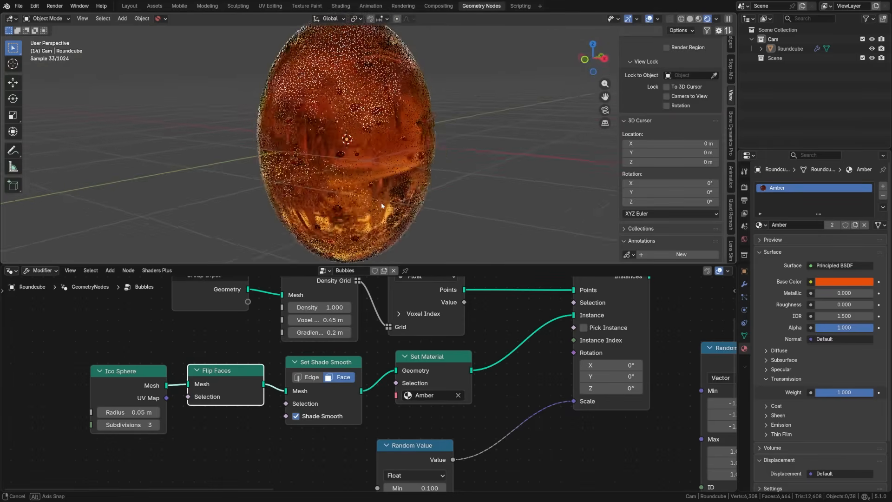
pyautogui.click(369, 354)
pyautogui.hotkey('ctrl', 's')
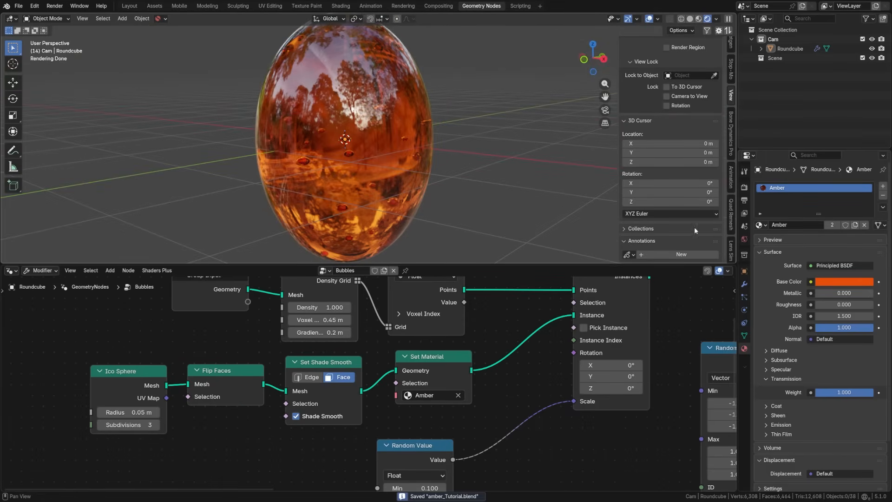
pyautogui.click(745, 283)
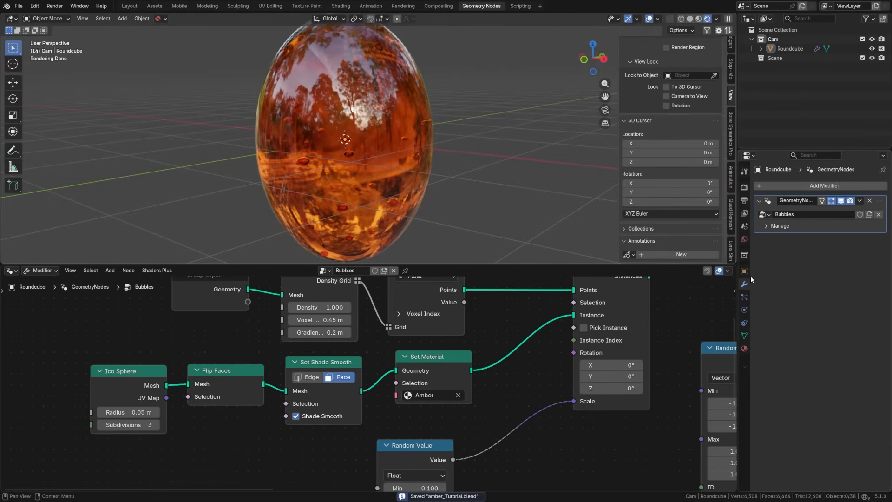
pyautogui.scroll(-2, 421, 218)
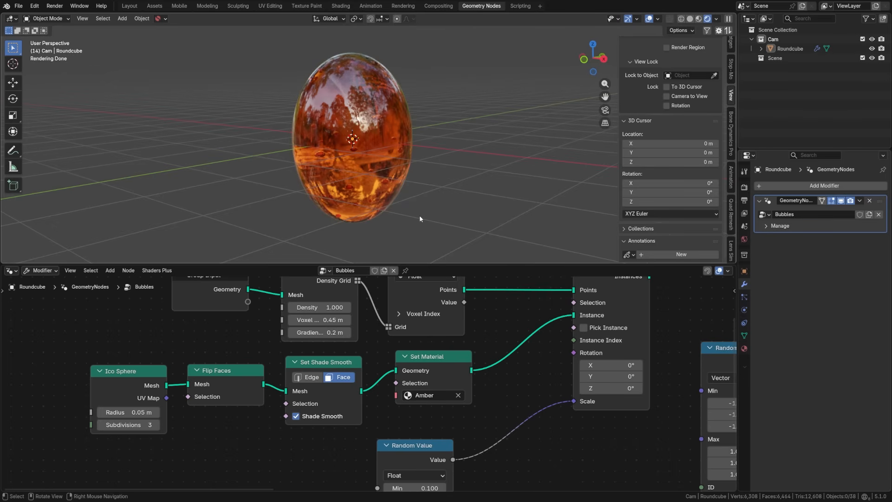
pyautogui.scroll(-2, 453, 344)
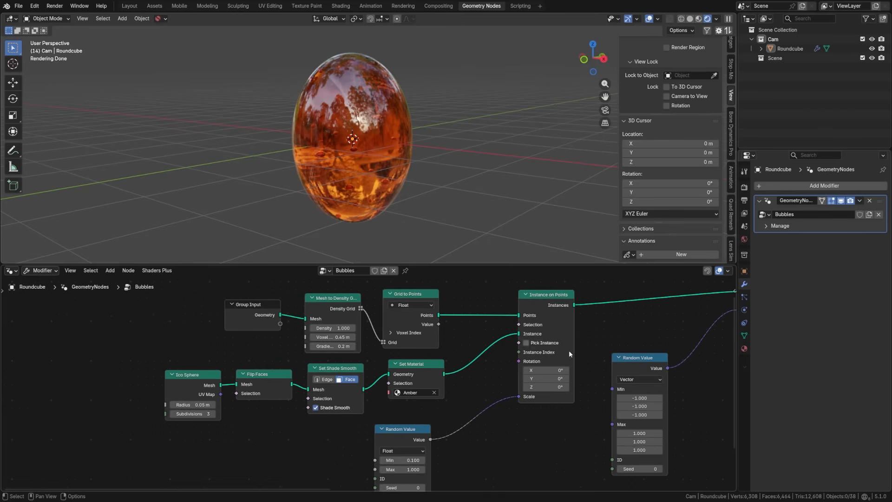
pyautogui.moveTo(625, 371); pyautogui.dragTo(319, 362, button='middle')
pyautogui.moveTo(589, 380); pyautogui.dragTo(312, 358, button='middle')
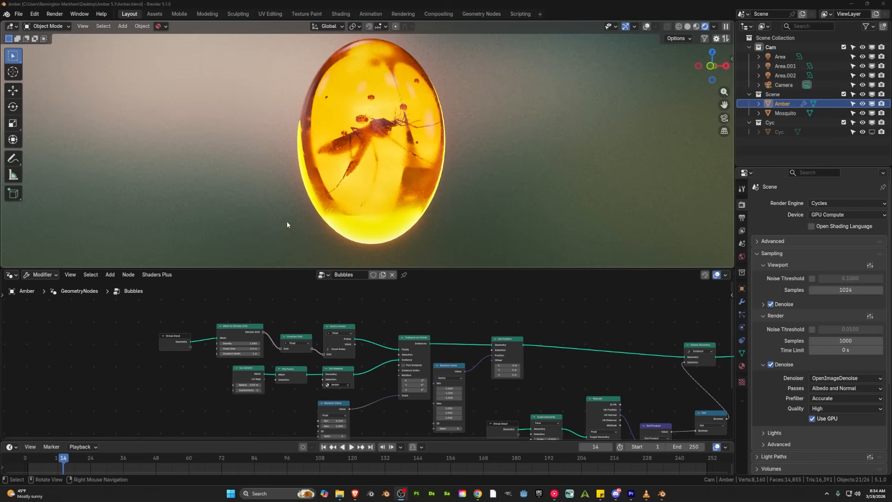
# Switch the node editor to the Shader Editor and look over the full Amber material node tree down to its Layer Weight chain.
pyautogui.click(12, 275)
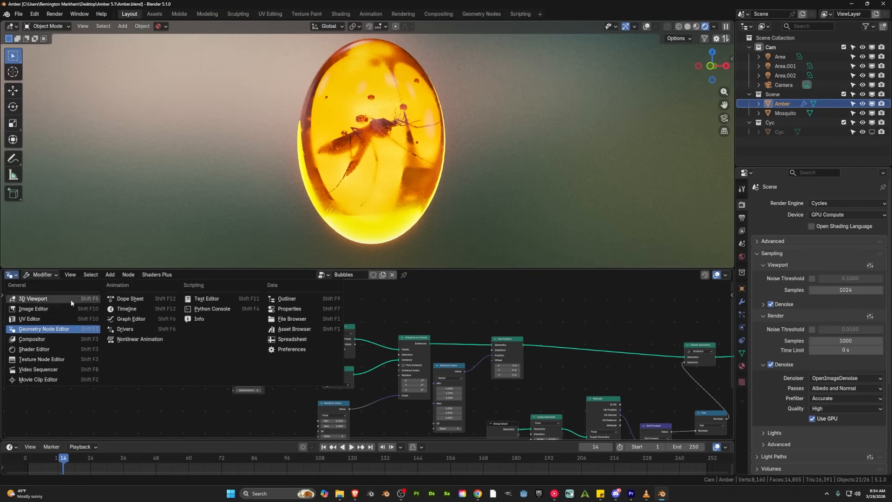
pyautogui.click(60, 351)
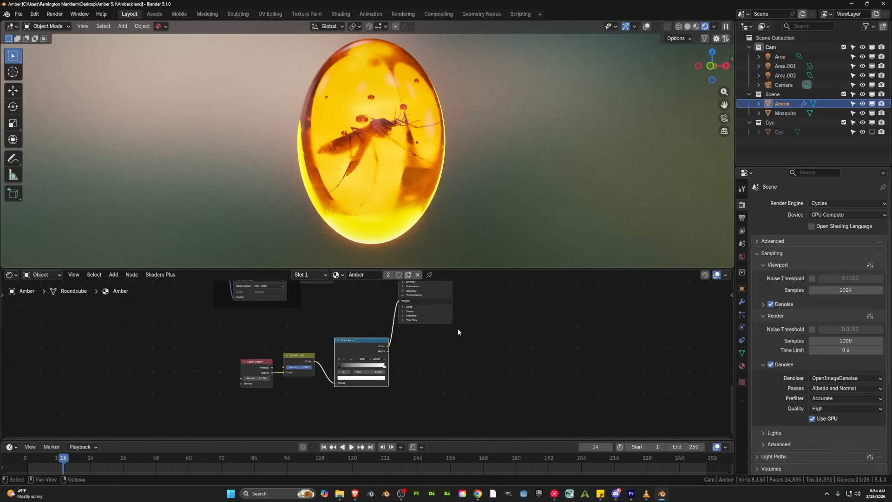
pyautogui.moveTo(479, 325); pyautogui.dragTo(481, 347, button='middle')
pyautogui.moveTo(482, 347); pyautogui.dragTo(496, 382, button='middle')
pyautogui.hotkey('ctrl', 'space')
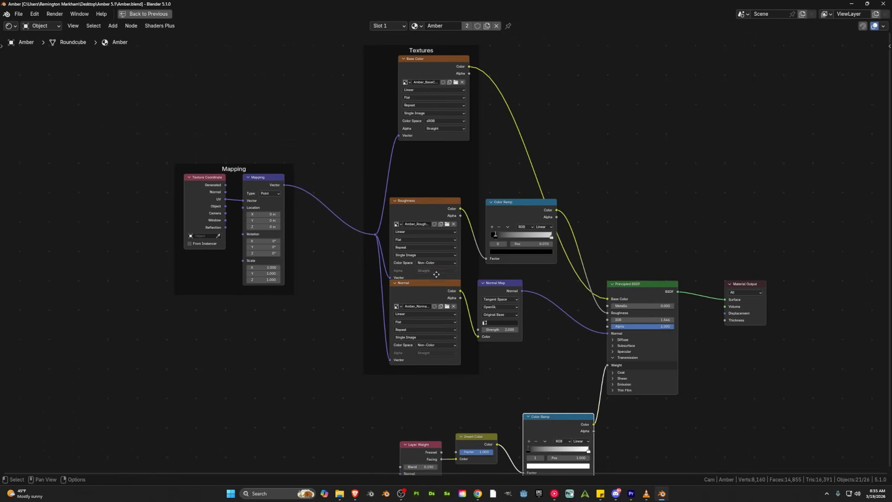
pyautogui.moveTo(441, 271); pyautogui.dragTo(287, 264, button='middle')
pyautogui.moveTo(354, 361); pyautogui.dragTo(306, 294, button='middle')
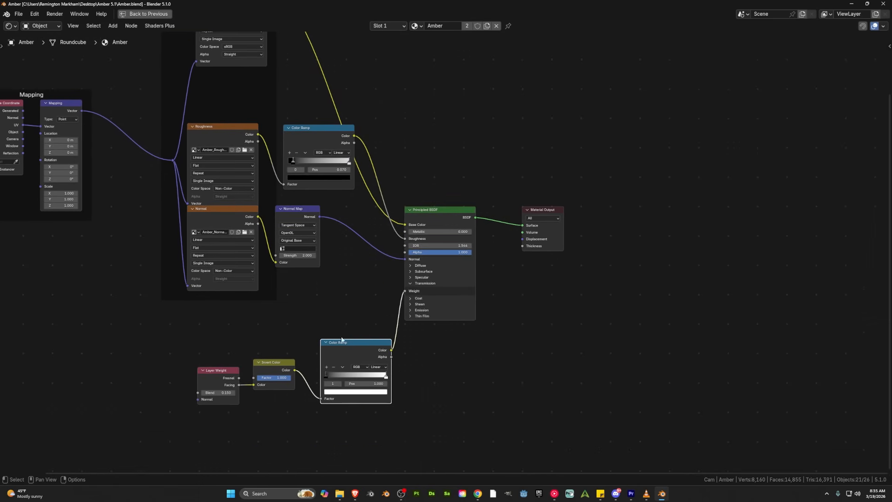
pyautogui.scroll(4, 361, 358)
pyautogui.hotkey('ctrl', 'space')
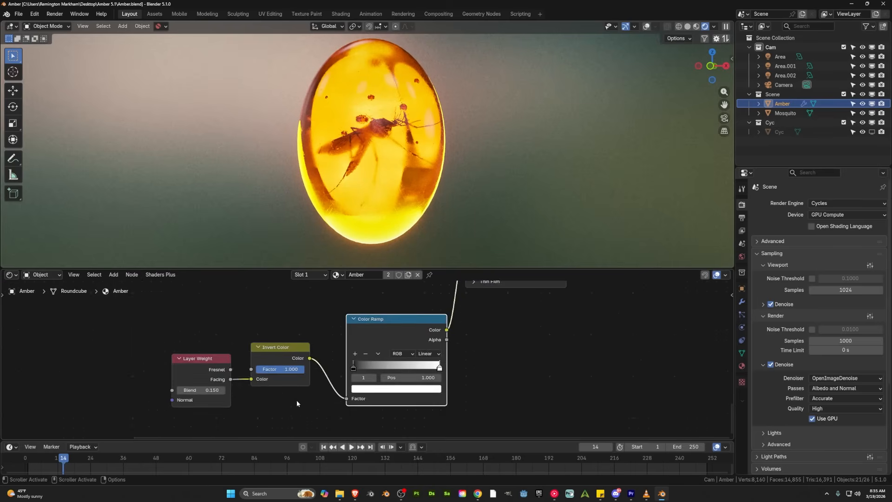
# Preview the Layer Weight, Invert Color and Color Ramp nodes on the egg, and return the output to the Principled BSDF.
pyautogui.scroll(1, 297, 400)
pyautogui.moveTo(230, 386); pyautogui.dragTo(260, 379, button='middle')
pyautogui.moveTo(266, 371); pyautogui.dragTo(289, 370)
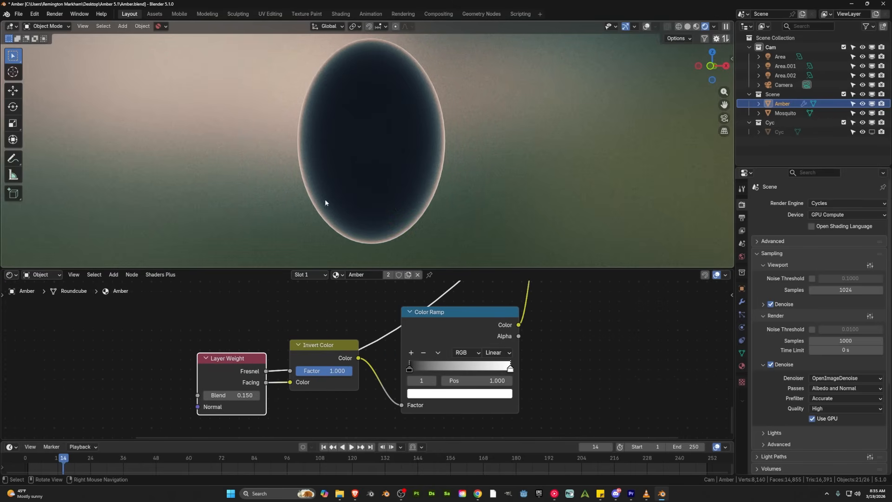
pyautogui.keyDown('ctrl'); pyautogui.keyDown('shift'); pyautogui.click(329, 348); pyautogui.keyUp('shift'); pyautogui.keyUp('ctrl')
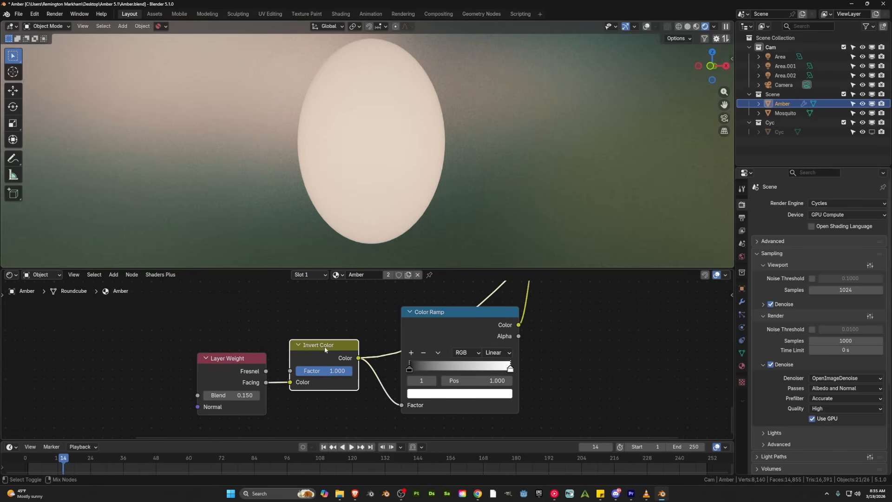
pyautogui.moveTo(499, 371); pyautogui.dragTo(379, 406, button='middle')
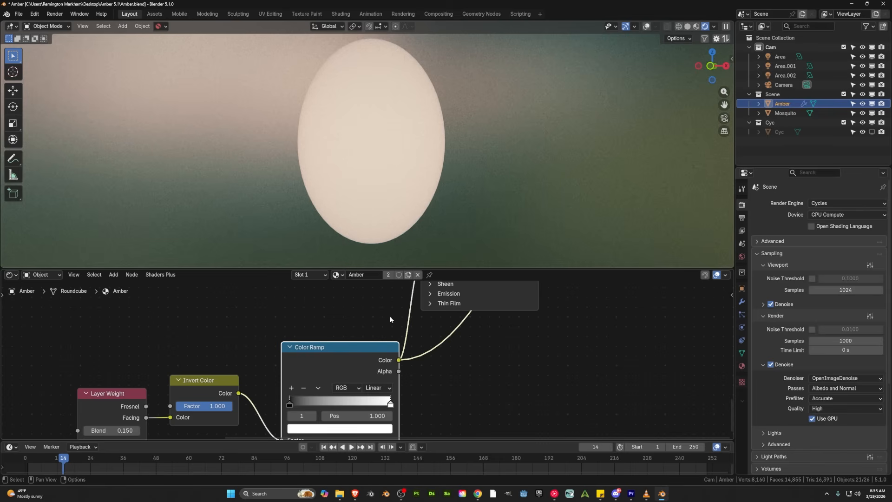
pyautogui.moveTo(451, 364); pyautogui.dragTo(357, 418, button='middle')
pyautogui.scroll(-4, 357, 417)
pyautogui.moveTo(432, 340); pyautogui.dragTo(419, 412, button='middle')
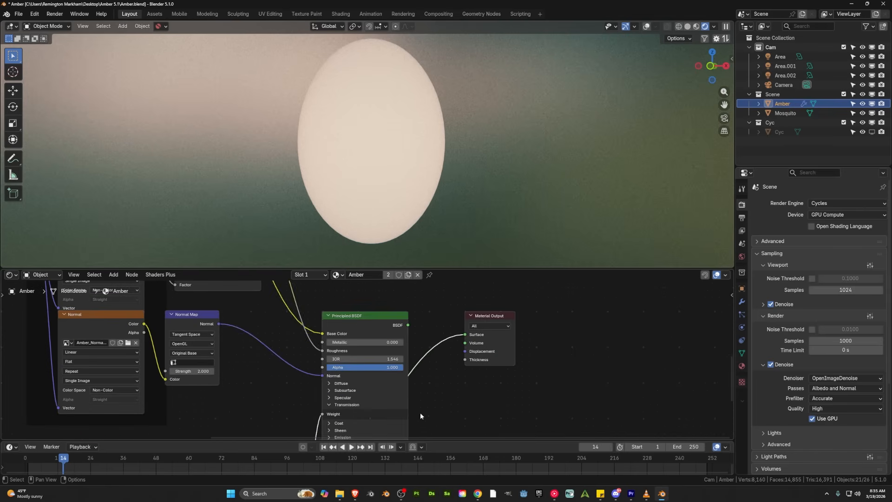
pyautogui.keyDown('ctrl'); pyautogui.keyDown('shift'); pyautogui.click(367, 320); pyautogui.keyUp('shift'); pyautogui.keyUp('ctrl')
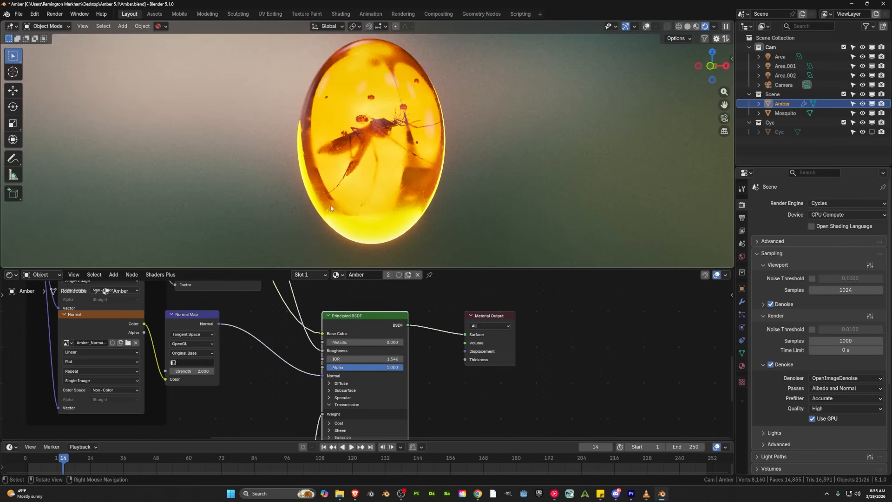
# Disconnect the Normal, Roughness and Base Color links from the Principled BSDF.
pyautogui.moveTo(322, 375); pyautogui.dragTo(297, 379)
pyautogui.moveTo(322, 351)
pyautogui.mouseDown()
pyautogui.moveTo(291, 347)
pyautogui.moveTo(287, 357)
pyautogui.mouseUp()
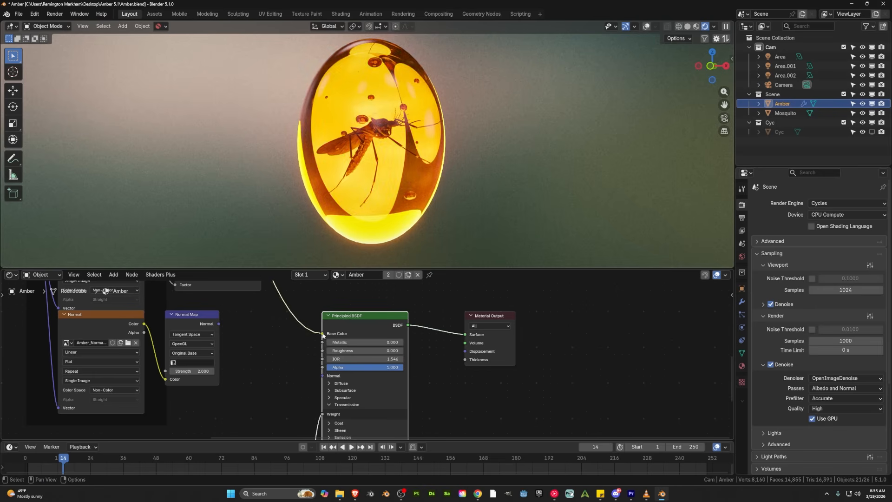
pyautogui.moveTo(322, 333); pyautogui.dragTo(282, 389)
# Preview the Normal texture on the egg, undo the preview, and connect Normal Map to the Principled BSDF Normal input.
pyautogui.scroll(-2, 272, 397)
pyautogui.moveTo(272, 397); pyautogui.dragTo(357, 374, button='middle')
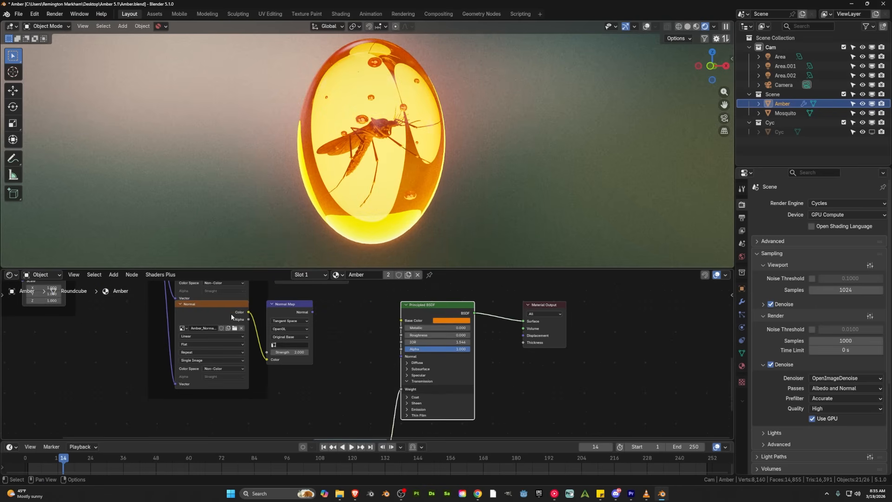
pyautogui.keyDown('ctrl'); pyautogui.keyDown('shift'); pyautogui.click(220, 308); pyautogui.keyUp('shift'); pyautogui.keyUp('ctrl')
pyautogui.scroll(4, 348, 202)
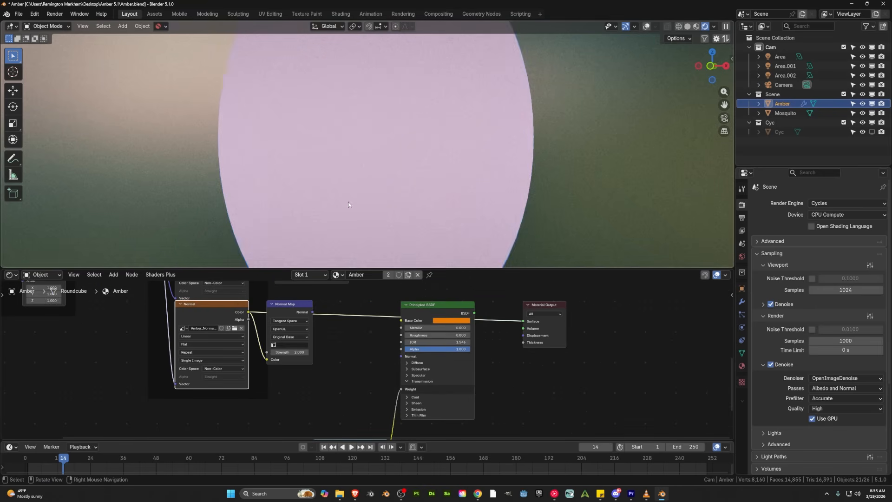
pyautogui.scroll(2, 344, 208)
pyautogui.hotkey('ctrl', 'z')
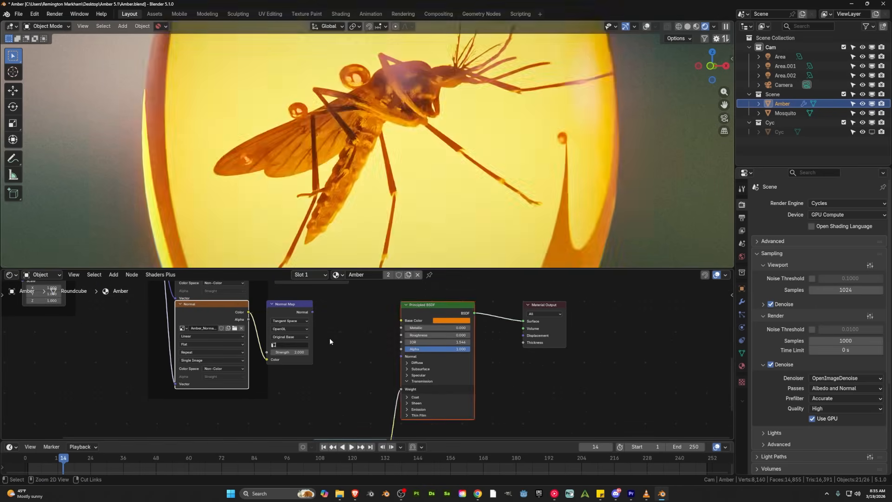
pyautogui.moveTo(372, 318); pyautogui.dragTo(306, 349, button='middle')
pyautogui.moveTo(247, 343); pyautogui.dragTo(335, 387)
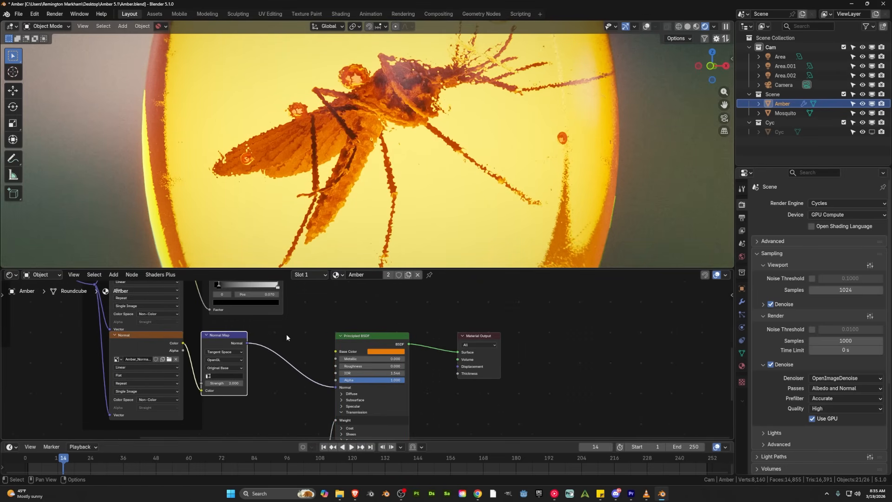
# Preview the roughness Color Ramp on the egg, restore the shader output, and connect the ramp to the Principled BSDF Roughness input.
pyautogui.moveTo(297, 323); pyautogui.dragTo(351, 392, button='middle')
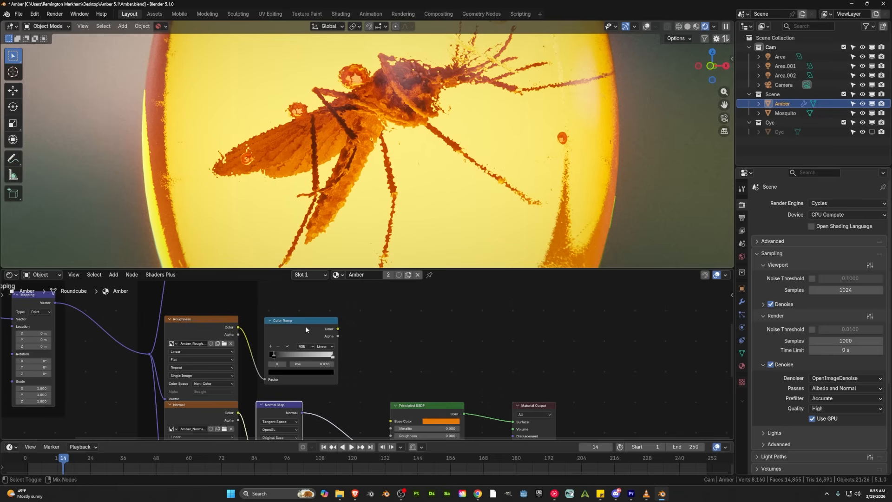
pyautogui.keyDown('ctrl'); pyautogui.keyDown('shift'); pyautogui.click(306, 327); pyautogui.keyUp('shift'); pyautogui.keyUp('ctrl')
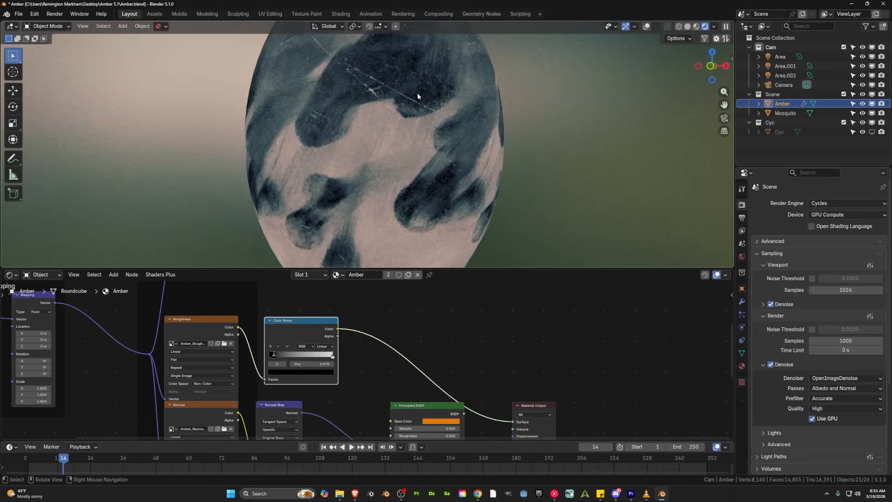
pyautogui.moveTo(474, 358); pyautogui.dragTo(391, 287, button='middle')
pyautogui.moveTo(380, 342); pyautogui.dragTo(430, 350)
pyautogui.moveTo(335, 301); pyautogui.dragTo(384, 334, button='middle')
pyautogui.moveTo(304, 296); pyautogui.dragTo(345, 395)
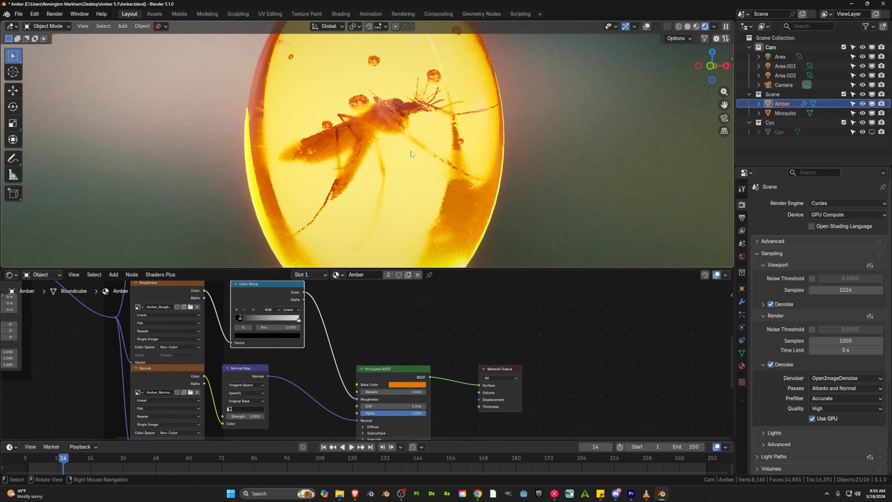
pyautogui.scroll(-2, 372, 211)
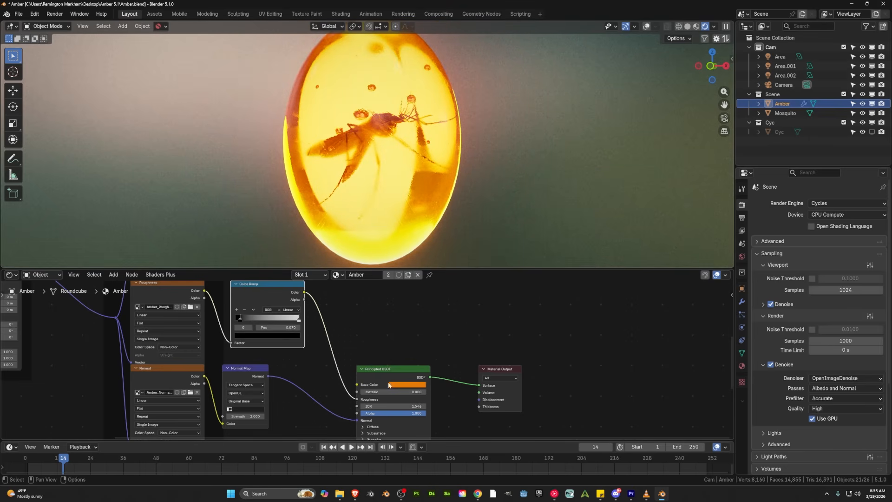
# Preview the Base Color texture on the egg and move its link from the Material Output to the Principled BSDF Base Color input.
pyautogui.moveTo(319, 294); pyautogui.dragTo(389, 413, button='middle')
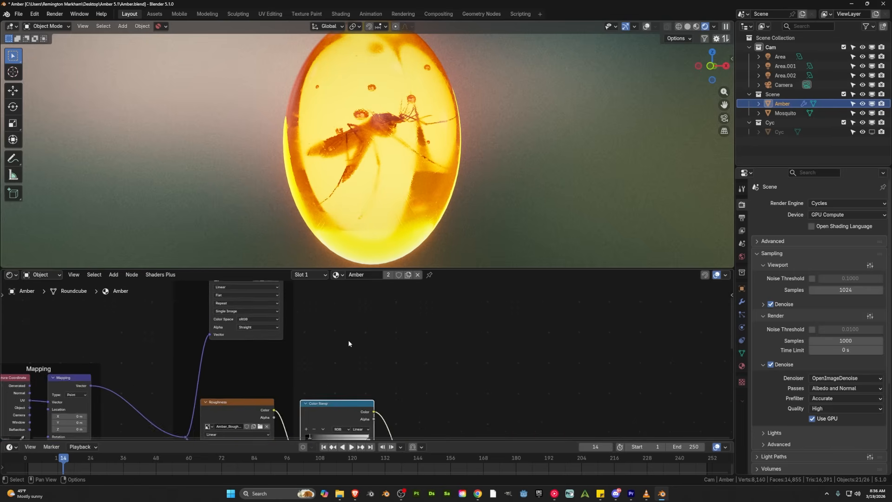
pyautogui.moveTo(348, 339); pyautogui.dragTo(338, 401, button='middle')
pyautogui.keyDown('ctrl'); pyautogui.keyDown('shift'); pyautogui.click(240, 317); pyautogui.keyUp('shift'); pyautogui.keyUp('ctrl')
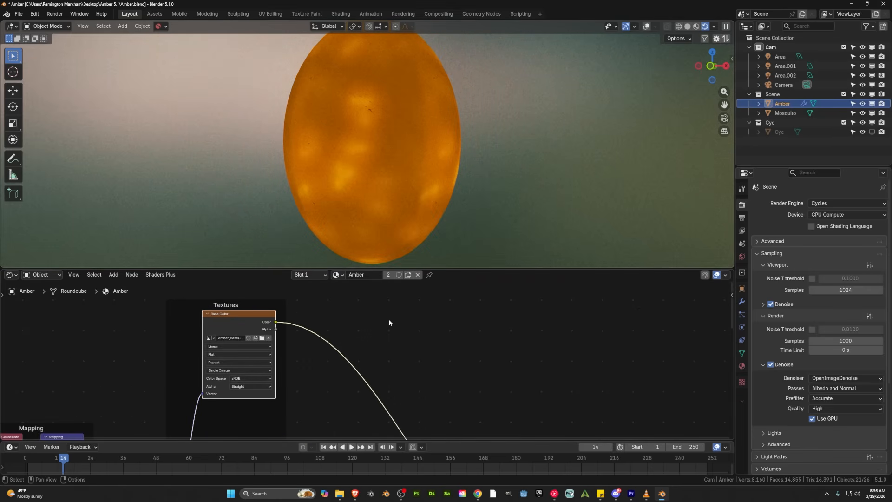
pyautogui.moveTo(501, 423); pyautogui.dragTo(410, 300, button='middle')
pyautogui.moveTo(456, 382); pyautogui.dragTo(437, 345, button='middle')
pyautogui.moveTo(431, 399); pyautogui.dragTo(314, 397)
# Reconnect the Principled BSDF to the Material Output Surface input and dissolve the stray Mix Shader between them.
pyautogui.moveTo(383, 391); pyautogui.dragTo(417, 395)
pyautogui.click(425, 395)
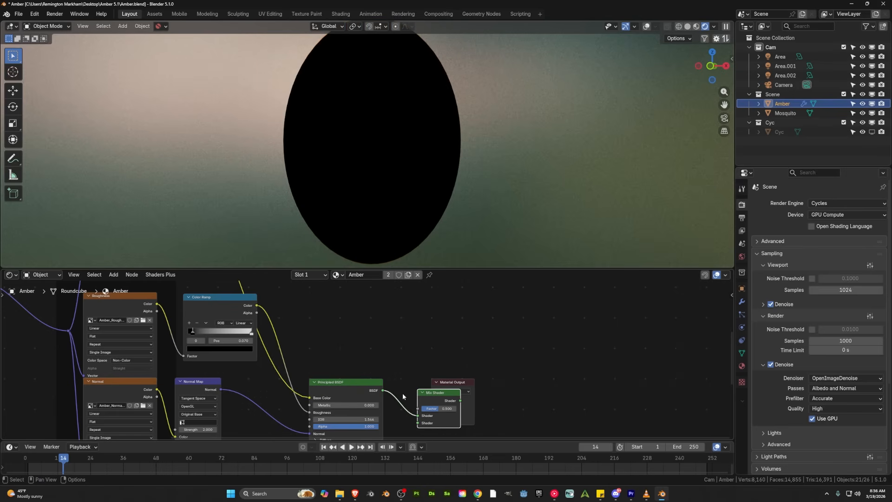
pyautogui.hotkey('ctrl', 'x')
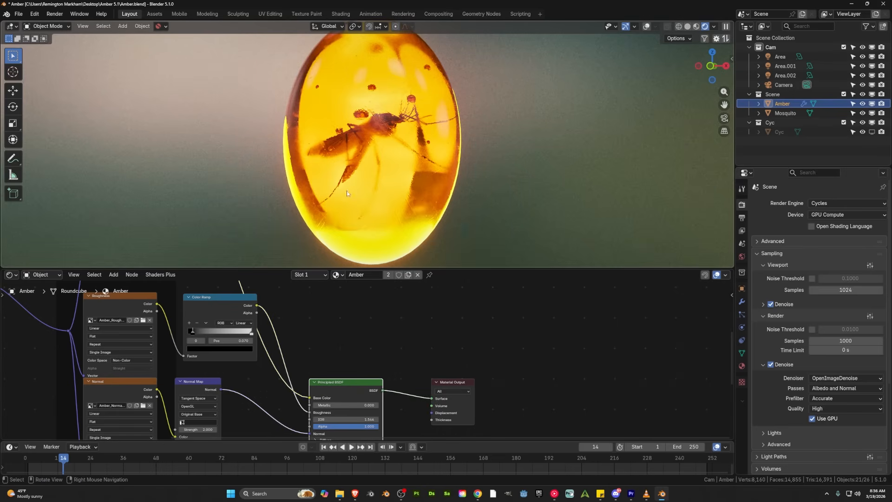
# Select the Mosquito object and try moving it sideways out of the amber, cancelling the move.
pyautogui.click(785, 112)
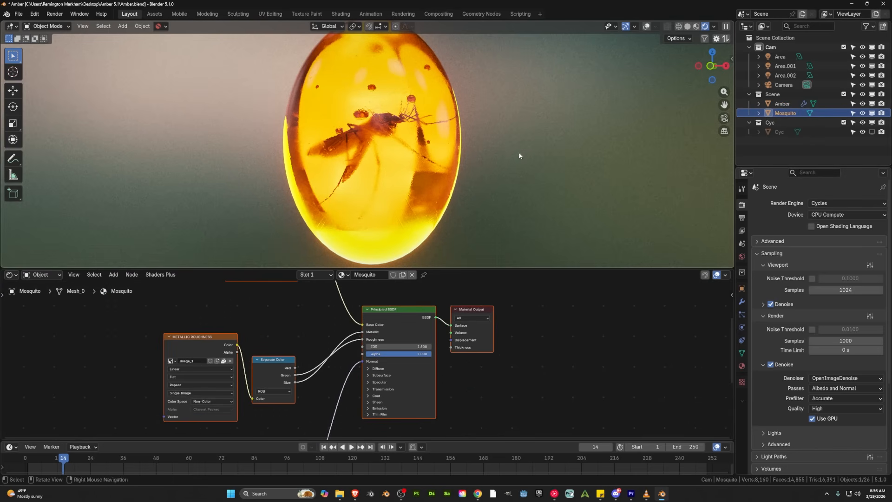
pyautogui.moveTo(518, 152); pyautogui.dragTo(498, 160, button='middle')
pyautogui.press('g')
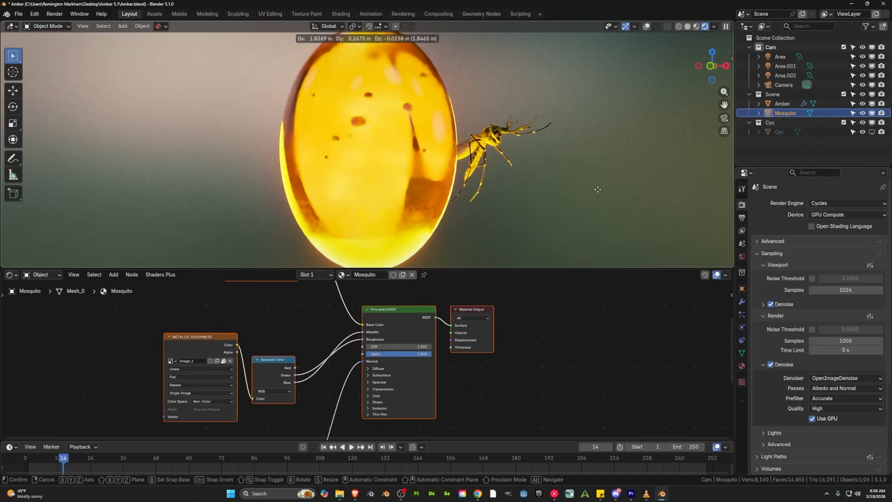
pyautogui.rightClick(521, 189)
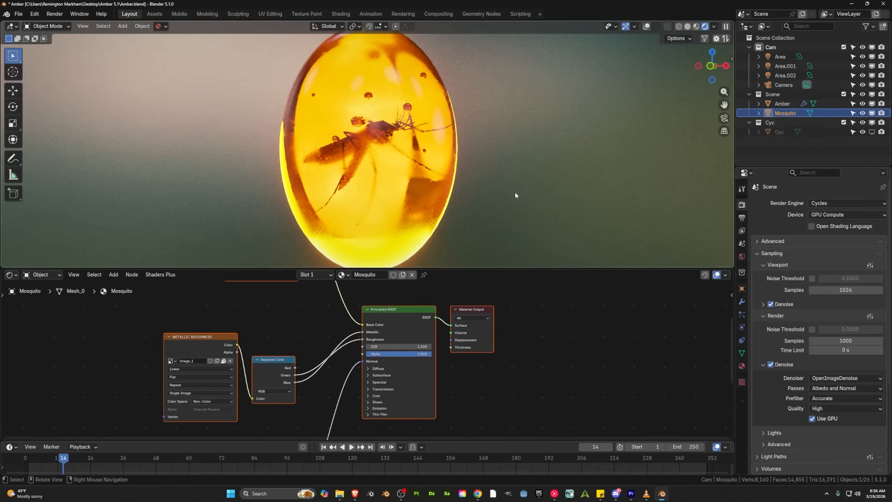